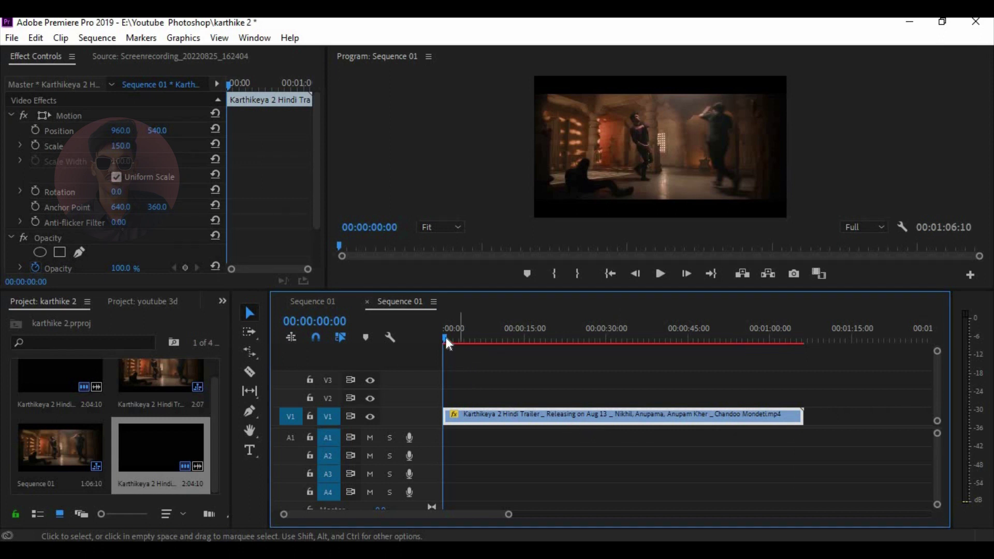
Split the Karthikeya 2 trailer clip on track V1 at 00:00:02:08
{"action": "key", "text": "Left"}
{"action": "key", "text": "Left"}
{"action": "key", "text": "Left"}
{"action": "key", "text": "Left"}
{"action": "key", "text": "Left"}
{"action": "key", "text": "Left"}
{"action": "key", "text": "Left"}
{"action": "key", "text": "Left"}
{"action": "key", "text": "Left"}
{"action": "key", "text": "Left"}
{"action": "key", "text": "Left"}
{"action": "key", "text": "Left"}
{"action": "key", "text": "Left"}
{"action": "key", "text": "Left"}
{"action": "key", "text": "Left"}
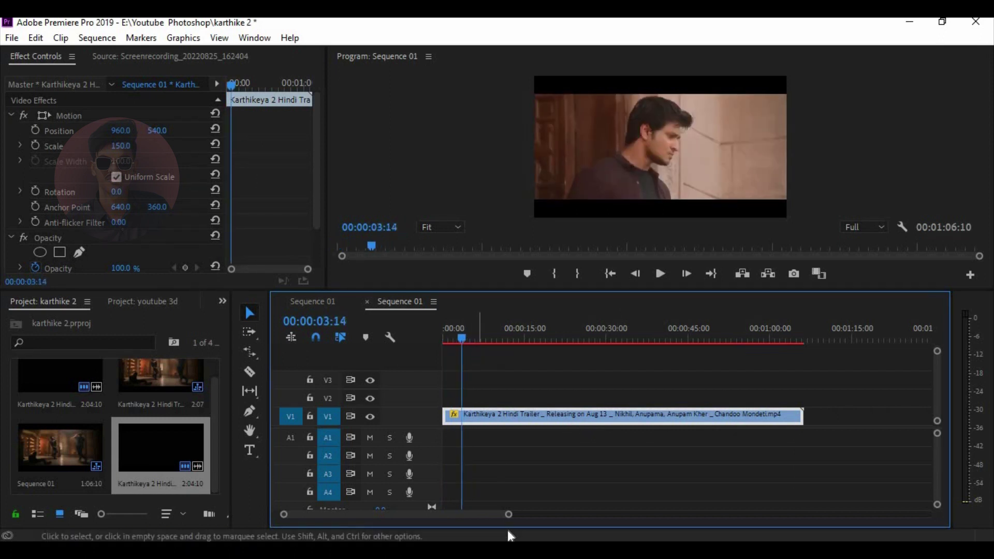
{"action": "left_click_drag", "start_coordinate": [508, 514], "coordinate": [395, 501]}
{"action": "key", "text": "Left"}
{"action": "key", "text": "Left"}
{"action": "key", "text": "Left"}
{"action": "key", "text": "Left"}
{"action": "key", "text": "Left"}
{"action": "key", "text": "Left"}
{"action": "key", "text": "Left"}
{"action": "key", "text": "Left"}
{"action": "key", "text": "Left"}
{"action": "key", "text": "Left"}
{"action": "key", "text": "Left"}
{"action": "key", "text": "Left"}
{"action": "key", "text": "Left"}
{"action": "key", "text": "Left"}
{"action": "key", "text": "Left"}
{"action": "key", "text": "Left"}
{"action": "key", "text": "Left"}
{"action": "key", "text": "Left"}
{"action": "key", "text": "Left"}
{"action": "key", "text": "Left"}
{"action": "key", "text": "Right"}
{"action": "key", "text": "Right"}
{"action": "key", "text": "Right"}
{"action": "key", "text": "Right"}
{"action": "key", "text": "Right"}
{"action": "key", "text": "Right"}
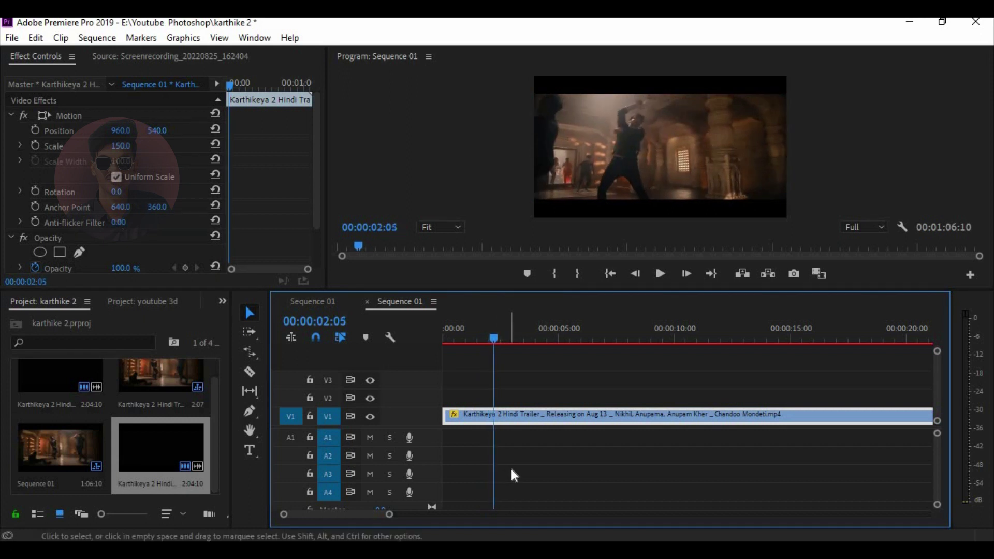
{"action": "left_click", "coordinate": [249, 372]}
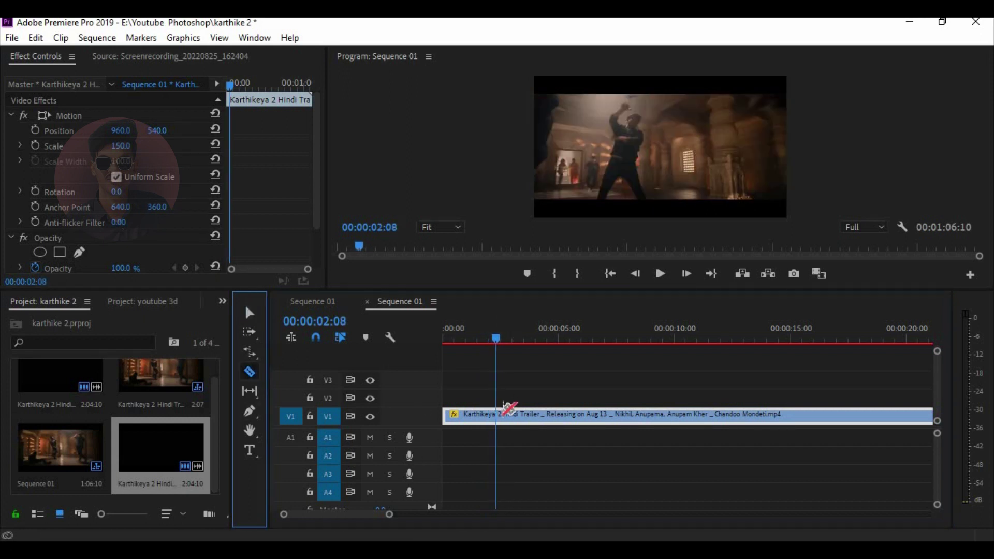
{"action": "left_click", "coordinate": [498, 415]}
{"action": "key", "text": "v"}
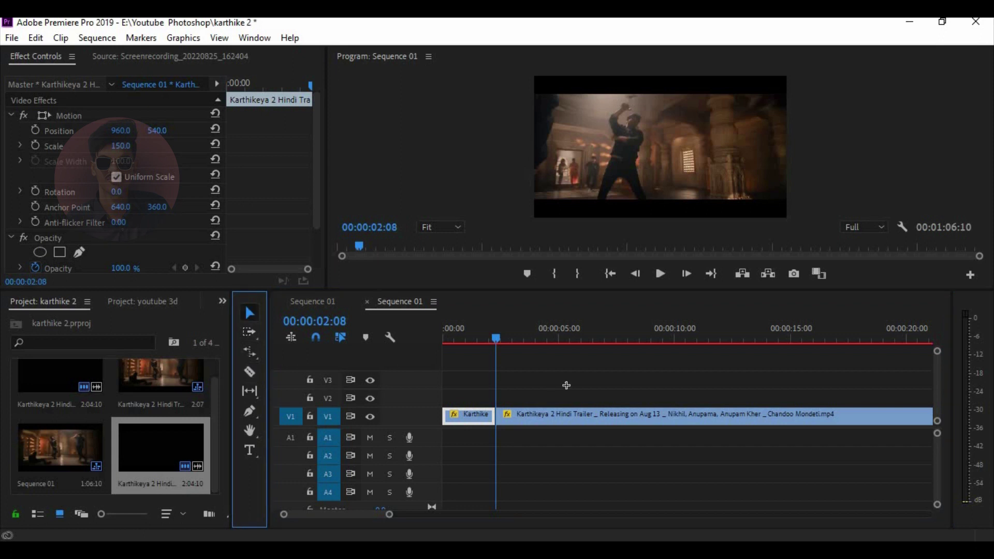
Delete the part of the trailer after the cut and play the trimmed sequence from its start
{"action": "left_click", "coordinate": [575, 415]}
{"action": "key", "text": "Delete"}
{"action": "key", "text": "Home"}
{"action": "left_click_drag", "start_coordinate": [389, 514], "coordinate": [409, 516]}
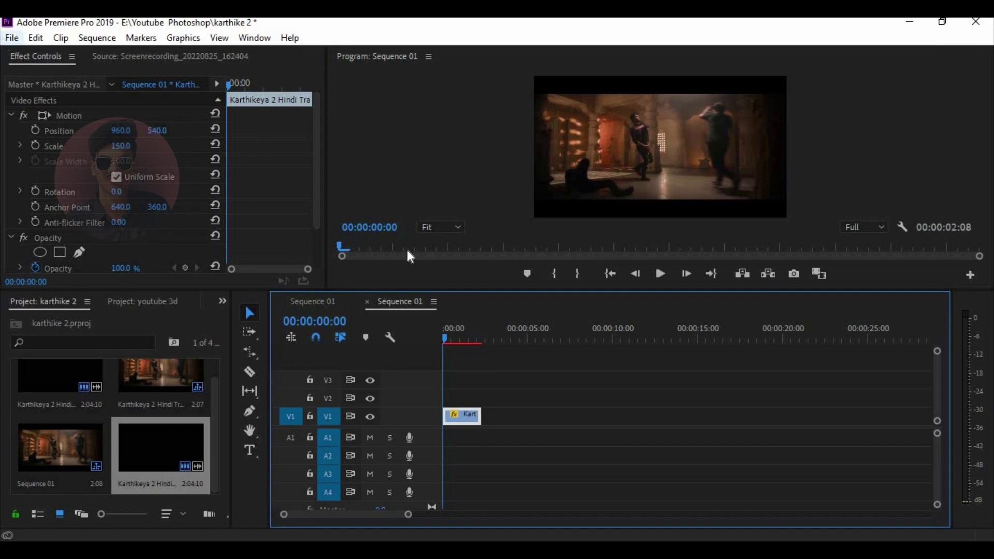
{"action": "key", "text": "space"}
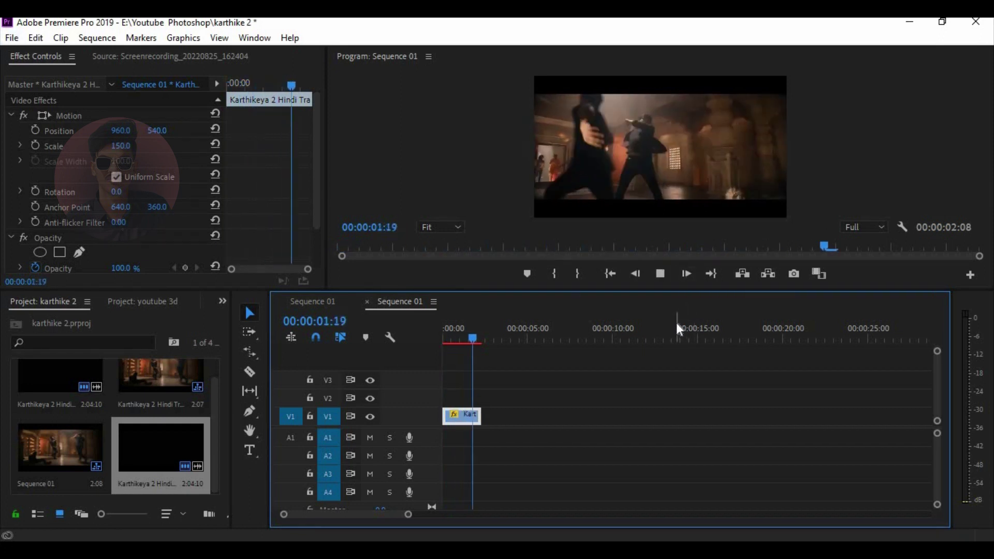
{"action": "key", "text": "Home"}
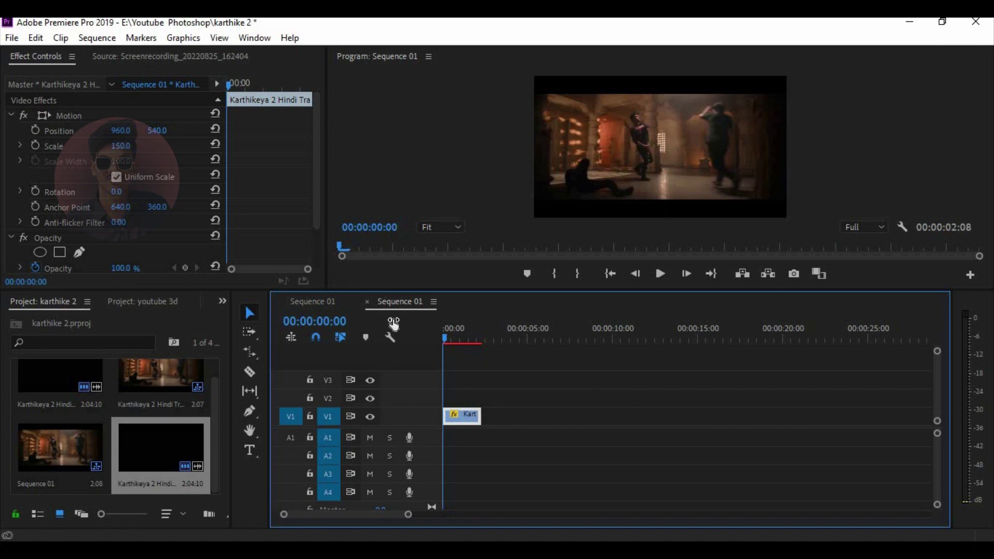
Set up a media export of the sequence with the JPEG format and the JPEG Sequence (Match Source) preset
{"action": "left_click", "coordinate": [11, 38]}
{"action": "mouse_move", "coordinate": [37, 461]}
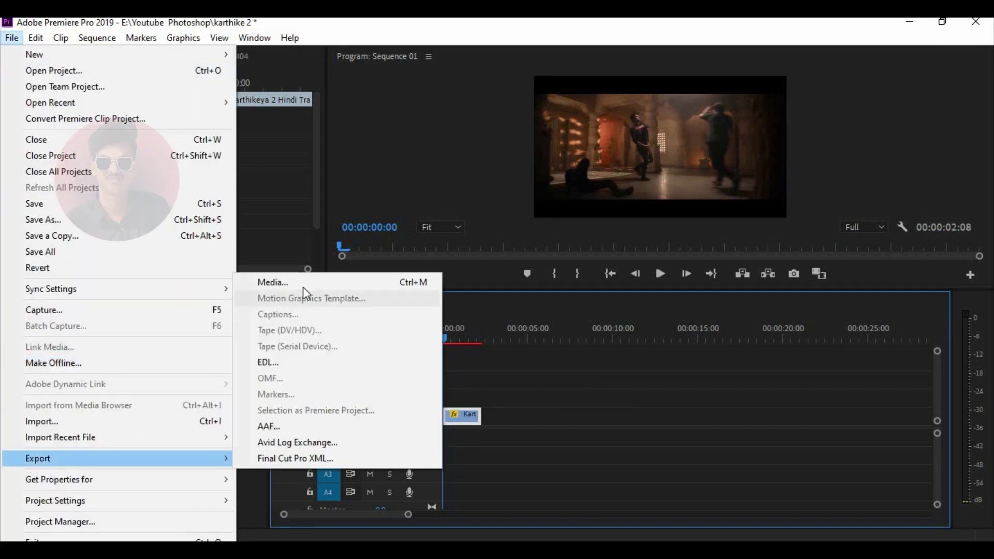
{"action": "left_click", "coordinate": [302, 287]}
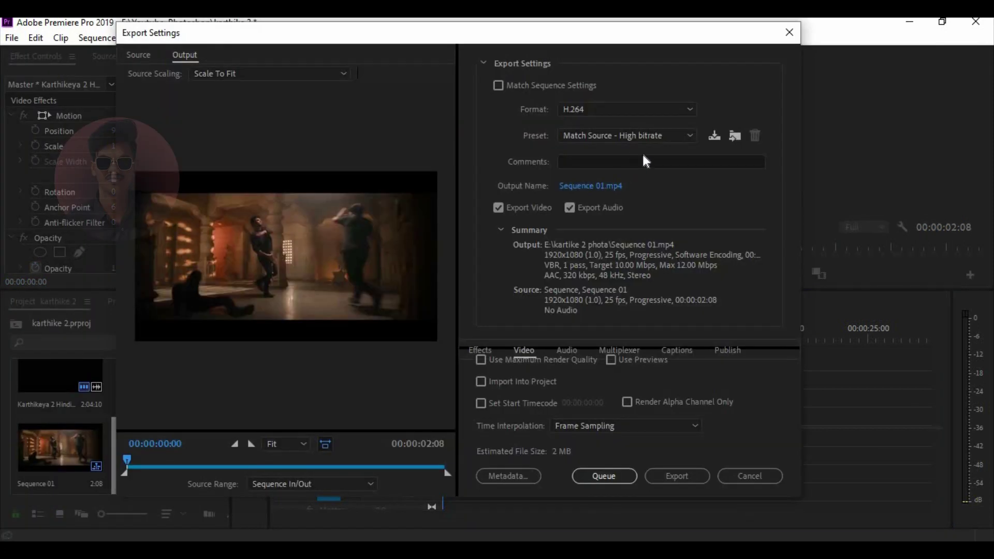
{"action": "left_click", "coordinate": [689, 110]}
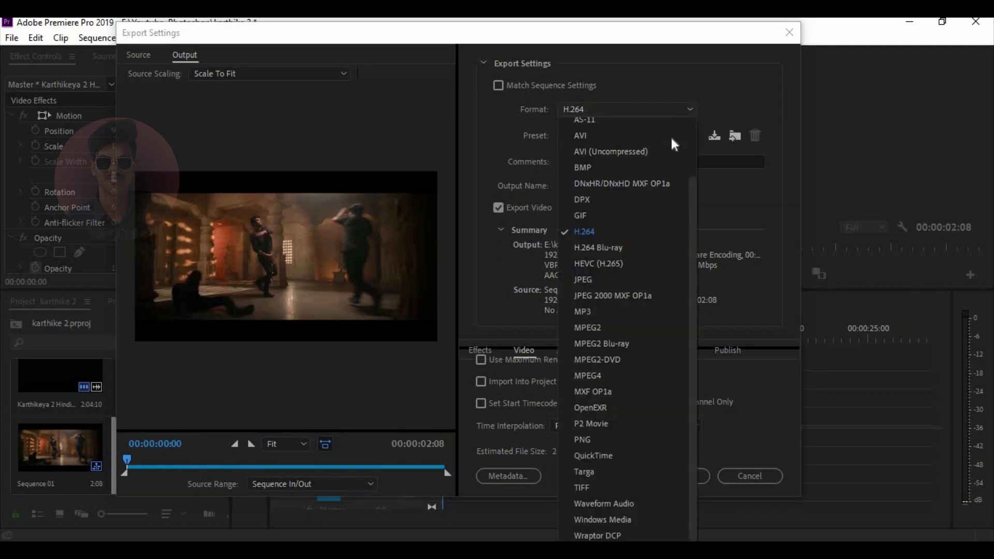
{"action": "left_click", "coordinate": [604, 280]}
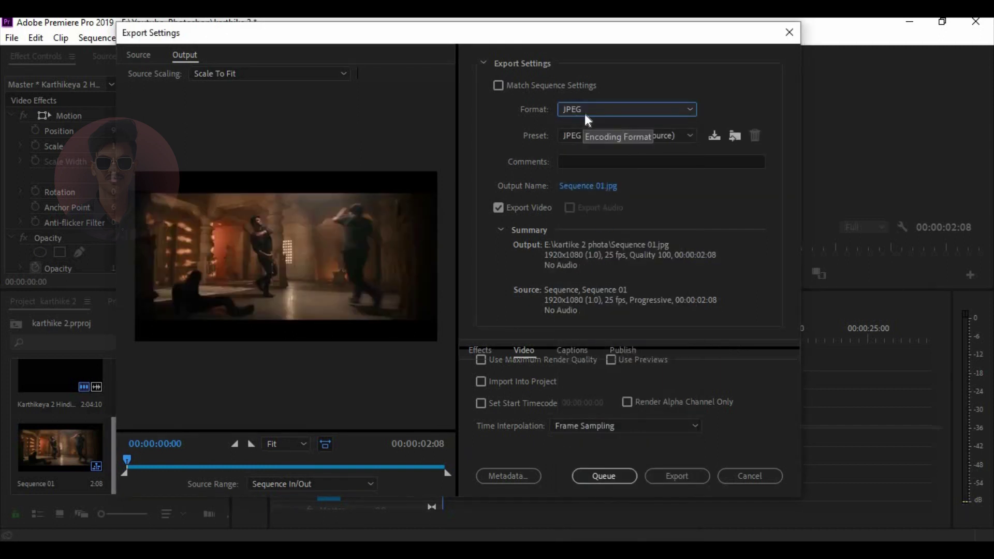
{"action": "left_click", "coordinate": [694, 139]}
{"action": "left_click", "coordinate": [682, 151]}
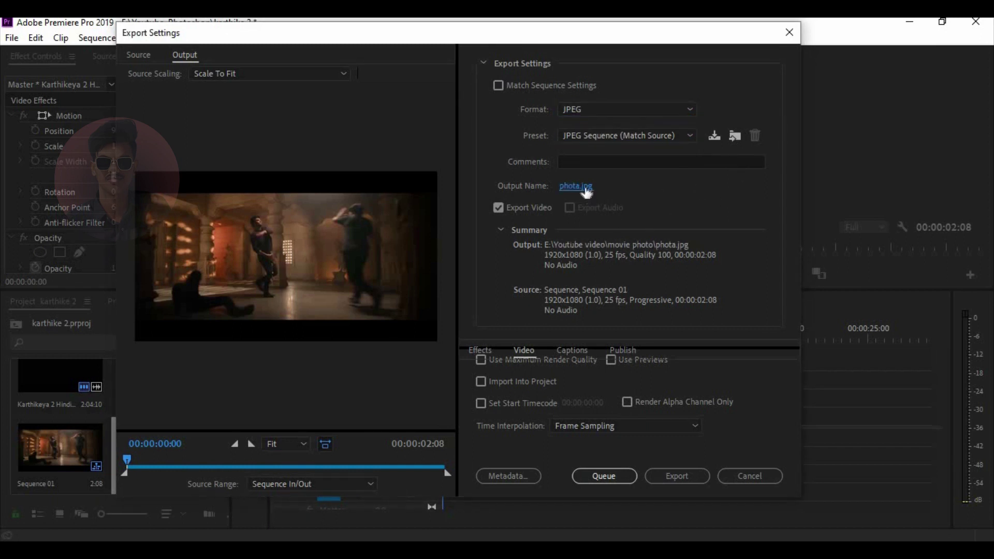
Name the output "Movie Phota" in the movie photo folder and export the JPEG sequence
{"action": "left_click", "coordinate": [585, 188]}
{"action": "type", "text": "Movie Phota"}
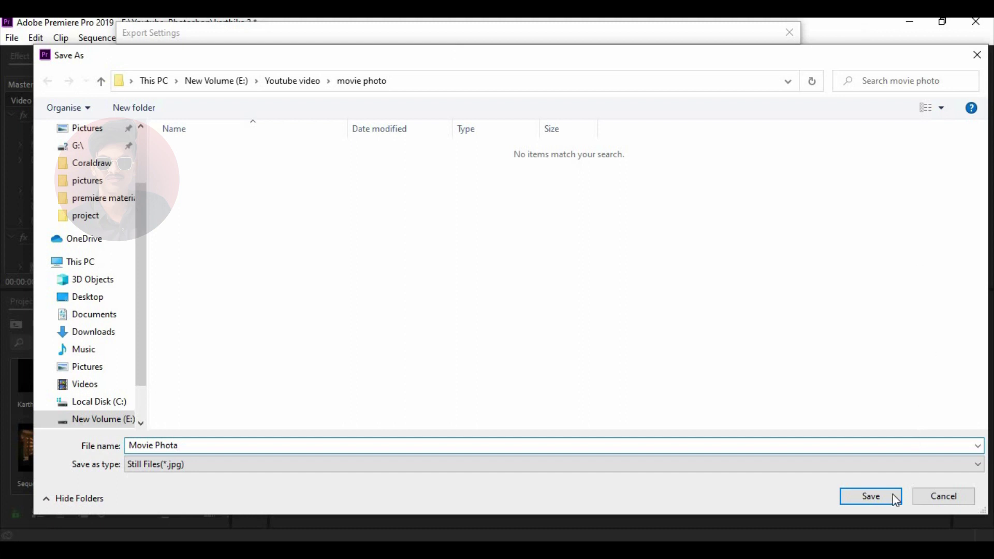
{"action": "left_click", "coordinate": [889, 497]}
{"action": "left_click", "coordinate": [692, 475]}
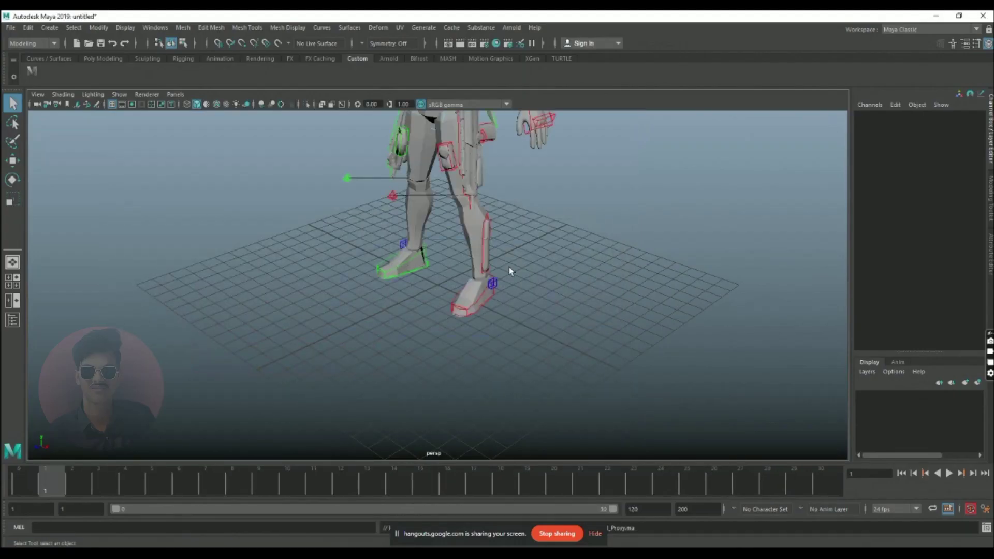
In Maya, try raising the character rig's left foot control, and undo the move
{"action": "scroll", "coordinate": [499, 231], "scroll_direction": "down", "scroll_amount": 3}
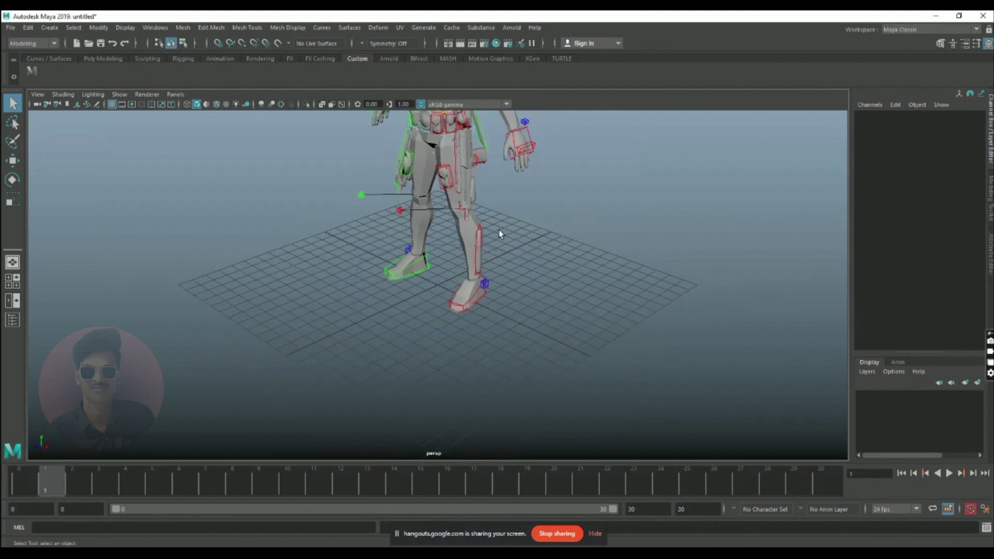
{"action": "left_click_drag", "start_coordinate": [453, 242], "coordinate": [489, 315], "text": "alt"}
{"action": "key", "text": "w"}
{"action": "left_click", "coordinate": [471, 376]}
{"action": "scroll", "coordinate": [480, 352], "scroll_direction": "up", "scroll_amount": 4}
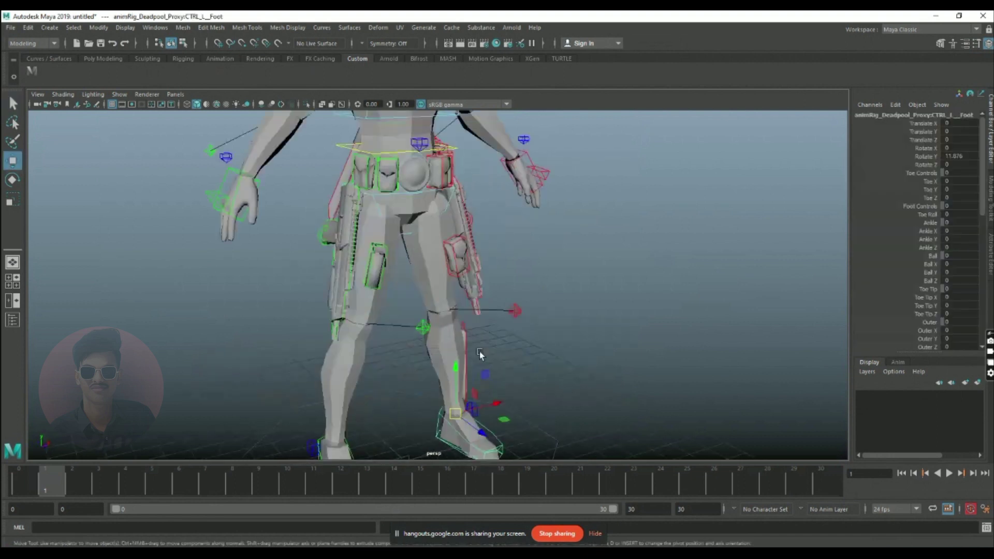
{"action": "scroll", "coordinate": [480, 352], "scroll_direction": "down", "scroll_amount": 2}
{"action": "left_click_drag", "start_coordinate": [479, 352], "coordinate": [457, 281], "text": "alt"}
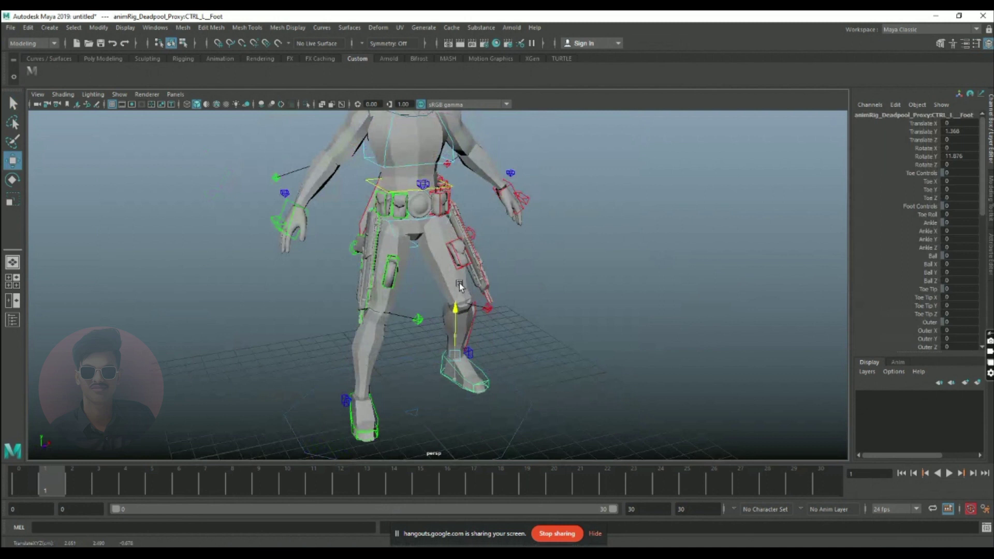
{"action": "key", "text": "ctrl+z"}
{"action": "scroll", "coordinate": [507, 309], "scroll_direction": "down", "scroll_amount": 3}
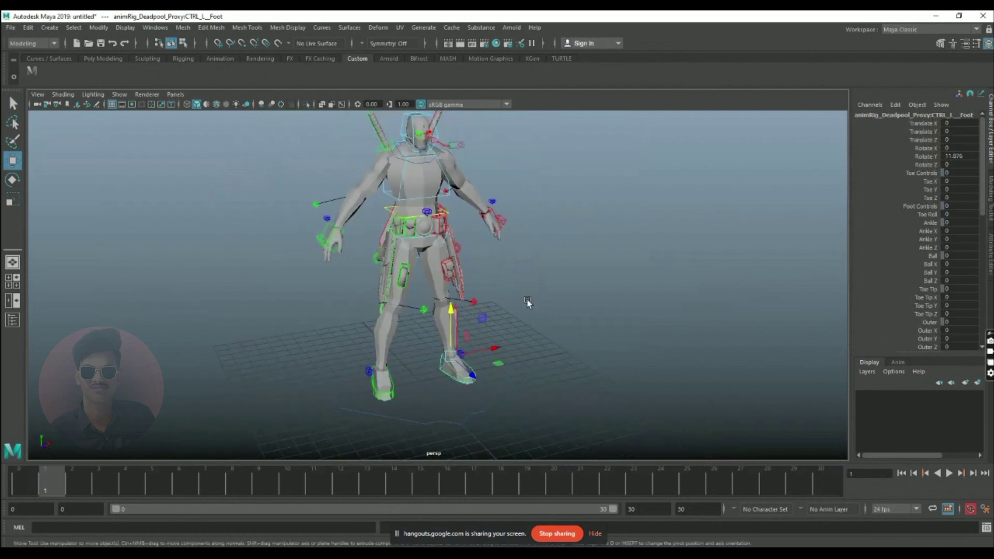
Try rotating the chest control of the character rig
{"action": "left_click_drag", "start_coordinate": [526, 304], "coordinate": [429, 231], "text": "alt"}
{"action": "left_click", "coordinate": [403, 179]}
{"action": "key", "text": "r"}
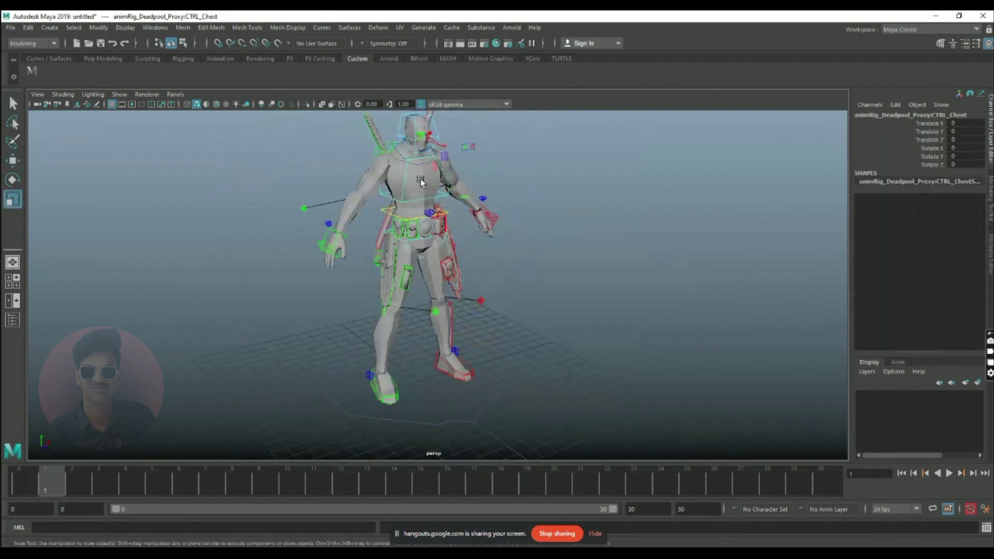
{"action": "key", "text": "e"}
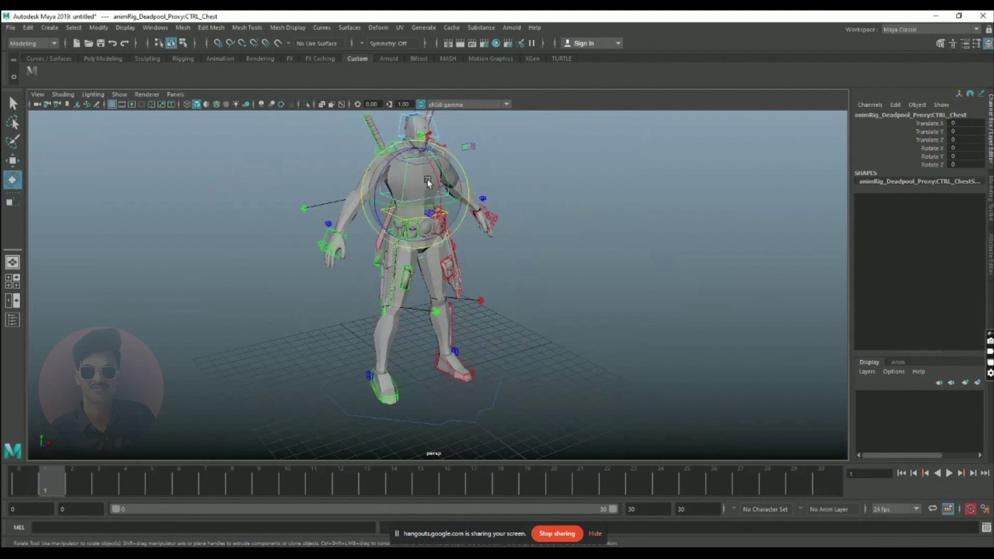
{"action": "left_click_drag", "start_coordinate": [428, 183], "coordinate": [459, 202]}
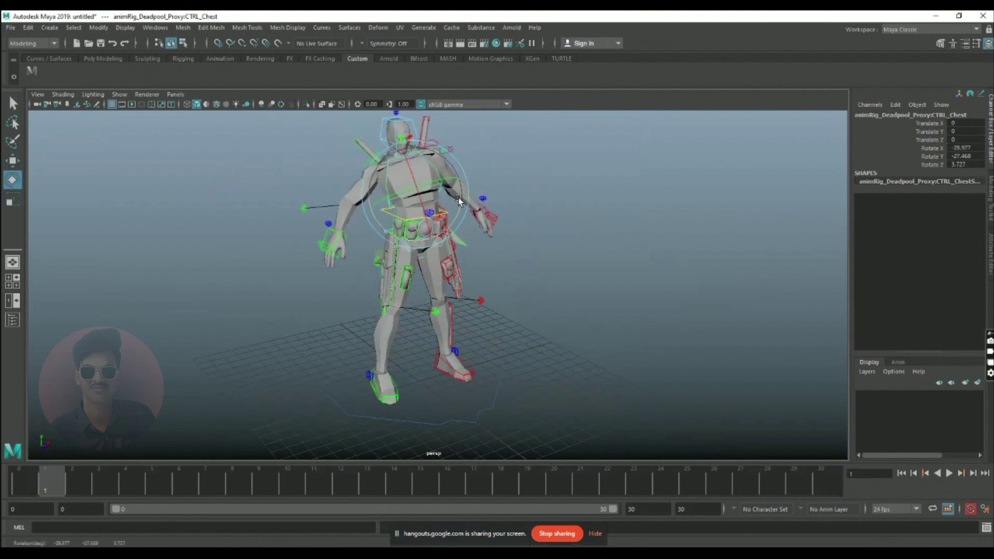
{"action": "left_click", "coordinate": [584, 229]}
Import the first Karthikeya 2 JPEG frame as an image plane in the side view
{"action": "scroll", "coordinate": [526, 262], "scroll_direction": "up", "scroll_amount": 5}
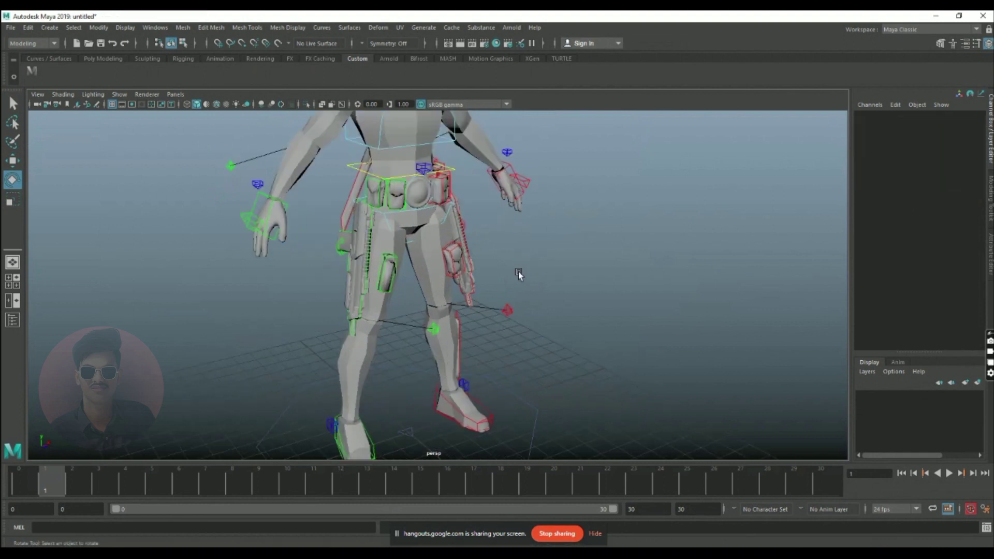
{"action": "left_click_drag", "start_coordinate": [518, 273], "coordinate": [464, 303], "text": "alt"}
{"action": "scroll", "coordinate": [463, 302], "scroll_direction": "down", "scroll_amount": 3}
{"action": "middle_click_drag", "start_coordinate": [464, 303], "coordinate": [462, 269], "text": "alt"}
{"action": "scroll", "coordinate": [461, 270], "scroll_direction": "up", "scroll_amount": 3}
{"action": "mouse_move", "coordinate": [364, 306]}
{"action": "left_mouse_down", "text": "alt"}
{"action": "mouse_move", "coordinate": [338, 303]}
{"action": "mouse_move", "coordinate": [358, 297]}
{"action": "left_mouse_up", "text": "alt"}
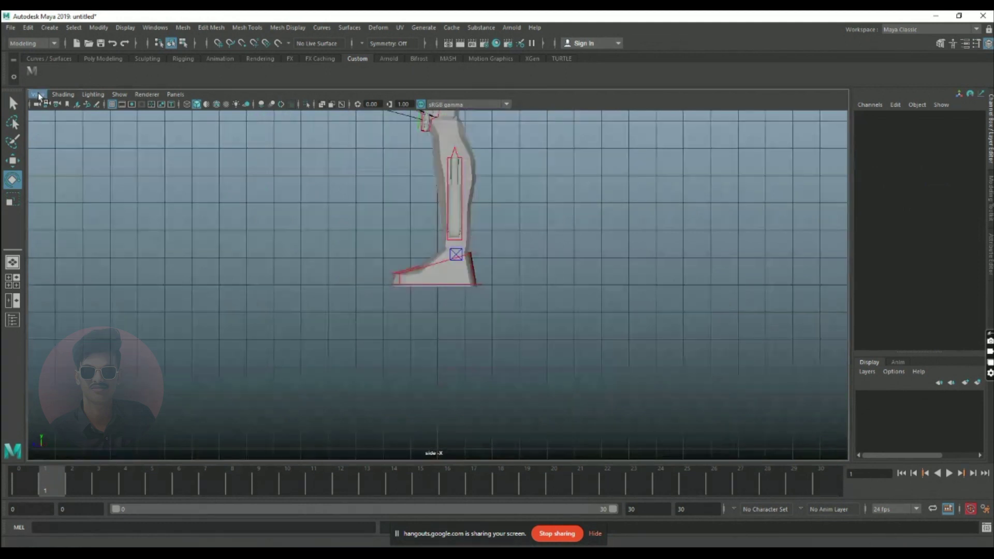
{"action": "left_click", "coordinate": [38, 95]}
{"action": "mouse_move", "coordinate": [166, 325]}
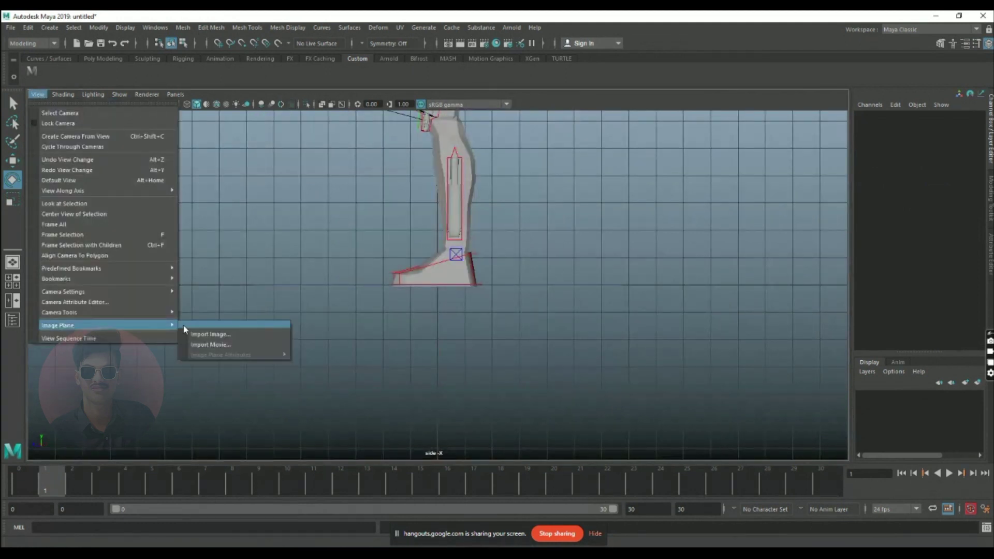
{"action": "left_click", "coordinate": [216, 333]}
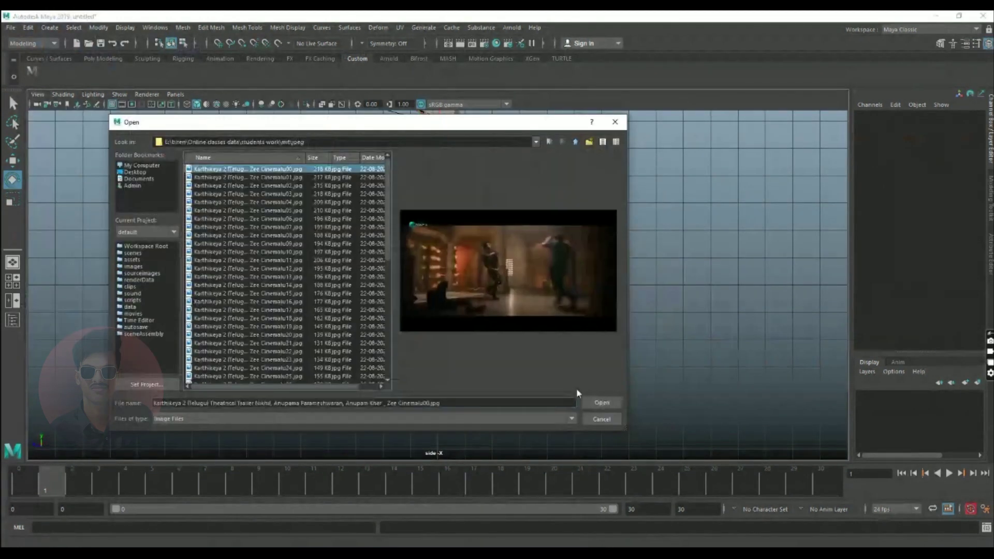
{"action": "left_click", "coordinate": [599, 403]}
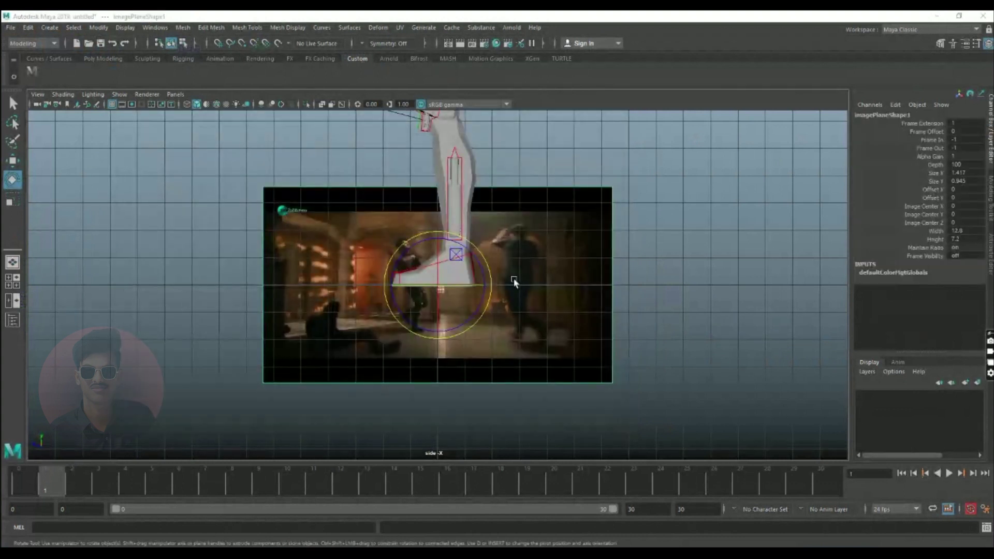
Move the image plane up and away from the feet so it stands beside the character in the perspective view
{"action": "key", "text": "space"}
{"action": "key", "text": "space"}
{"action": "key", "text": "w"}
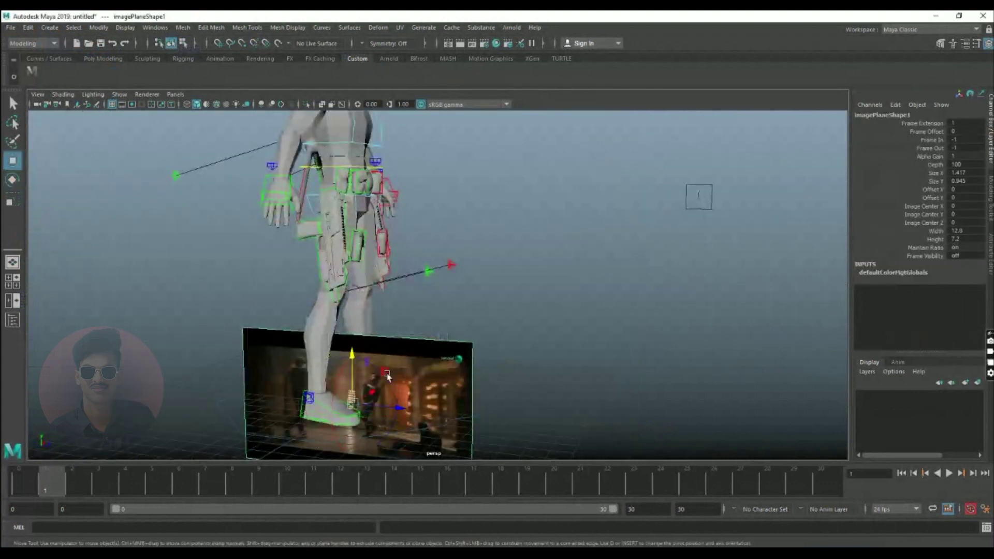
{"action": "left_click_drag", "start_coordinate": [349, 369], "coordinate": [498, 244]}
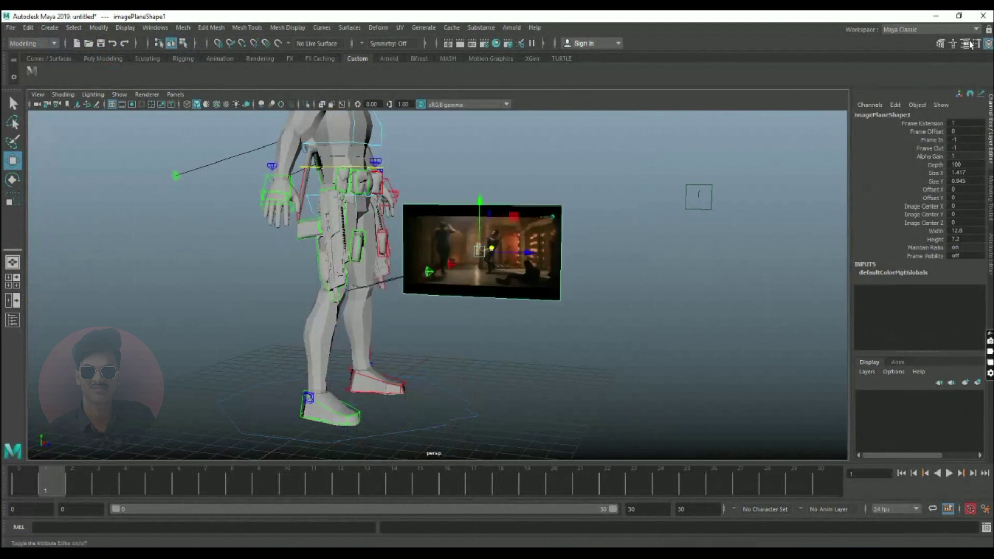
Enable Use Image Sequence in the image plane's attributes
{"action": "left_click", "coordinate": [965, 44]}
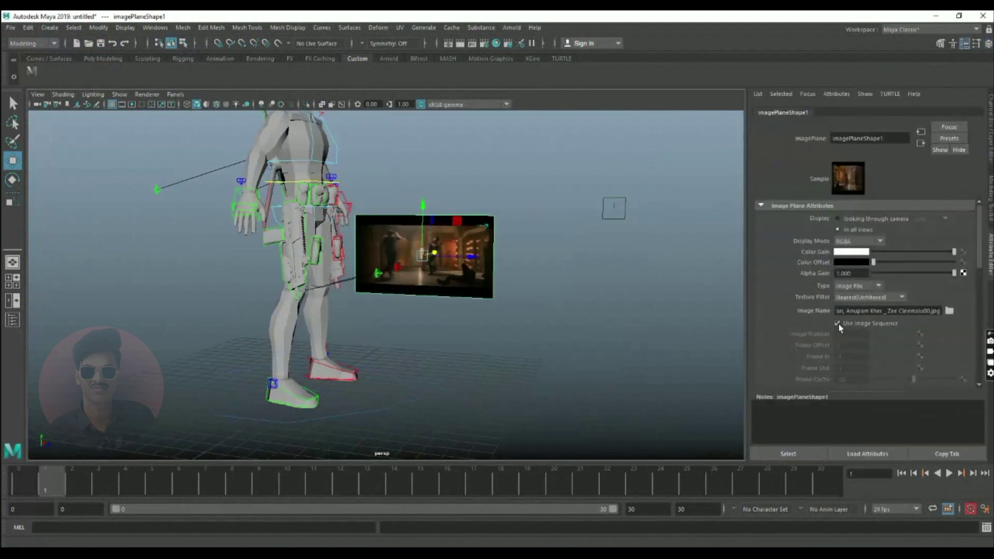
{"action": "scroll", "coordinate": [479, 284], "scroll_direction": "up", "scroll_amount": 3}
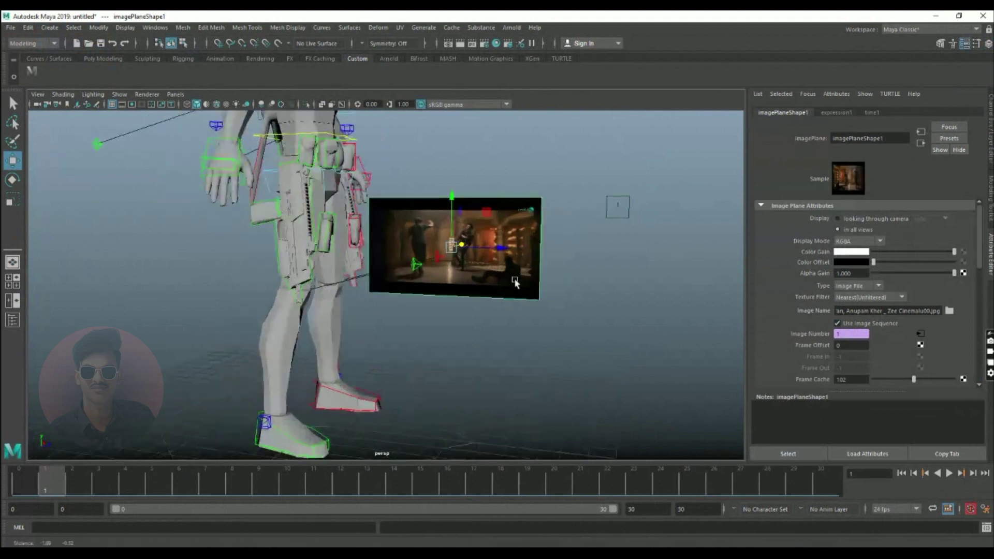
{"action": "scroll", "coordinate": [515, 282], "scroll_direction": "down", "scroll_amount": 5}
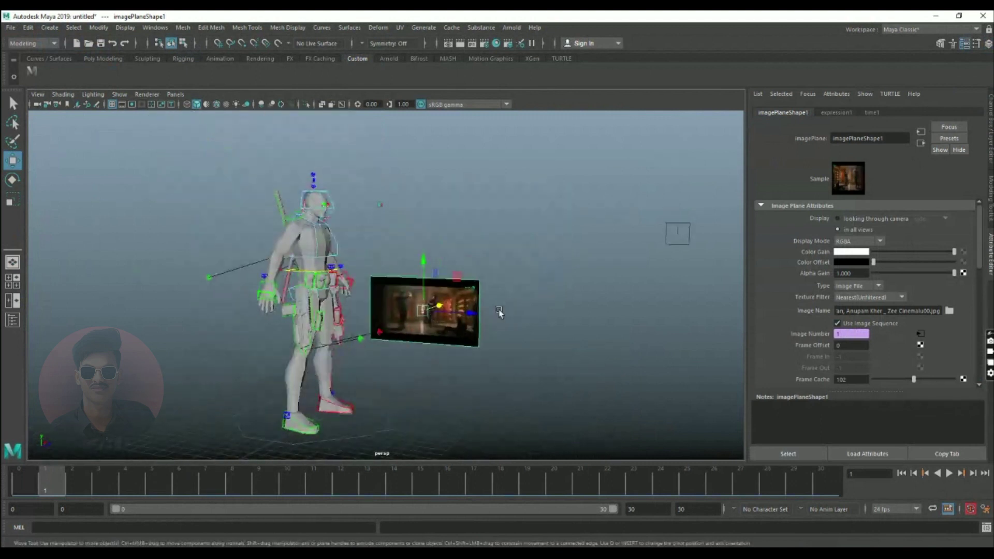
Scale the image plane up uniformly to nearly the character's height and keep it beside the rig
{"action": "key", "text": "r"}
{"action": "left_click_drag", "start_coordinate": [423, 311], "coordinate": [546, 227]}
{"action": "key", "text": "w"}
Restore the Channel Box and rotate the image plane around its vertical axis so the footage faces the camera unmirrored
{"action": "key", "text": "e"}
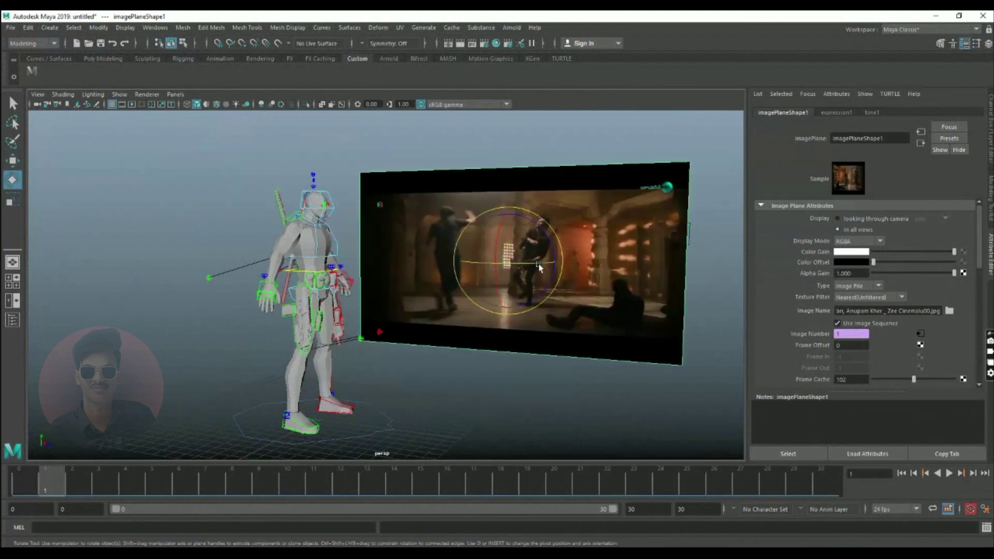
{"action": "left_click", "coordinate": [988, 44]}
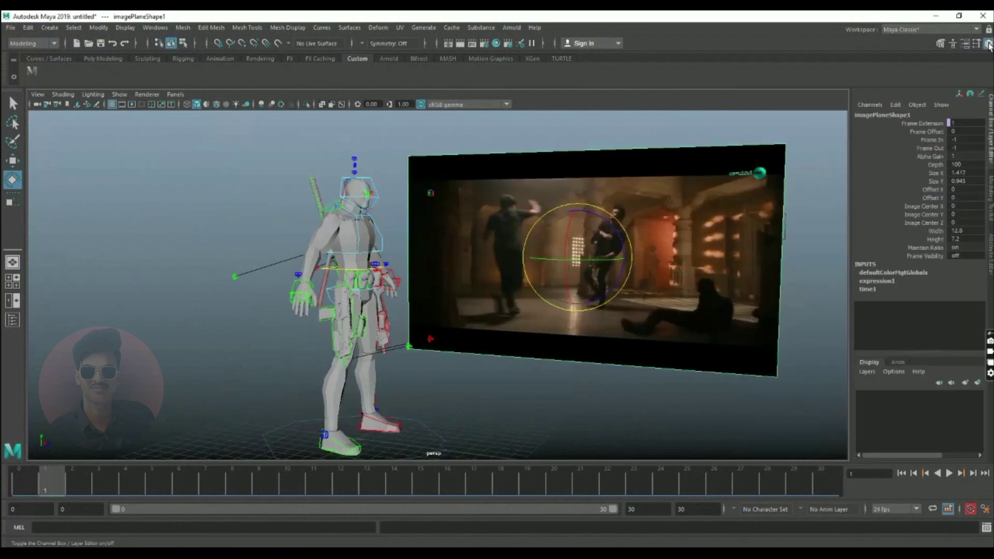
{"action": "left_click_drag", "start_coordinate": [601, 260], "coordinate": [533, 304]}
{"action": "left_click", "coordinate": [272, 405]}
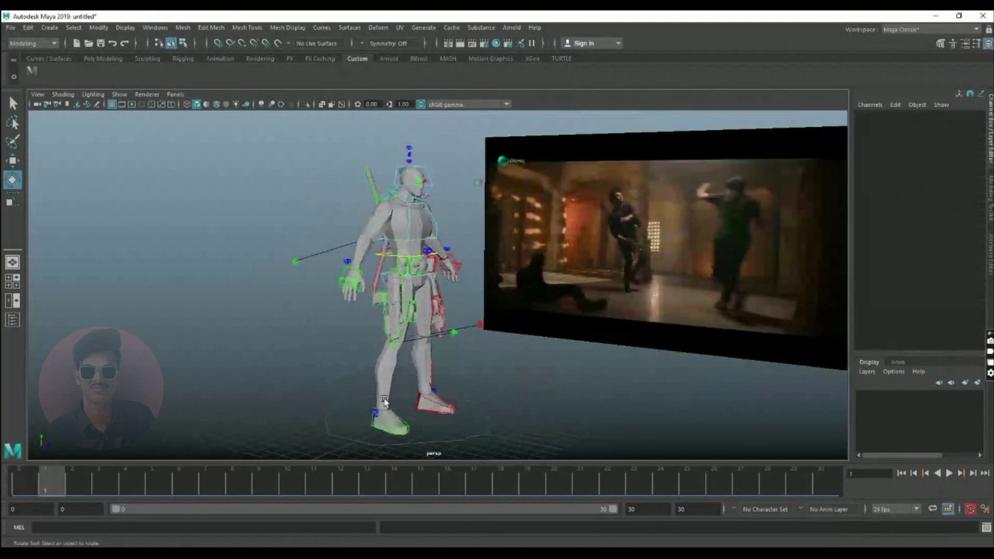
{"action": "left_click_drag", "start_coordinate": [384, 403], "coordinate": [426, 375], "text": "alt"}
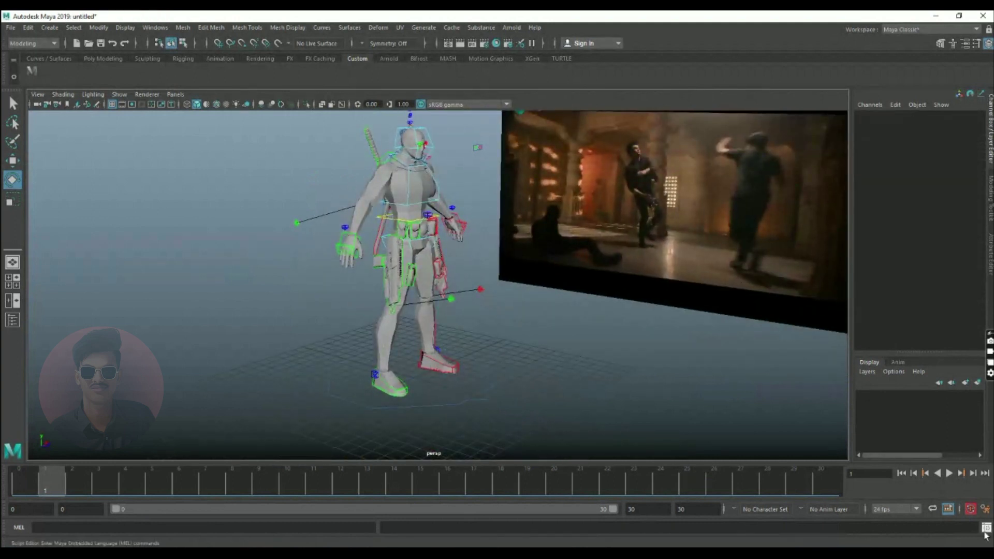
Set the timeline's playback end to frame 54 and scrub through the image sequence back to frame 0
{"action": "left_click", "coordinate": [986, 510]}
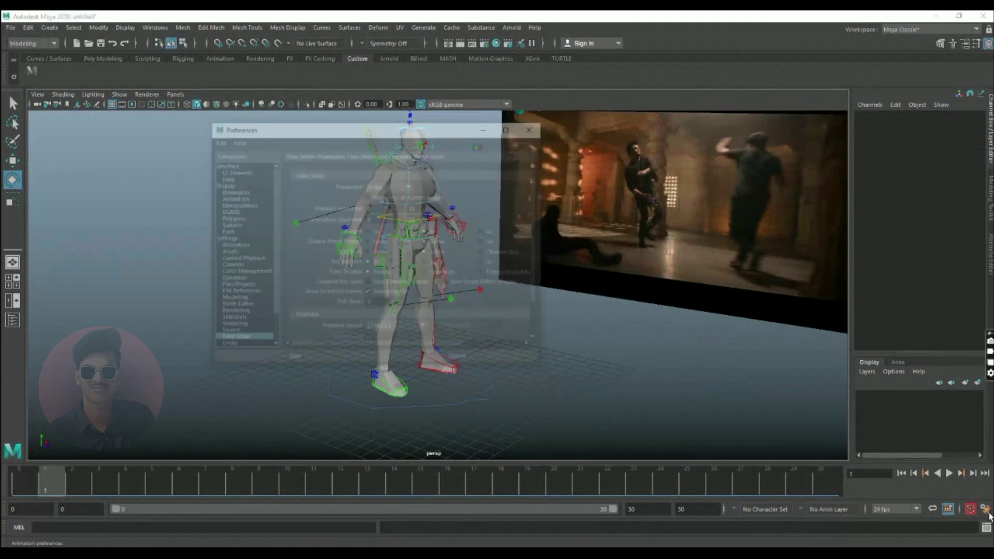
{"action": "left_click", "coordinate": [492, 358]}
{"action": "left_click_drag", "start_coordinate": [57, 493], "coordinate": [822, 475]}
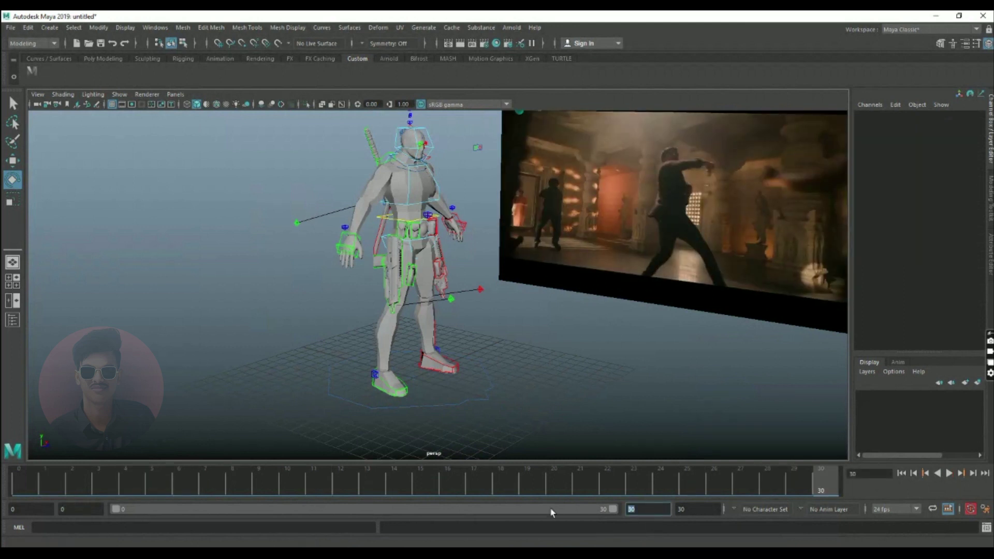
{"action": "type", "text": "54"}
{"action": "key", "text": "Return"}
{"action": "left_click_drag", "start_coordinate": [447, 480], "coordinate": [830, 477]}
{"action": "left_click_drag", "start_coordinate": [891, 476], "coordinate": [22, 446]}
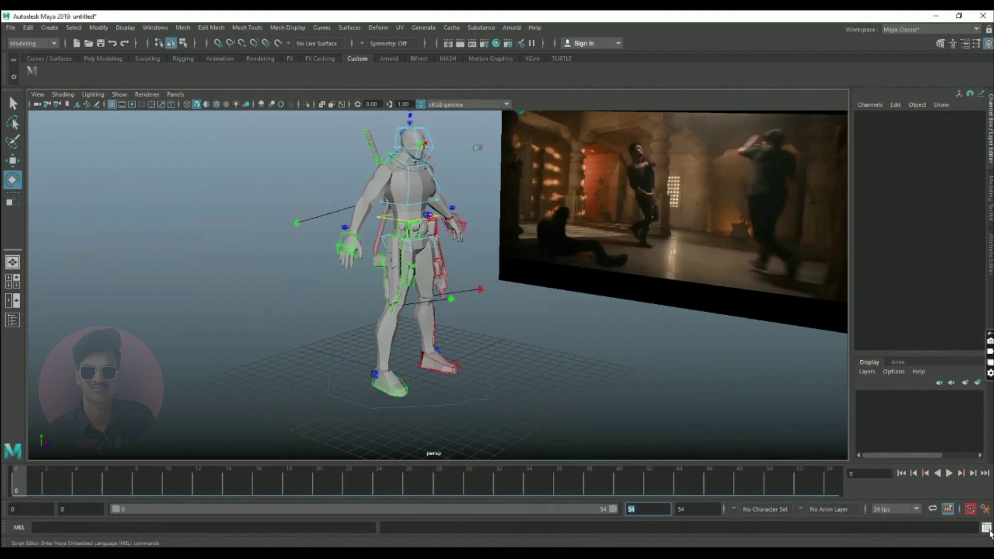
Open the Script Editor with a cleared history and select both foot controls and both knee pole controls of the rig
{"action": "left_click", "coordinate": [987, 528]}
{"action": "left_click", "coordinate": [655, 165]}
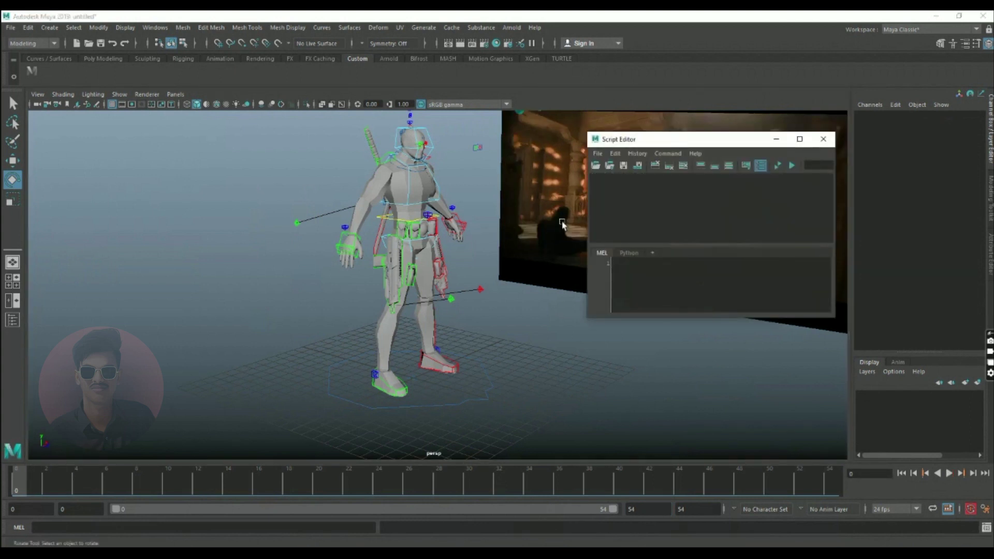
{"action": "scroll", "coordinate": [452, 305], "scroll_direction": "up", "scroll_amount": 3}
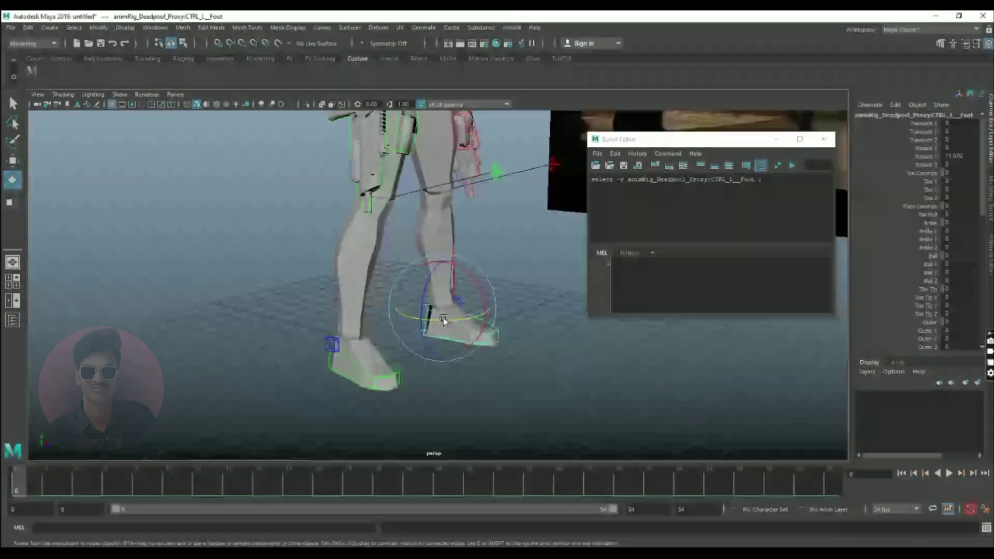
{"action": "key", "text": "w"}
{"action": "left_click", "coordinate": [386, 357], "text": "shift"}
{"action": "scroll", "coordinate": [445, 331], "scroll_direction": "down", "scroll_amount": 2}
{"action": "middle_click_drag", "start_coordinate": [446, 322], "coordinate": [458, 406], "text": "alt"}
{"action": "left_click", "coordinate": [460, 299], "text": "shift"}
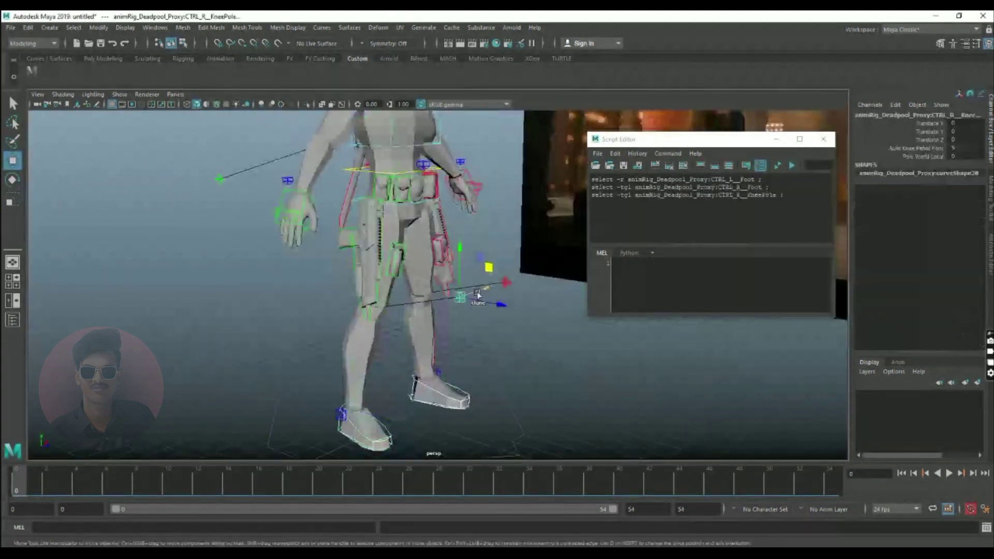
{"action": "left_click", "coordinate": [505, 282], "text": "shift"}
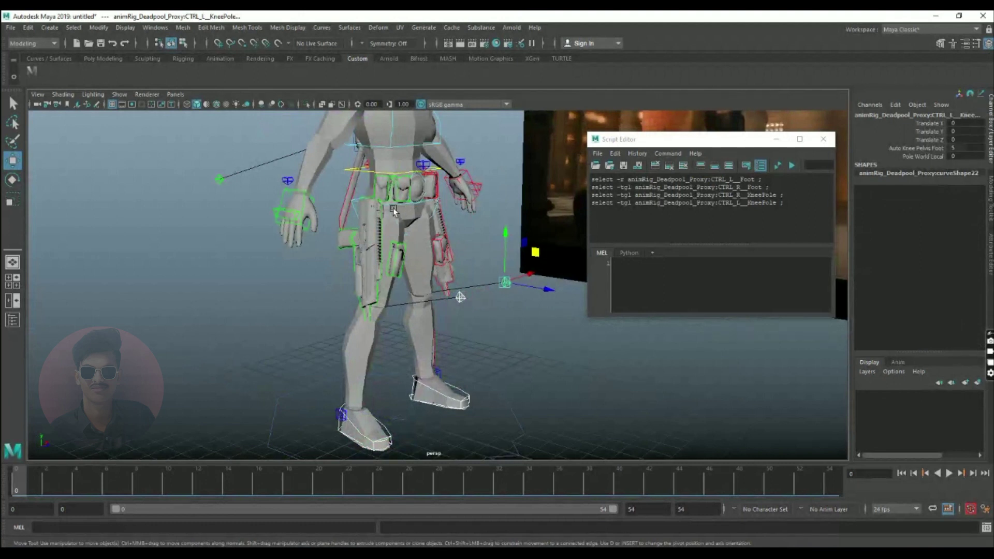
Add the hips, body and chest controls to the selection
{"action": "left_click", "coordinate": [393, 209], "text": "shift"}
{"action": "middle_click_drag", "start_coordinate": [394, 212], "coordinate": [398, 332], "text": "alt"}
{"action": "scroll", "coordinate": [398, 332], "scroll_direction": "up", "scroll_amount": 1}
{"action": "left_click", "coordinate": [340, 255], "text": "shift"}
{"action": "left_click", "coordinate": [374, 208], "text": "shift"}
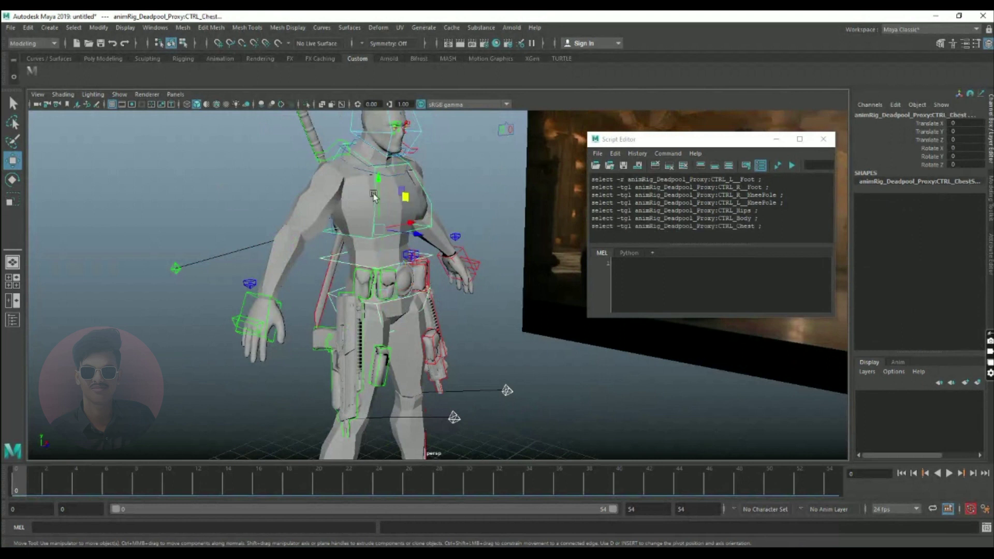
Add both hand controls and both elbow pole controls to the selection
{"action": "left_click", "coordinate": [263, 296], "text": "shift"}
{"action": "left_click", "coordinate": [201, 272], "text": "shift"}
{"action": "left_click_drag", "start_coordinate": [201, 273], "coordinate": [441, 291], "text": "alt"}
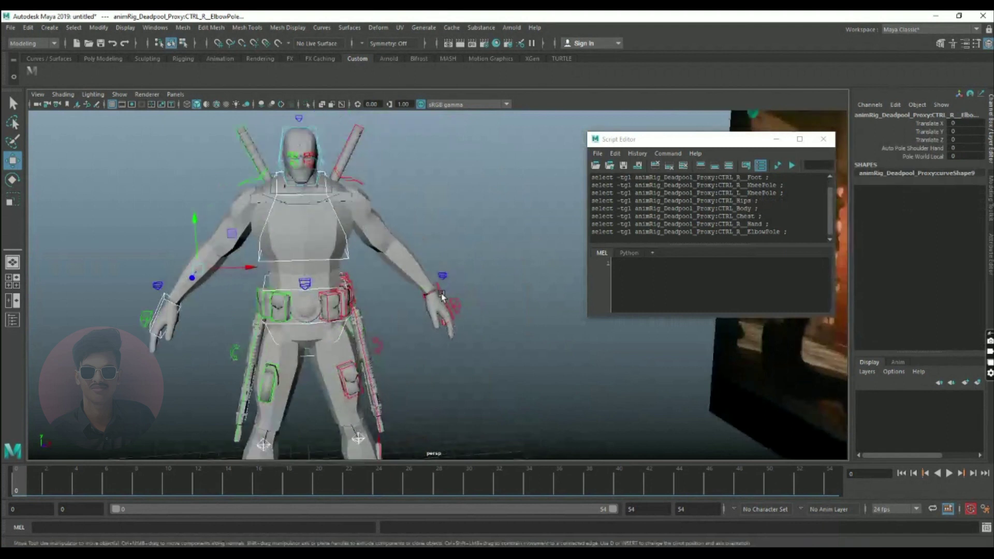
{"action": "left_click", "coordinate": [441, 291], "text": "shift"}
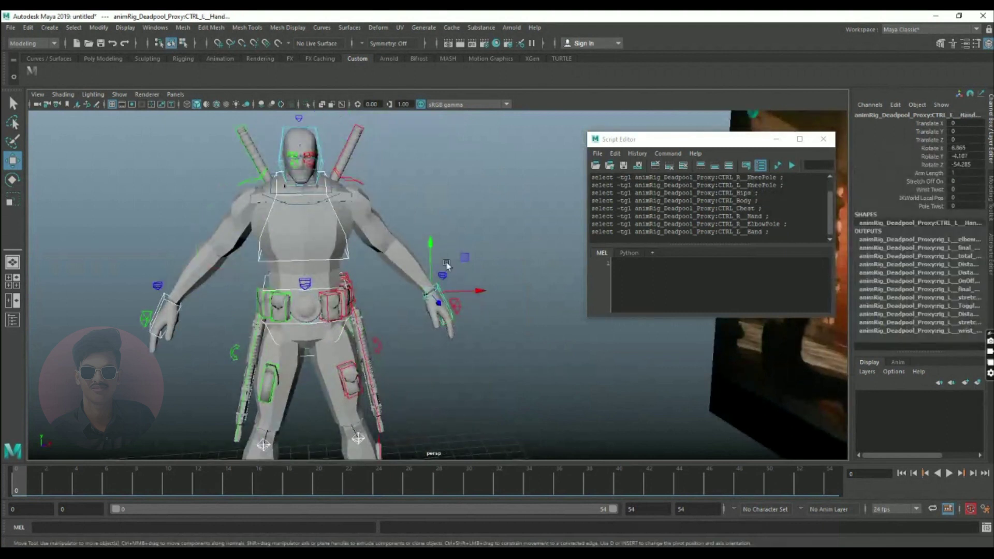
{"action": "left_click_drag", "start_coordinate": [446, 265], "coordinate": [529, 265], "text": "alt"}
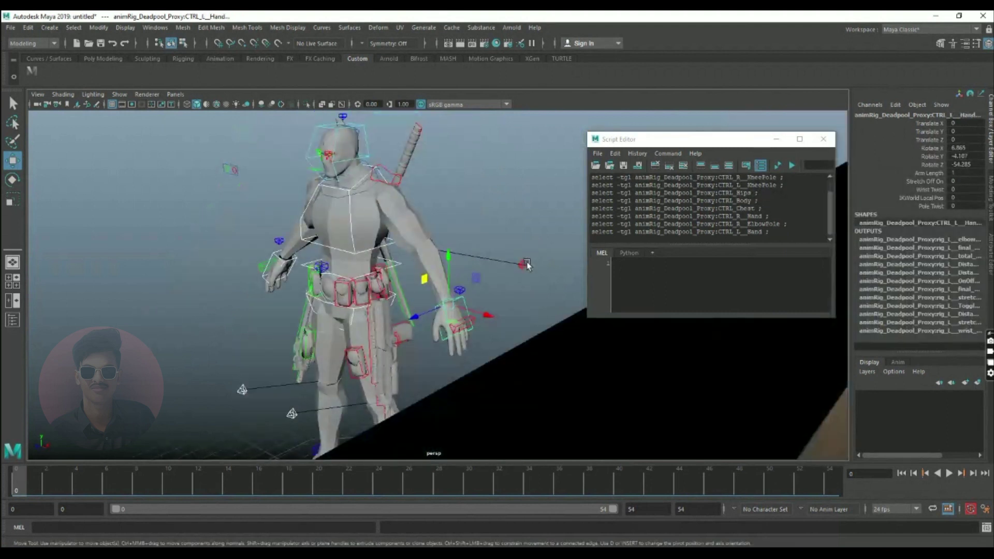
{"action": "left_click", "coordinate": [524, 264], "text": "shift"}
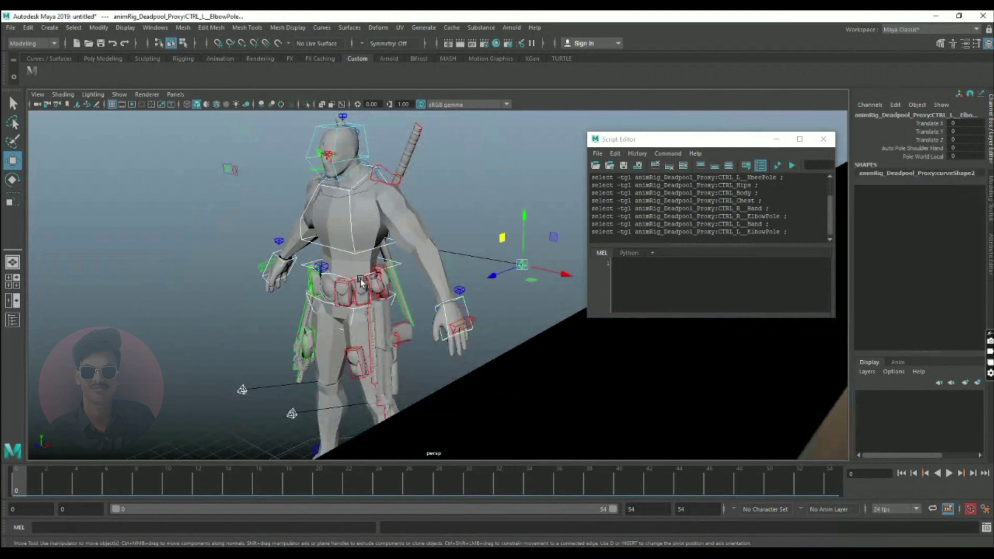
Add the head control and the left and right collar controls to the selection
{"action": "left_click_drag", "start_coordinate": [360, 281], "coordinate": [445, 239], "text": "alt"}
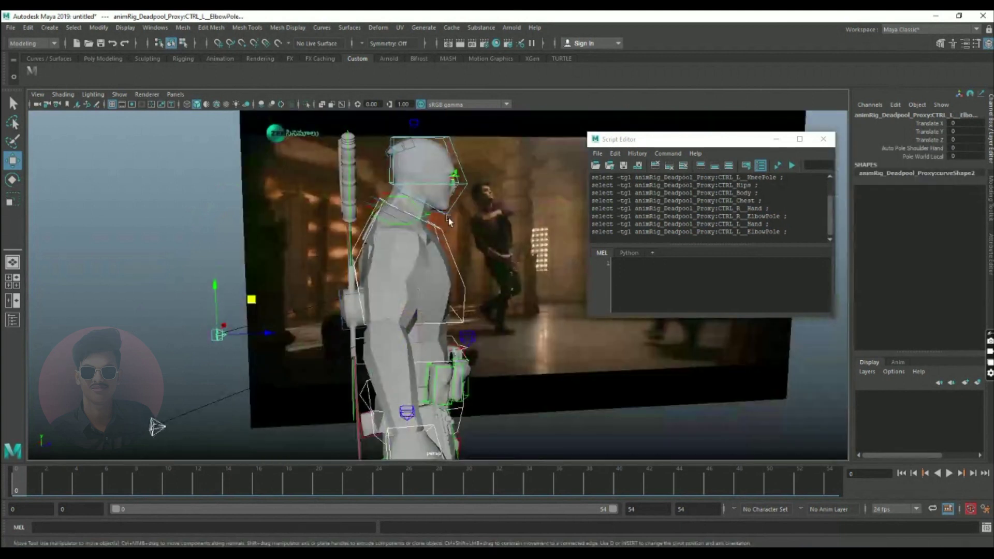
{"action": "left_click", "coordinate": [464, 190], "text": "shift"}
{"action": "left_click_drag", "start_coordinate": [462, 194], "coordinate": [364, 194], "text": "alt"}
{"action": "left_click", "coordinate": [174, 190], "text": "shift"}
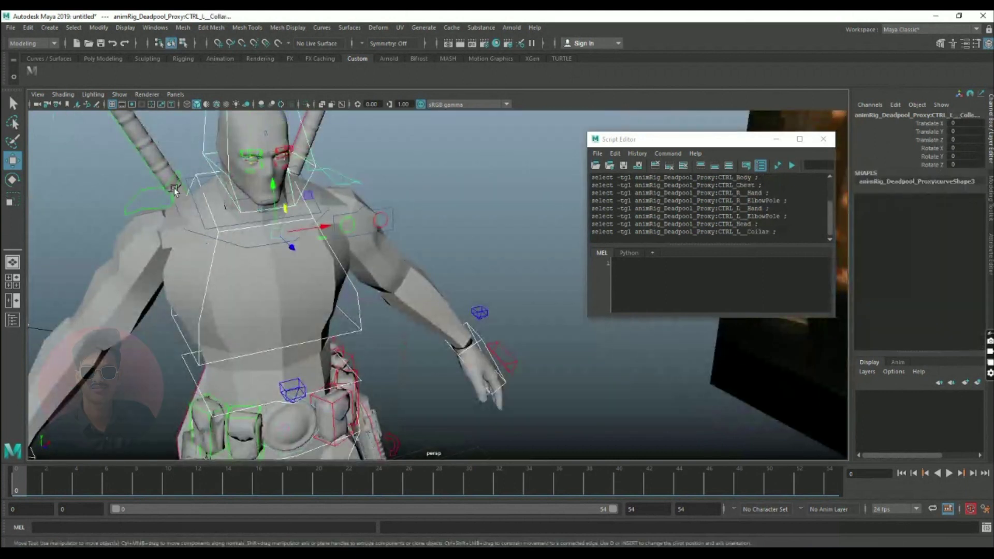
{"action": "left_click", "coordinate": [174, 190], "text": "shift"}
Add the neck pivot, lower neck and upper neck controls to the selection from behind the character
{"action": "left_click_drag", "start_coordinate": [174, 190], "coordinate": [409, 231], "text": "alt"}
{"action": "middle_click_drag", "start_coordinate": [409, 230], "coordinate": [347, 252], "text": "alt"}
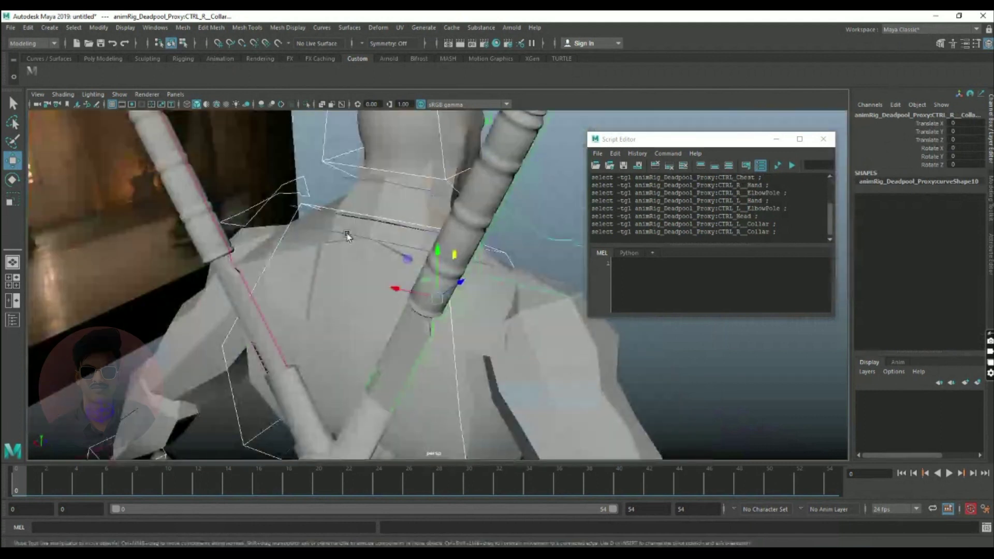
{"action": "left_click", "coordinate": [346, 233], "text": "shift"}
{"action": "left_click", "coordinate": [319, 210], "text": "shift"}
{"action": "left_click", "coordinate": [370, 178], "text": "shift"}
Add the eye aim control and both finger controls to the selection
{"action": "scroll", "coordinate": [413, 209], "scroll_direction": "down", "scroll_amount": 5}
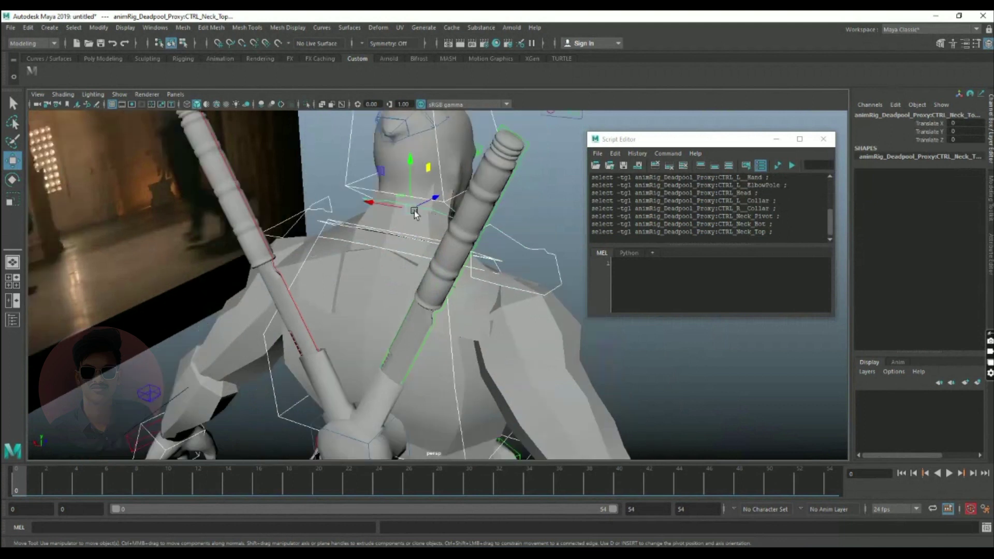
{"action": "left_click_drag", "start_coordinate": [414, 213], "coordinate": [431, 198], "text": "alt"}
{"action": "left_click", "coordinate": [431, 199], "text": "shift"}
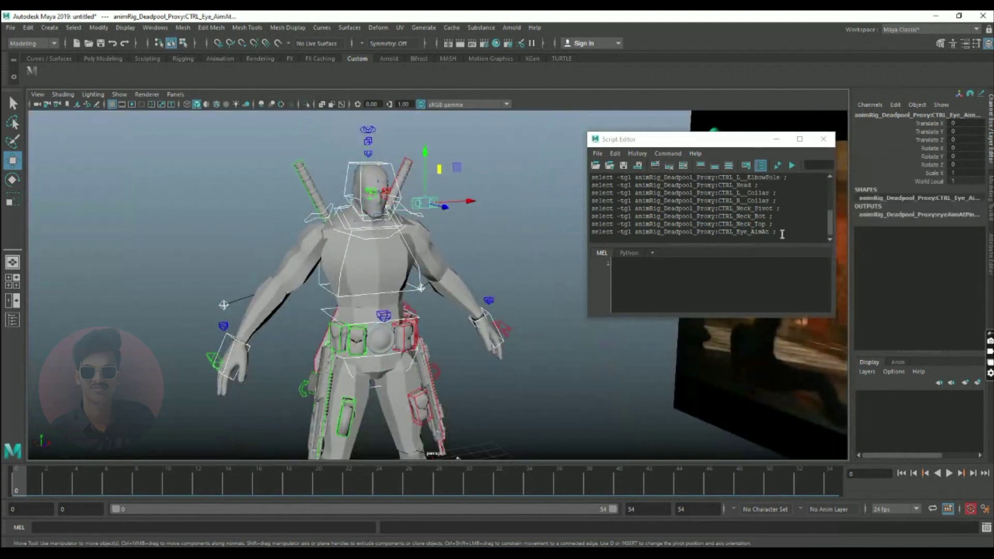
{"action": "left_click_drag", "start_coordinate": [520, 363], "coordinate": [546, 348], "text": "alt"}
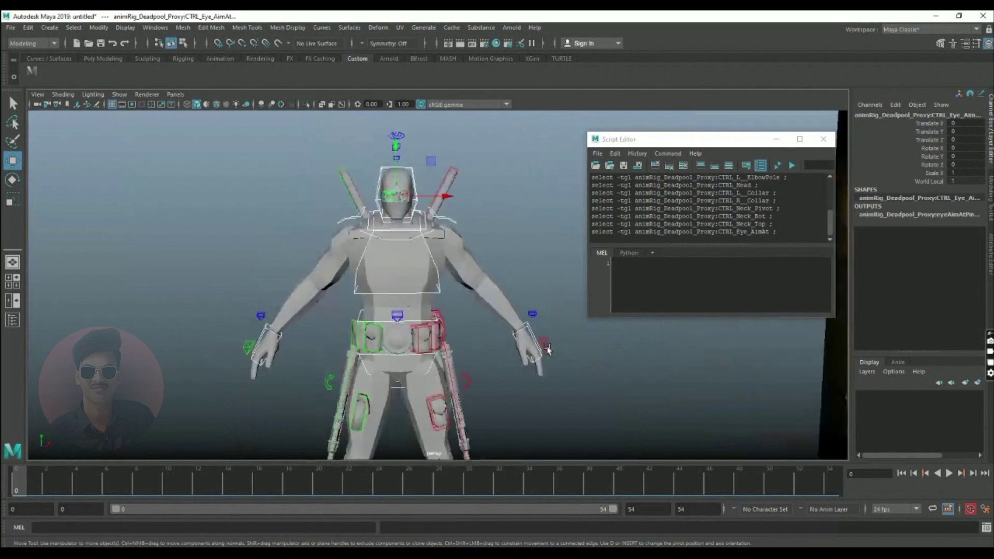
{"action": "left_click", "coordinate": [545, 344], "text": "shift"}
{"action": "left_click", "coordinate": [248, 345], "text": "shift"}
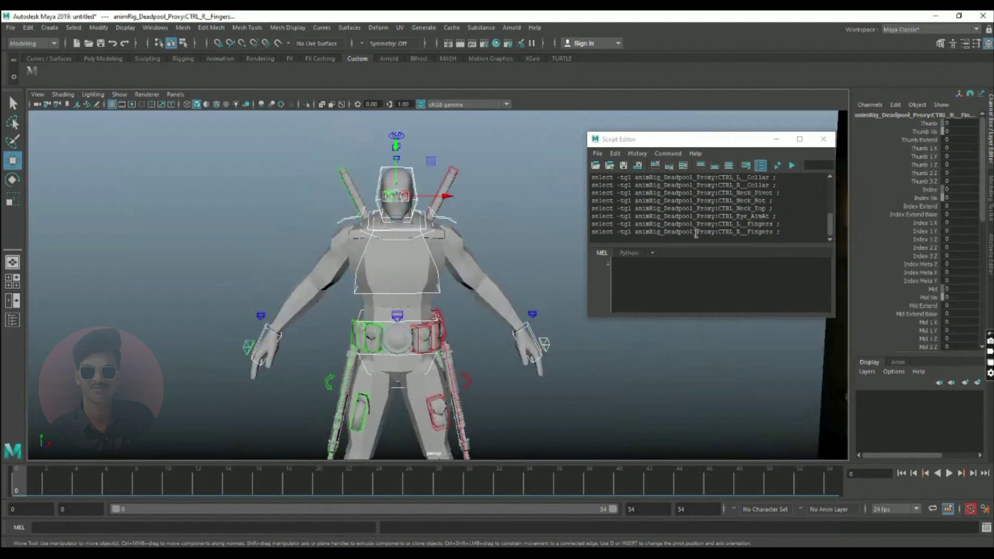
Save all the recorded selection commands to the Custom shelf as a MEL script, deselect everything and minimize the Script Editor
{"action": "left_click_drag", "start_coordinate": [783, 230], "coordinate": [588, 197]}
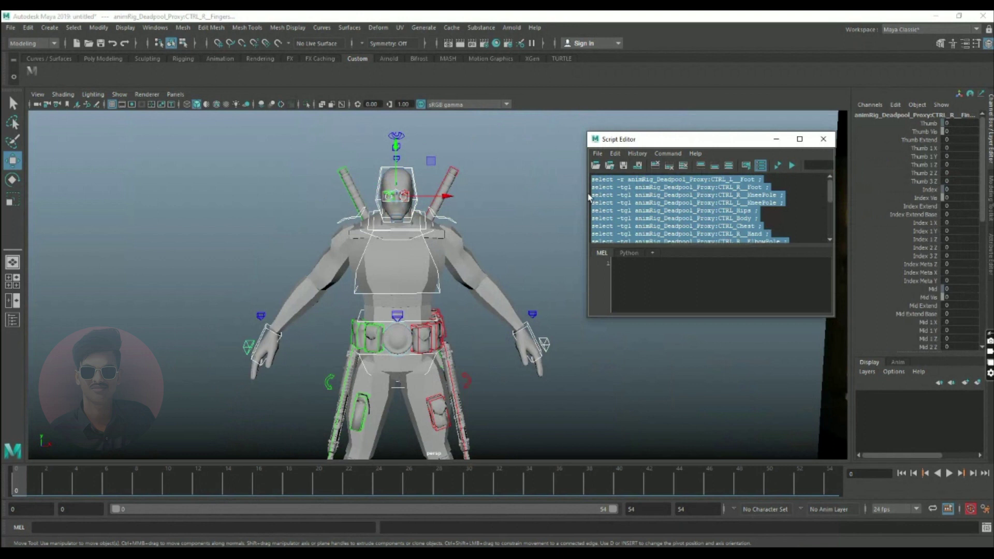
{"action": "middle_click_drag", "start_coordinate": [560, 181], "coordinate": [123, 73]}
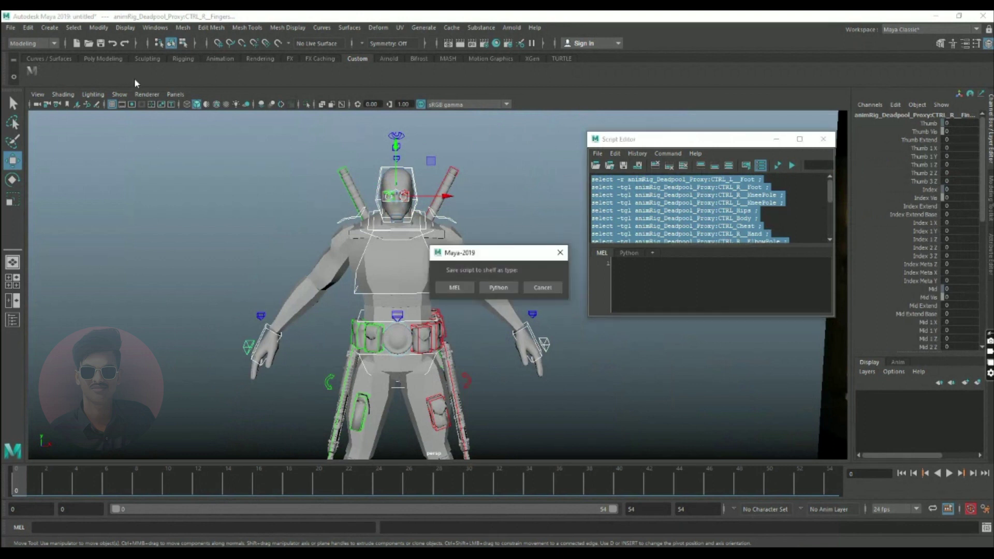
{"action": "left_click", "coordinate": [454, 286]}
{"action": "left_click", "coordinate": [508, 222]}
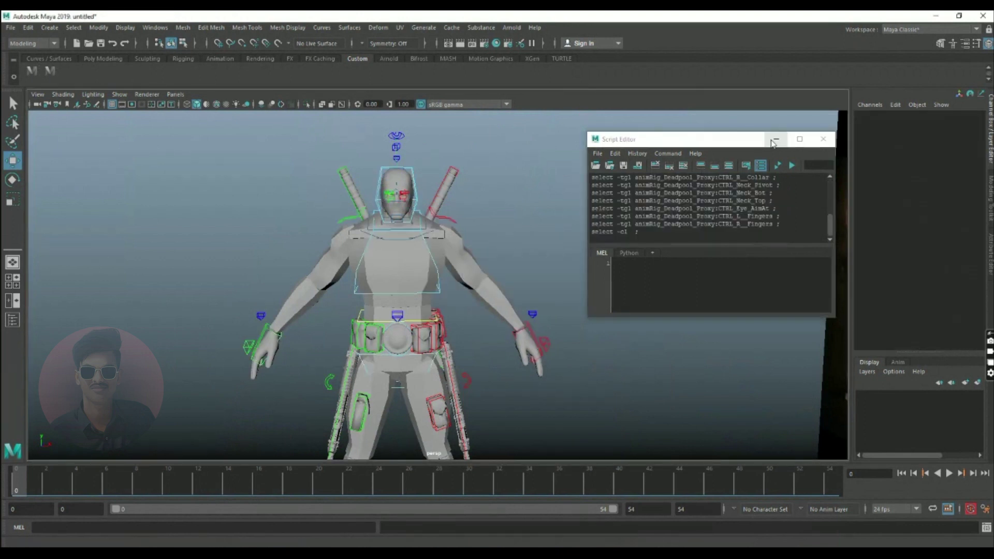
{"action": "left_click", "coordinate": [775, 141]}
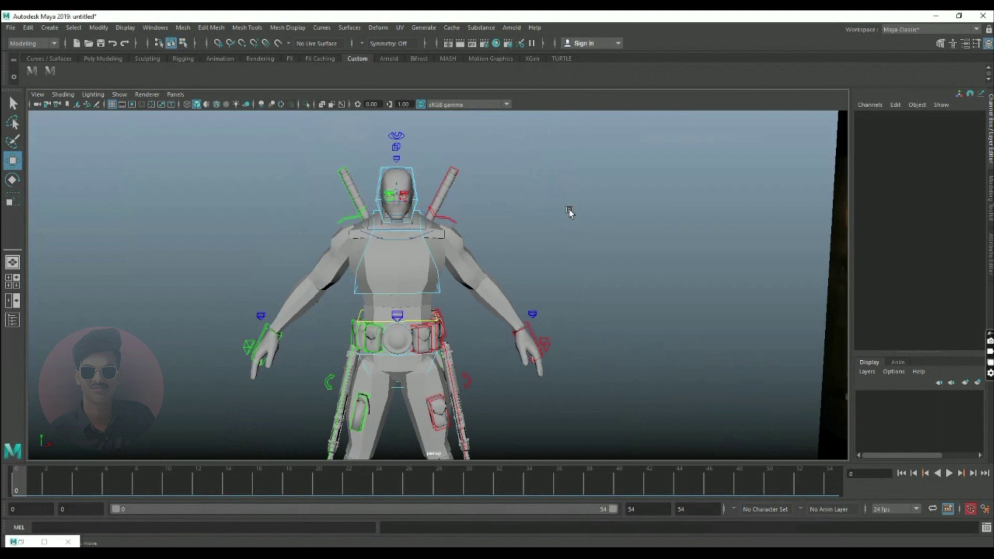
Run the newly saved shelf script and check which rig controls it selects
{"action": "left_click", "coordinate": [50, 71]}
{"action": "scroll", "coordinate": [445, 239], "scroll_direction": "up", "scroll_amount": 3}
{"action": "left_click_drag", "start_coordinate": [595, 295], "coordinate": [528, 327], "text": "alt"}
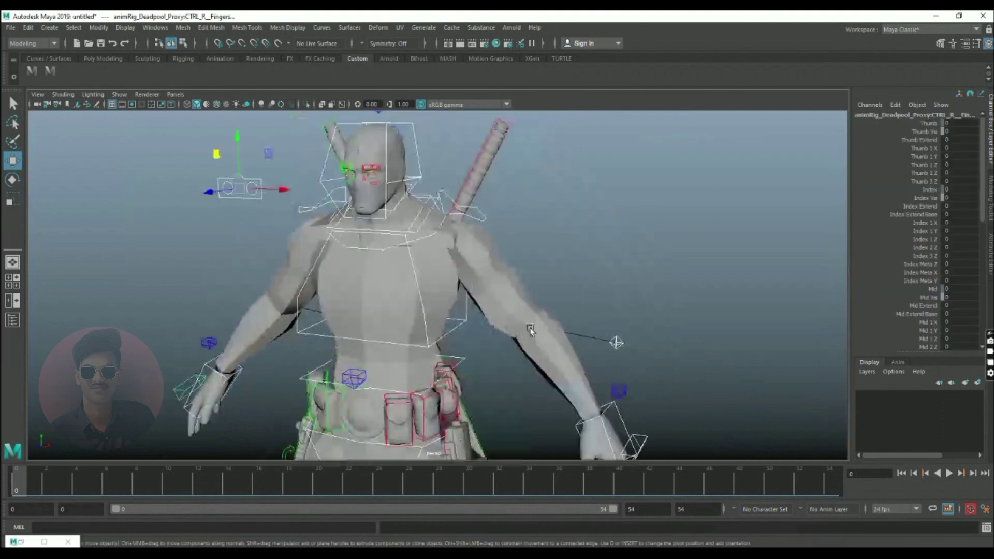
Select the left sword control and set its Pinning to hand
{"action": "left_click", "coordinate": [479, 155]}
{"action": "left_click", "coordinate": [503, 152]}
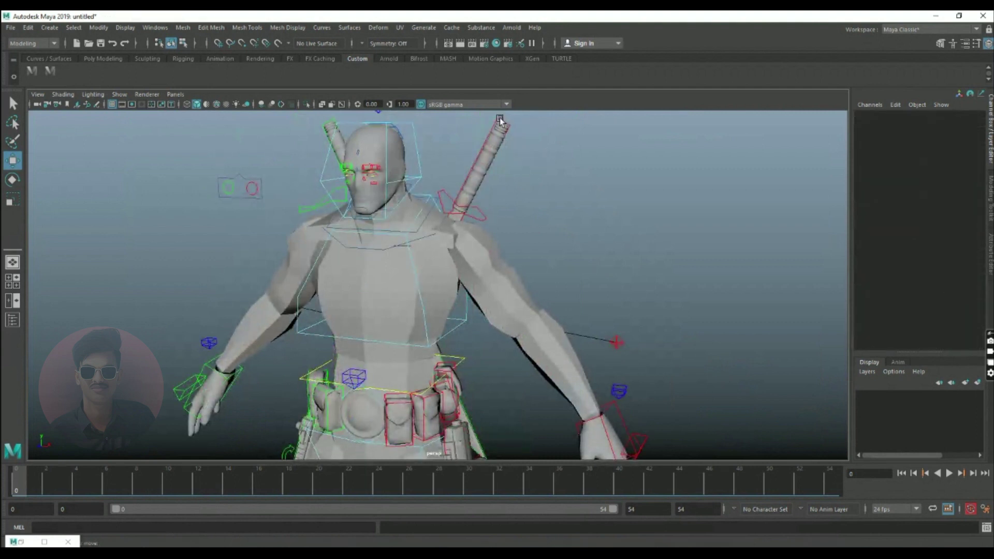
{"action": "left_click", "coordinate": [500, 120]}
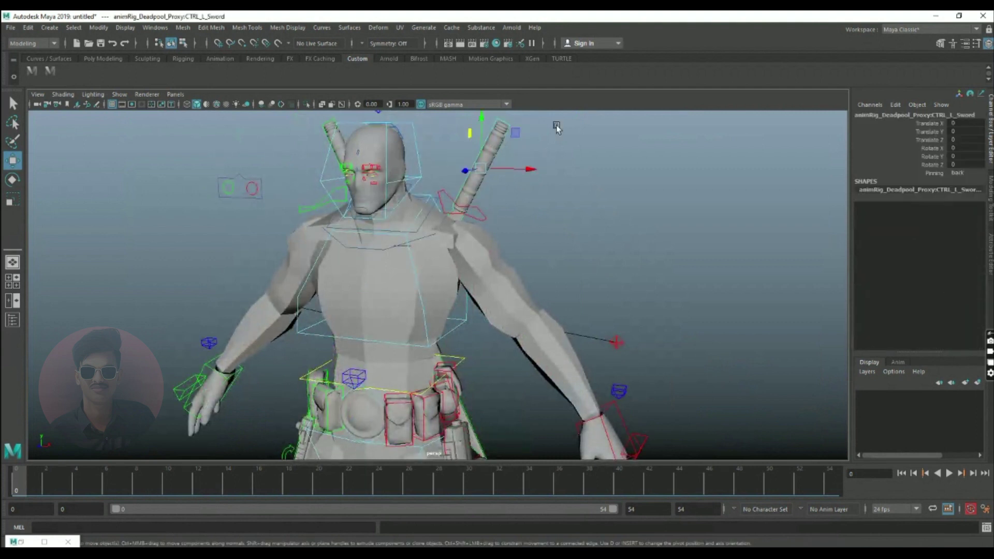
{"action": "left_click", "coordinate": [957, 172]}
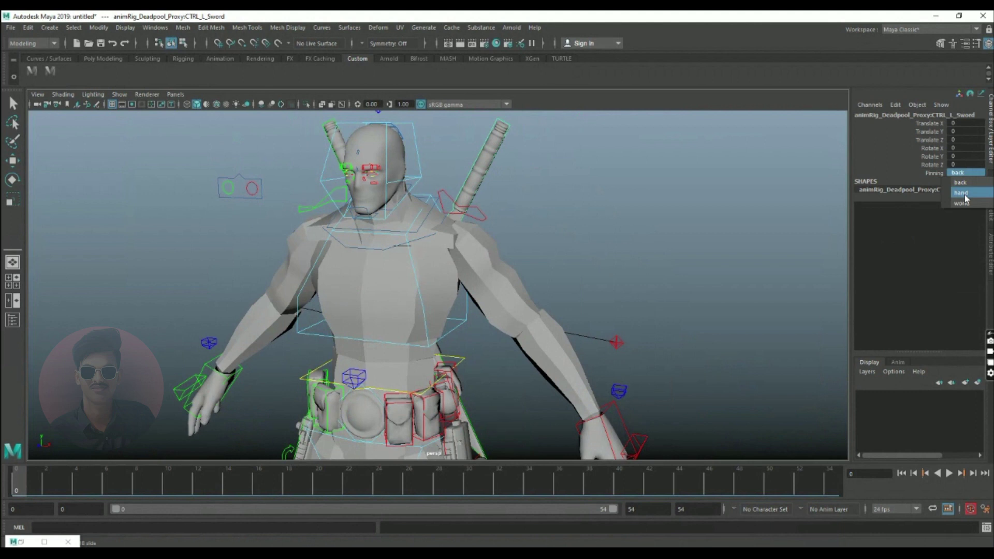
{"action": "left_click", "coordinate": [964, 195]}
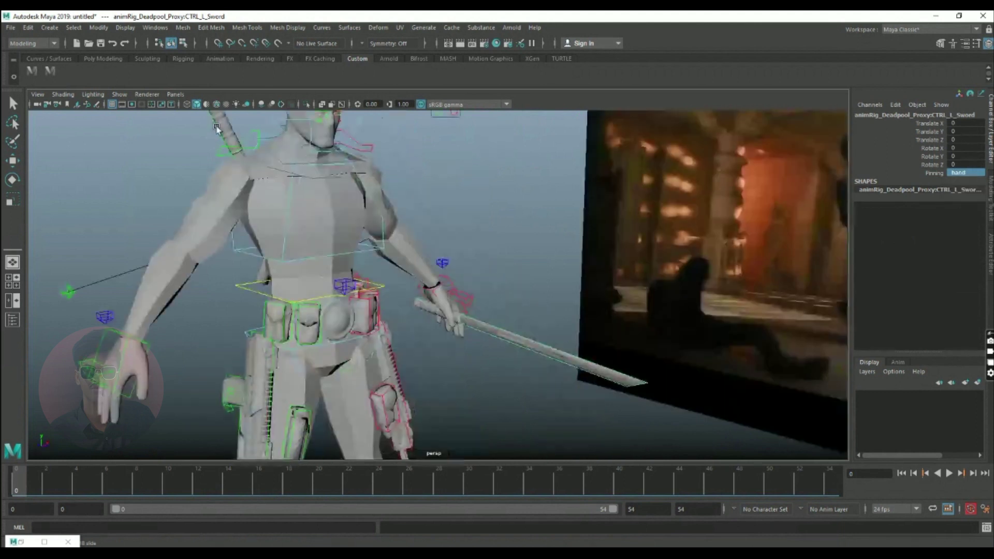
Select the right sword control and set its Pinning to hand
{"action": "left_click", "coordinate": [214, 128]}
{"action": "left_click", "coordinate": [211, 127]}
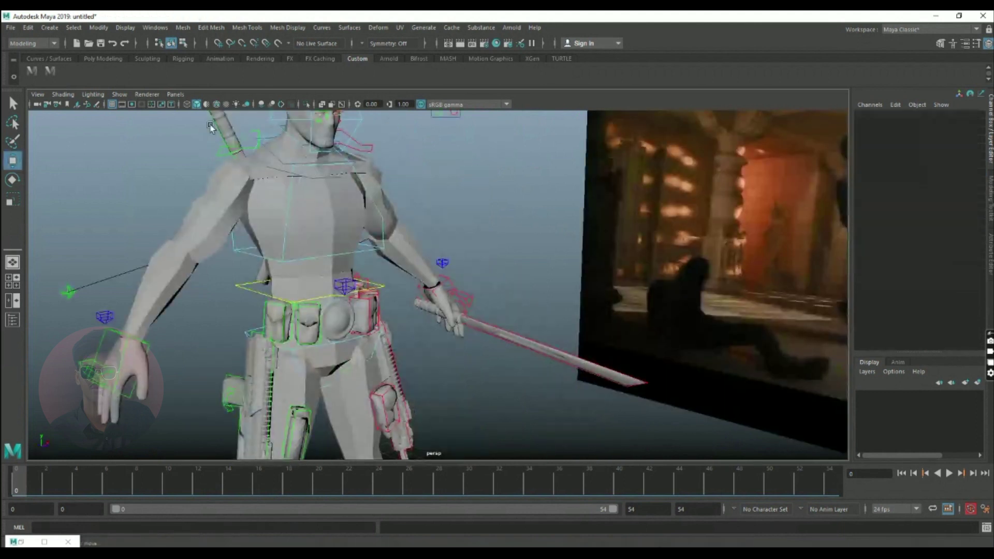
{"action": "left_click", "coordinate": [212, 122]}
{"action": "left_click", "coordinate": [957, 172]}
{"action": "left_click", "coordinate": [964, 195]}
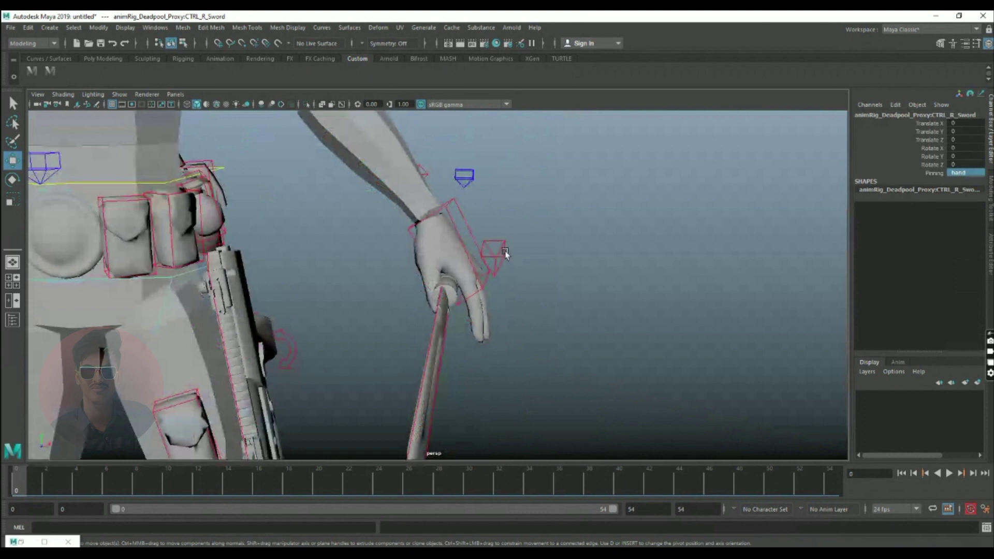
Select the Z rotation channels of the left thumb and all left fingers and curl them together to about -13.1
{"action": "left_click", "coordinate": [506, 250]}
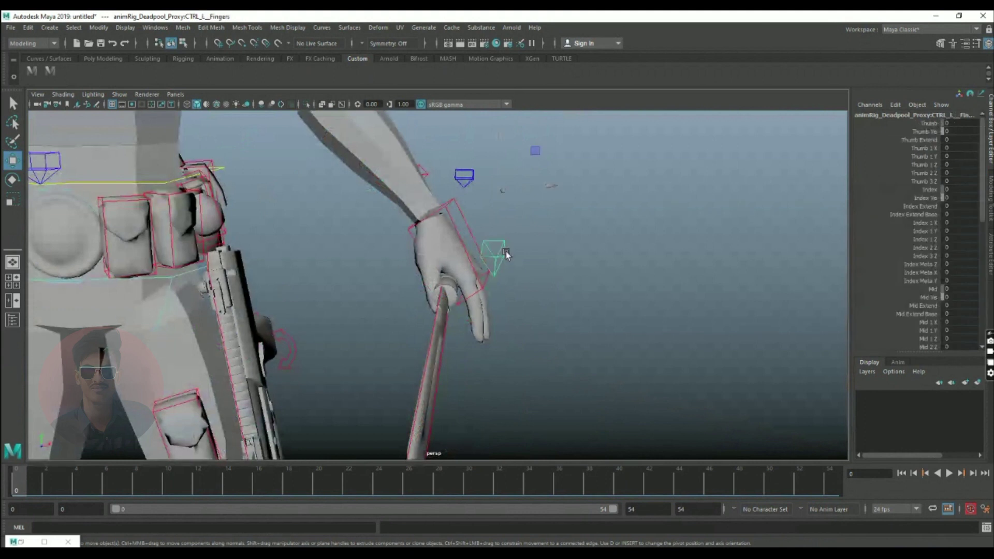
{"action": "left_click", "coordinate": [913, 213]}
{"action": "left_click_drag", "start_coordinate": [930, 165], "coordinate": [928, 181]}
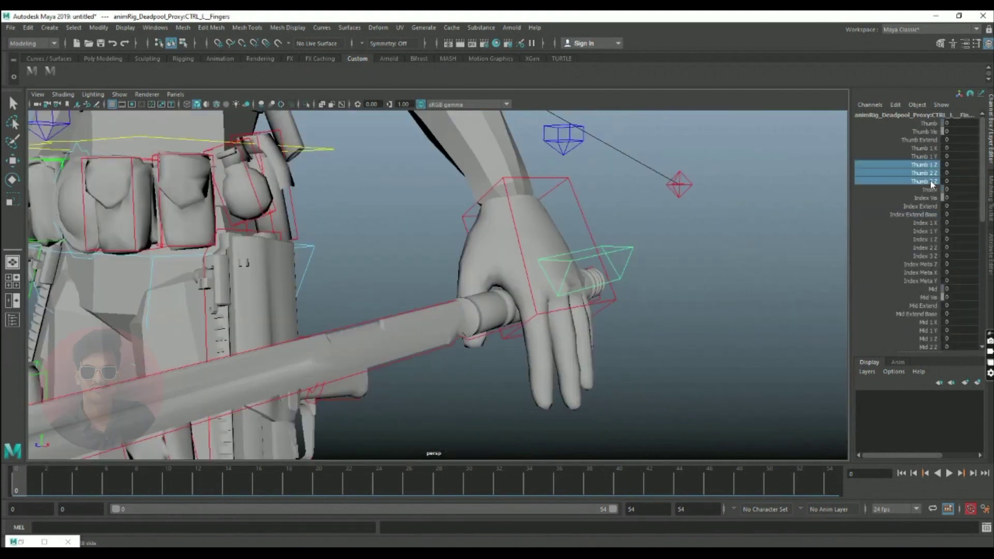
{"action": "left_click_drag", "start_coordinate": [928, 238], "coordinate": [930, 256]}
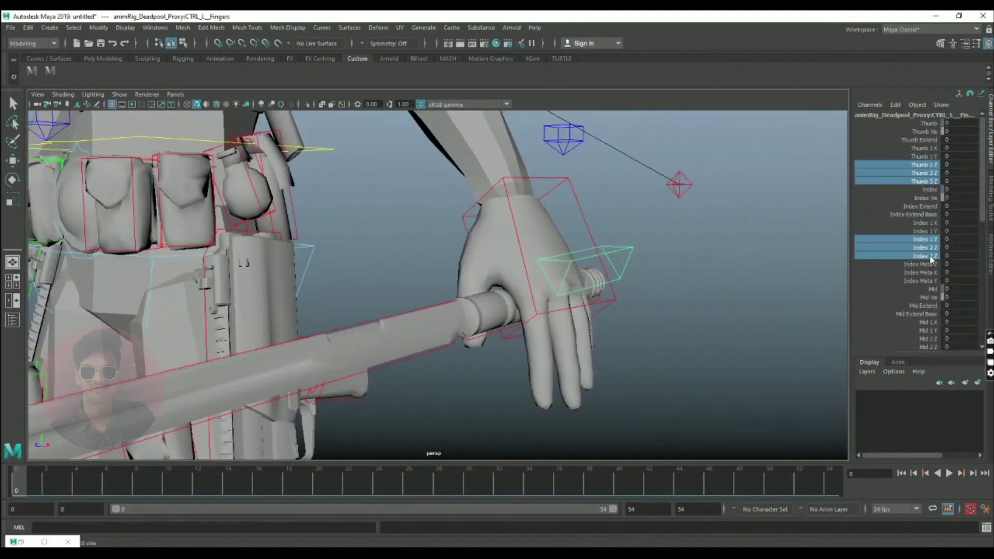
{"action": "scroll", "coordinate": [926, 281], "scroll_direction": "down", "scroll_amount": 4}
{"action": "left_click_drag", "start_coordinate": [928, 245], "coordinate": [928, 263]}
{"action": "scroll", "coordinate": [927, 269], "scroll_direction": "down", "scroll_amount": 3}
{"action": "scroll", "coordinate": [927, 273], "scroll_direction": "down", "scroll_amount": 2}
{"action": "left_click_drag", "start_coordinate": [928, 228], "coordinate": [889, 280], "text": "ctrl"}
{"action": "scroll", "coordinate": [926, 285], "scroll_direction": "down", "scroll_amount": 3}
{"action": "middle_click_drag", "start_coordinate": [650, 328], "coordinate": [569, 337]}
Exclude the thumb channels and curl the remaining left fingers around the sword handle to about -58 in Z
{"action": "scroll", "coordinate": [906, 240], "scroll_direction": "up", "scroll_amount": 9}
{"action": "left_click_drag", "start_coordinate": [928, 147], "coordinate": [927, 163], "text": "ctrl"}
{"action": "middle_click_drag", "start_coordinate": [657, 355], "coordinate": [428, 385]}
{"action": "scroll", "coordinate": [591, 310], "scroll_direction": "down", "scroll_amount": 3}
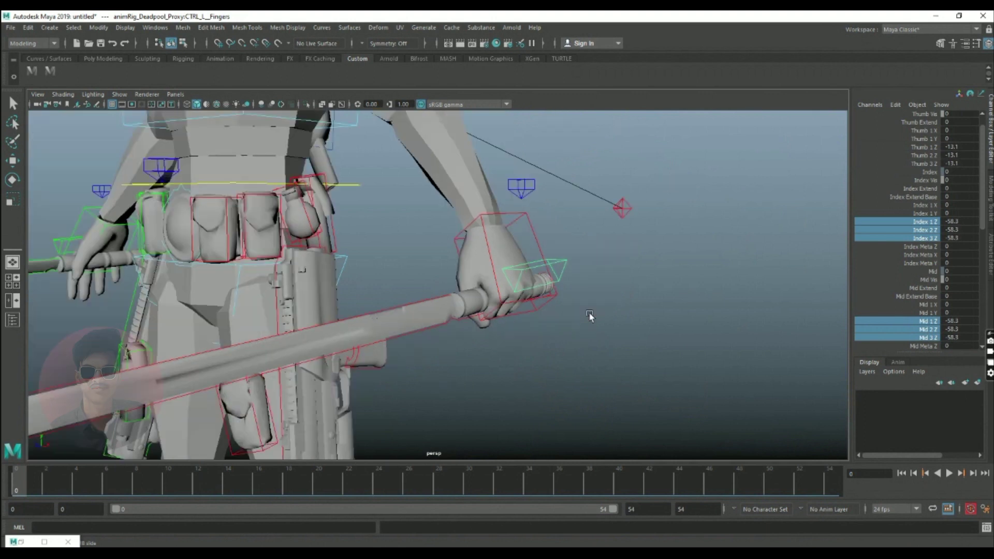
{"action": "left_click_drag", "start_coordinate": [588, 312], "coordinate": [510, 337], "text": "alt"}
Key the left fingers' curled pose at frame 0 and reselect the left fingers control
{"action": "key", "text": "s"}
{"action": "middle_click_drag", "start_coordinate": [271, 378], "coordinate": [417, 374]}
{"action": "key", "text": "ctrl+z"}
{"action": "left_click", "coordinate": [673, 338]}
{"action": "middle_click_drag", "start_coordinate": [644, 342], "coordinate": [751, 346], "text": "alt"}
{"action": "left_click", "coordinate": [762, 292]}
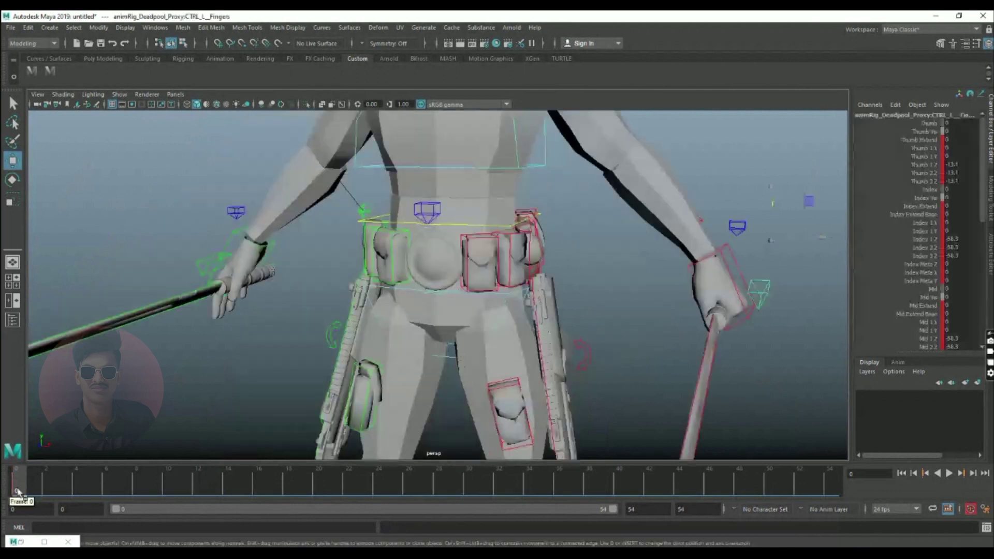
Copy the left fingers' key at frame 0 and paste it onto the right fingers control
{"action": "right_click", "coordinate": [25, 483]}
{"action": "left_click", "coordinate": [41, 319]}
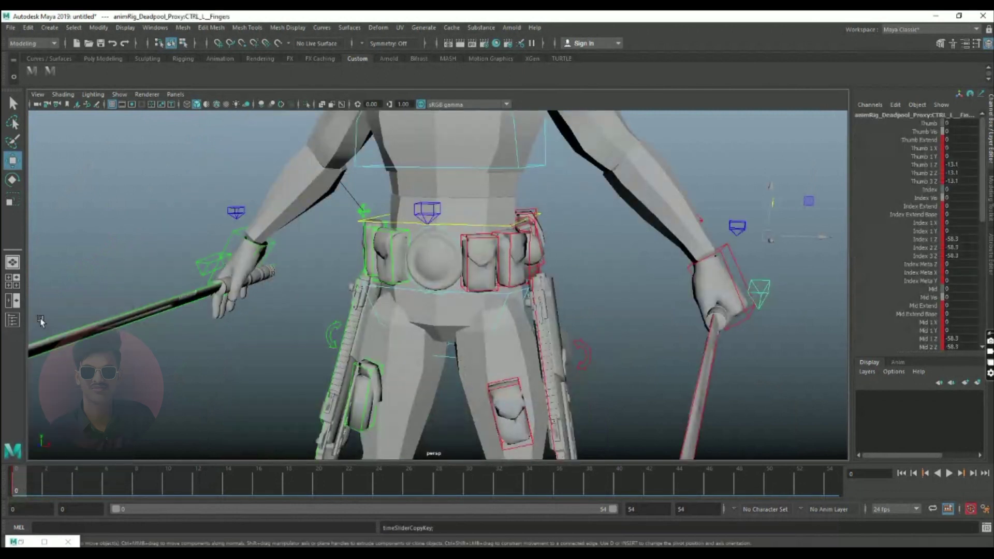
{"action": "left_click", "coordinate": [209, 266]}
{"action": "right_click", "coordinate": [25, 483]}
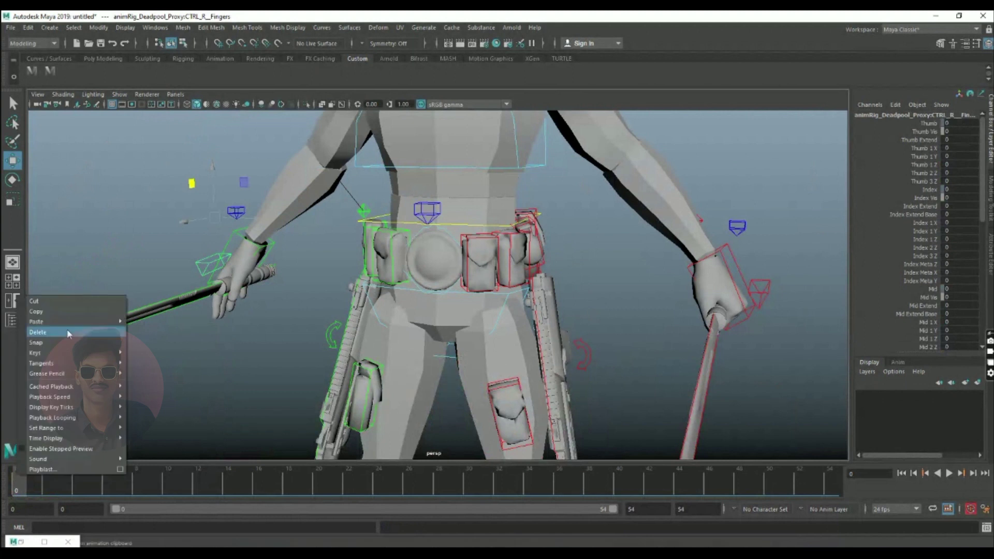
{"action": "left_click", "coordinate": [145, 328]}
{"action": "left_click", "coordinate": [256, 356]}
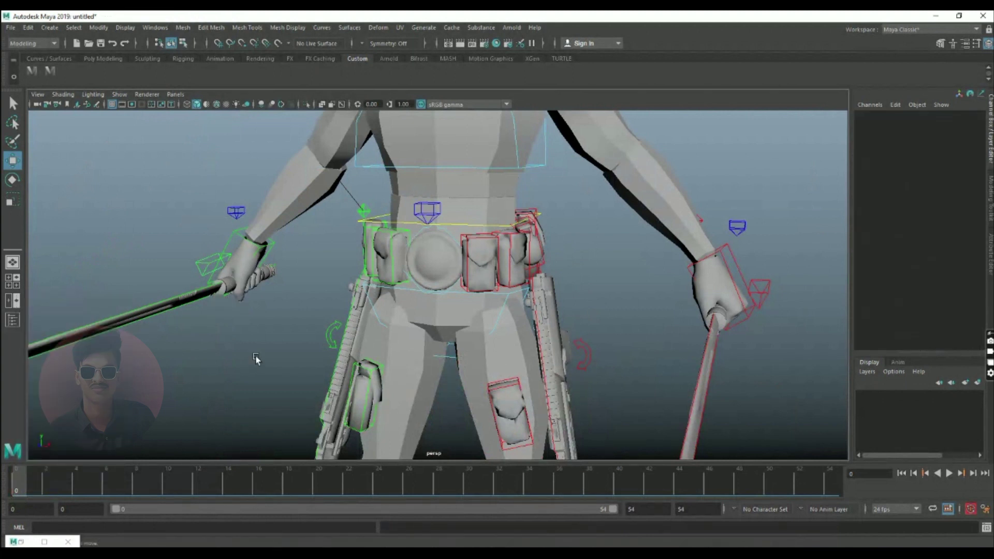
{"action": "scroll", "coordinate": [253, 356], "scroll_direction": "down", "scroll_amount": 5}
{"action": "left_click_drag", "start_coordinate": [252, 357], "coordinate": [580, 358], "text": "alt"}
{"action": "left_click", "coordinate": [506, 305]}
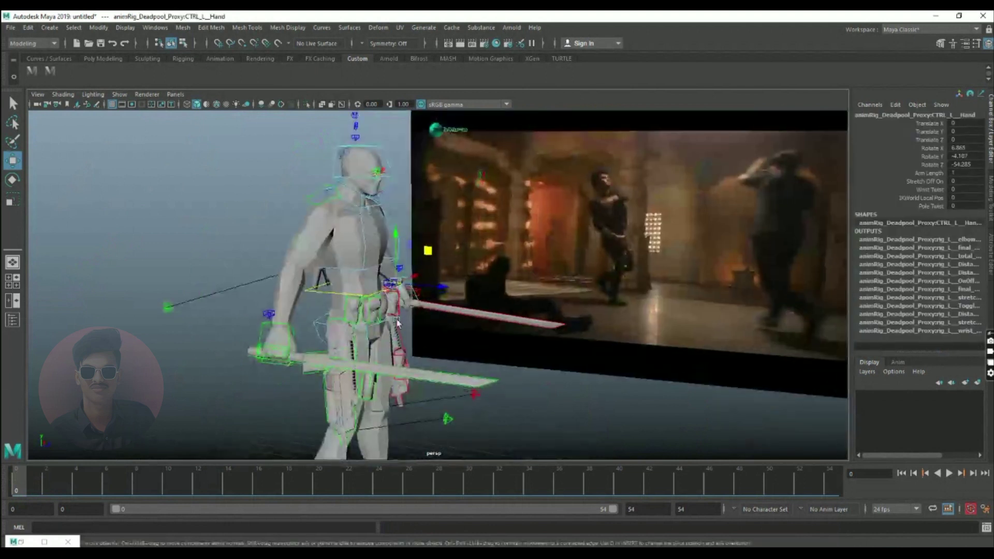
{"action": "left_click_drag", "start_coordinate": [439, 355], "coordinate": [422, 371], "text": "alt"}
{"action": "scroll", "coordinate": [429, 261], "scroll_direction": "up", "scroll_amount": 4}
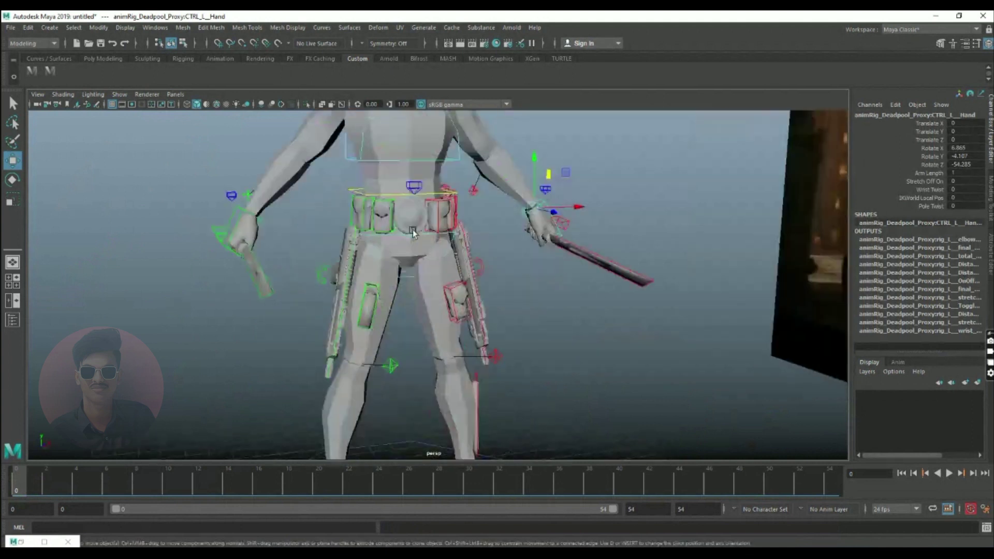
{"action": "left_click", "coordinate": [397, 195]}
{"action": "scroll", "coordinate": [404, 217], "scroll_direction": "down", "scroll_amount": 3}
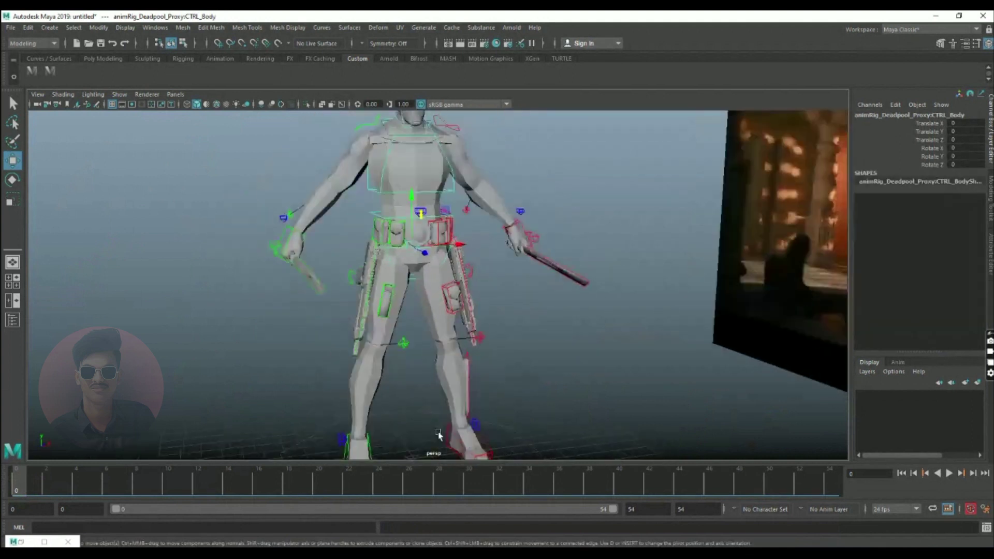
Raise the left foot control to about 2 in Y and shift the body control to about -1.4 in X
{"action": "left_click", "coordinate": [451, 435]}
{"action": "scroll", "coordinate": [453, 433], "scroll_direction": "down", "scroll_amount": 1}
{"action": "left_click_drag", "start_coordinate": [454, 433], "coordinate": [493, 410], "text": "alt"}
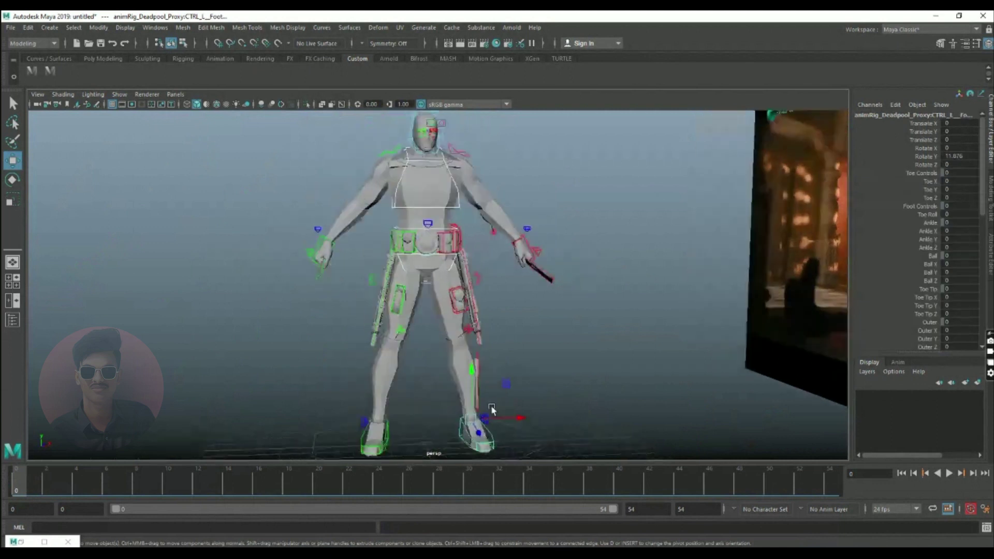
{"action": "left_click", "coordinate": [520, 381]}
{"action": "left_click", "coordinate": [468, 433]}
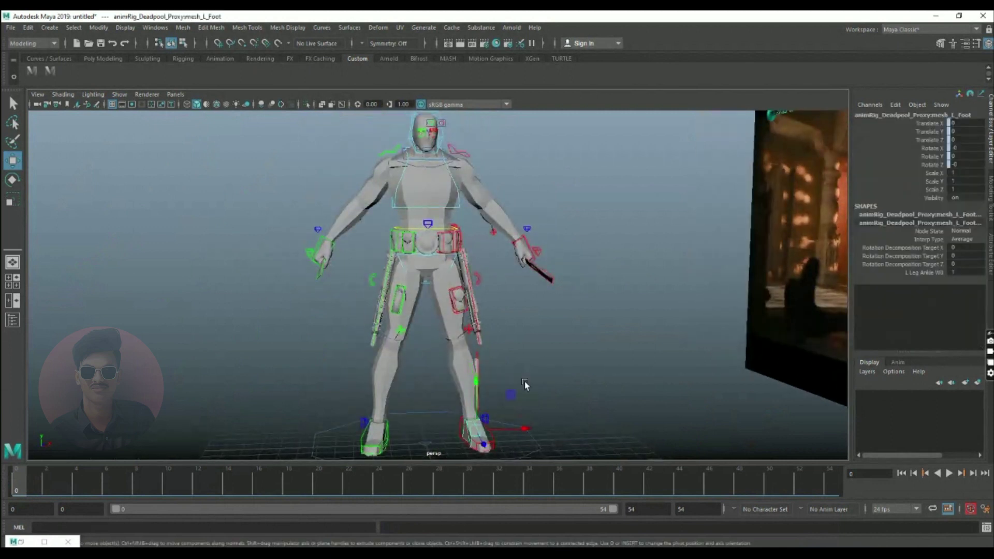
{"action": "left_click_drag", "start_coordinate": [473, 398], "coordinate": [470, 339]}
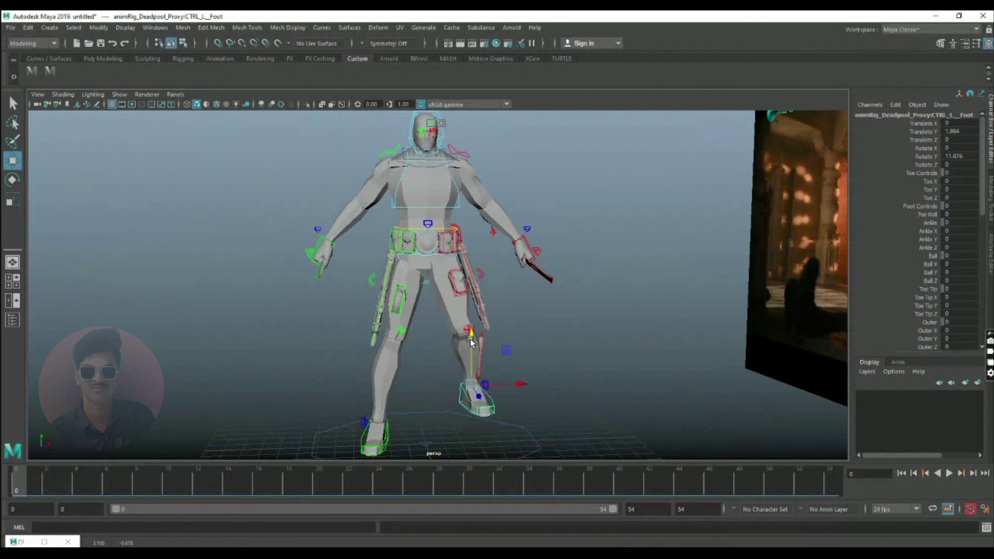
{"action": "left_click", "coordinate": [416, 231]}
{"action": "left_click_drag", "start_coordinate": [458, 257], "coordinate": [437, 259]}
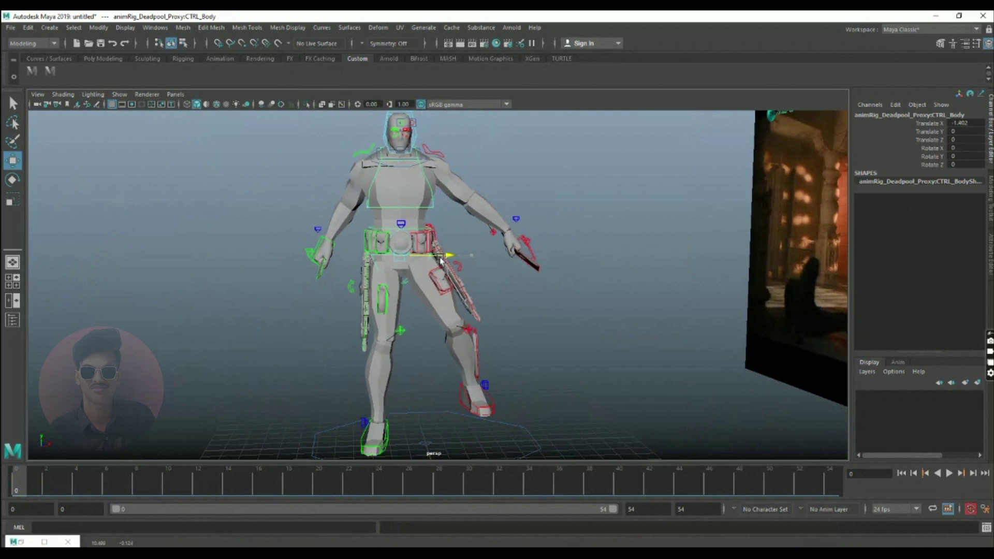
Move the left foot control to about 1.4 in Y and -2.8 in Z, with Toe Tip X at about 26.5
{"action": "left_click", "coordinate": [467, 401]}
{"action": "left_click_drag", "start_coordinate": [506, 355], "coordinate": [532, 358], "text": "alt"}
{"action": "scroll", "coordinate": [531, 358], "scroll_direction": "down", "scroll_amount": 3}
{"action": "left_click_drag", "start_coordinate": [436, 362], "coordinate": [370, 368]}
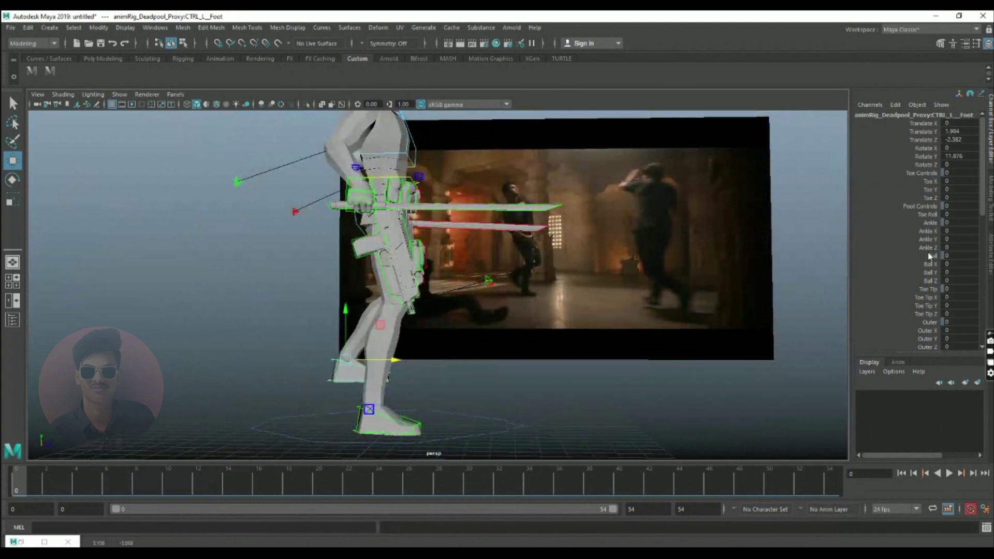
{"action": "left_click", "coordinate": [926, 297]}
{"action": "middle_click_drag", "start_coordinate": [473, 399], "coordinate": [609, 381]}
{"action": "key", "text": "w"}
{"action": "mouse_move", "coordinate": [383, 367]}
{"action": "left_mouse_down"}
{"action": "mouse_move", "coordinate": [355, 364]}
{"action": "mouse_move", "coordinate": [382, 362]}
{"action": "left_mouse_up"}
{"action": "left_click_drag", "start_coordinate": [338, 315], "coordinate": [451, 346]}
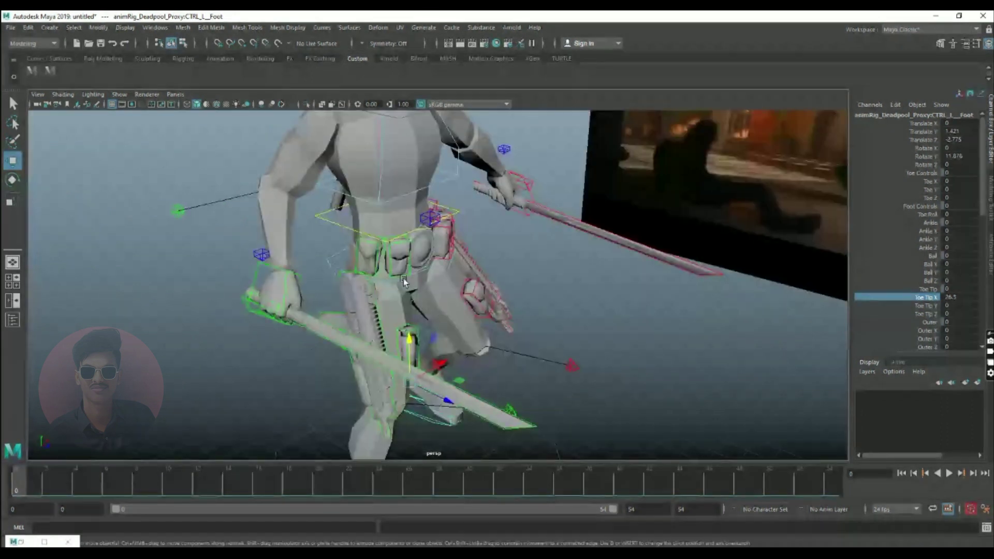
Rotate the hips control to about -7.7 in Y
{"action": "left_click", "coordinate": [407, 281]}
{"action": "key", "text": "e"}
{"action": "left_click_drag", "start_coordinate": [413, 279], "coordinate": [407, 278]}
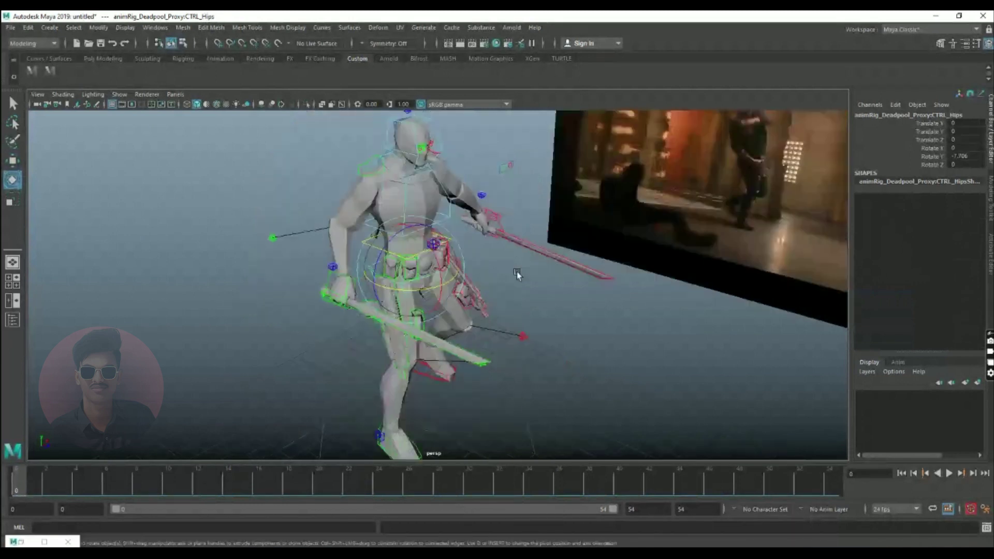
Tilt the body control to about 4.6 in Z and twist the chest control to about -22 in Y
{"action": "left_click_drag", "start_coordinate": [517, 271], "coordinate": [505, 271], "text": "alt"}
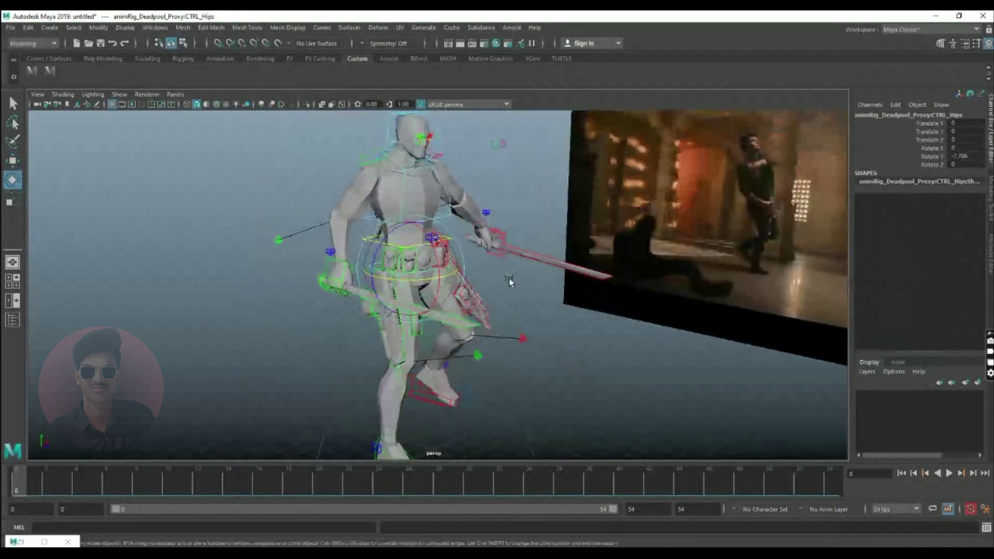
{"action": "middle_click_drag", "start_coordinate": [509, 278], "coordinate": [515, 324], "text": "alt"}
{"action": "left_click_drag", "start_coordinate": [515, 324], "coordinate": [458, 303], "text": "alt"}
{"action": "left_click", "coordinate": [458, 302]}
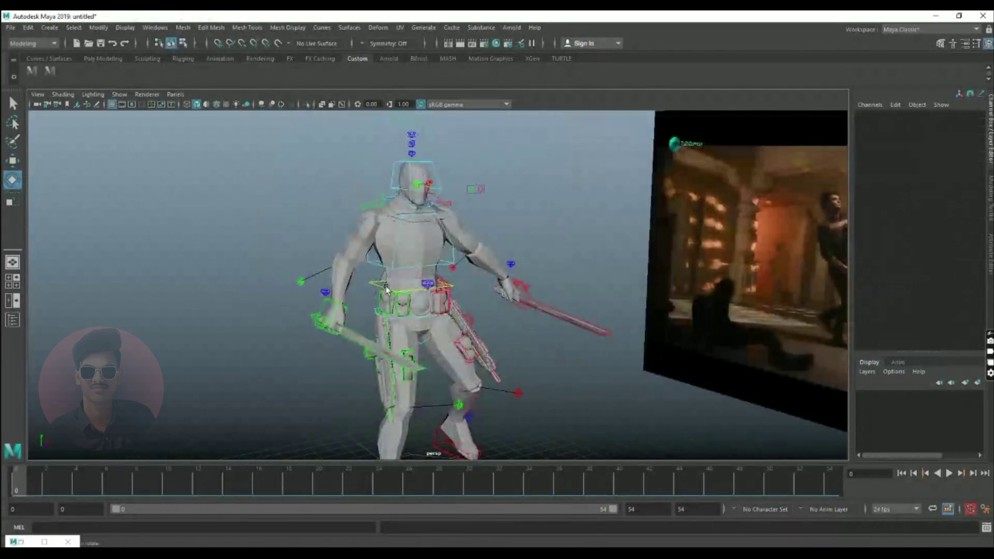
{"action": "left_click", "coordinate": [389, 280]}
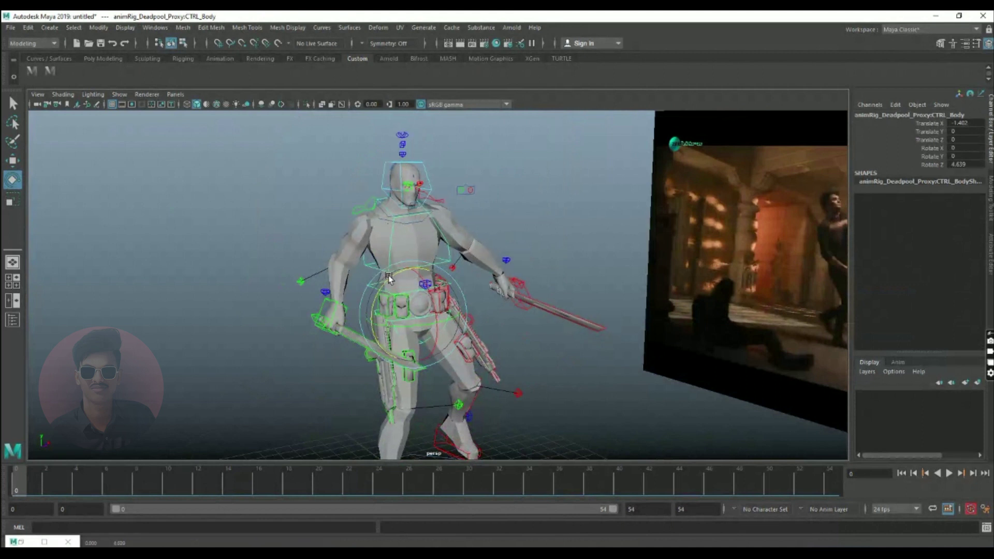
{"action": "left_click", "coordinate": [408, 255]}
{"action": "left_click_drag", "start_coordinate": [409, 256], "coordinate": [397, 274], "text": "alt"}
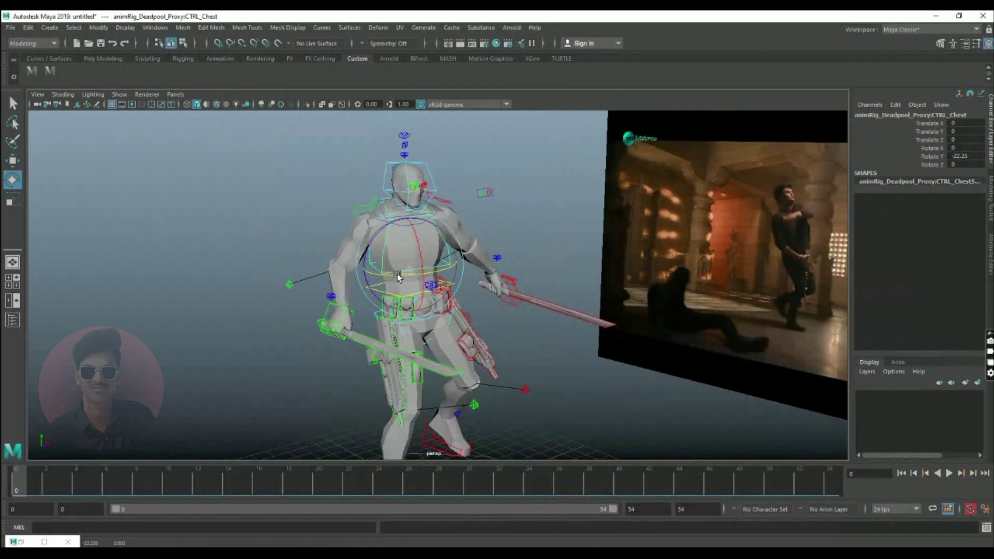
Raise the left hand control and bring it forward in front of the torso
{"action": "left_click_drag", "start_coordinate": [460, 273], "coordinate": [439, 275], "text": "alt"}
{"action": "left_click", "coordinate": [533, 291]}
{"action": "key", "text": "w"}
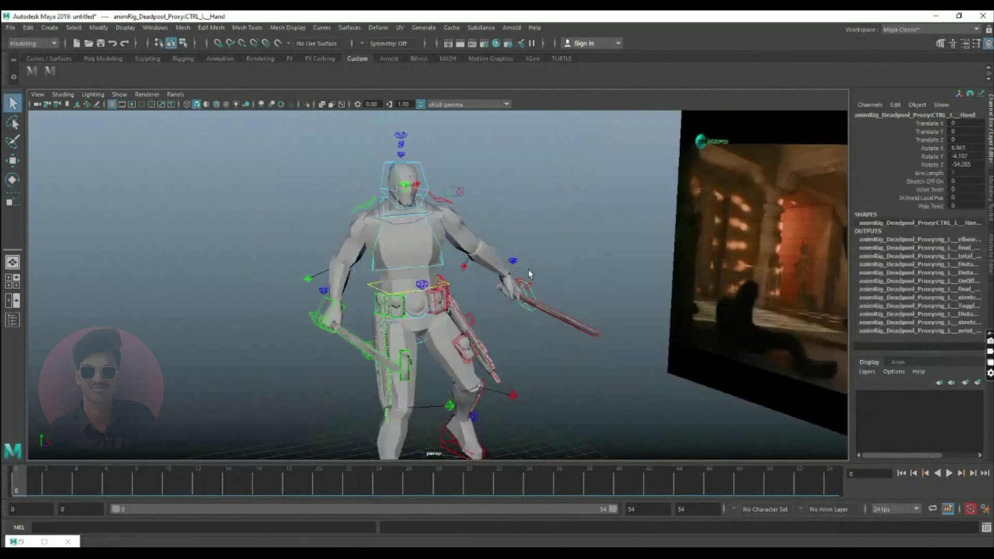
{"action": "left_click_drag", "start_coordinate": [537, 280], "coordinate": [512, 191]}
{"action": "left_click_drag", "start_coordinate": [505, 278], "coordinate": [527, 339], "text": "alt"}
{"action": "left_click_drag", "start_coordinate": [558, 215], "coordinate": [556, 280]}
{"action": "left_click_drag", "start_coordinate": [510, 337], "coordinate": [396, 374], "text": "alt"}
Move the right hand control in front of the waist and rotate it to about 34, 51, 62 so its sword points across the body
{"action": "left_click", "coordinate": [338, 311]}
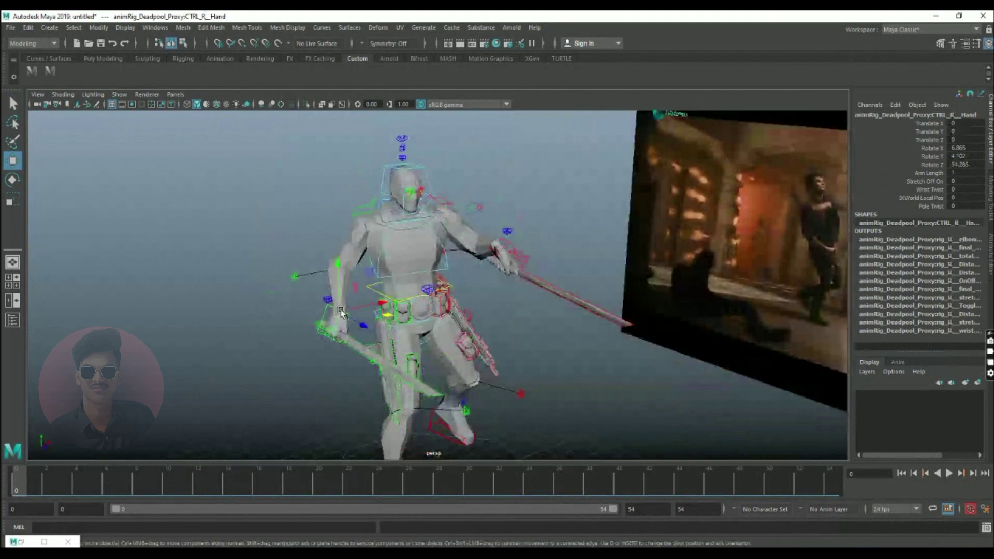
{"action": "left_click_drag", "start_coordinate": [392, 317], "coordinate": [453, 299]}
{"action": "key", "text": "e"}
{"action": "key", "text": "w"}
{"action": "mouse_move", "coordinate": [455, 303]}
{"action": "left_mouse_down"}
{"action": "mouse_move", "coordinate": [466, 319]}
{"action": "mouse_move", "coordinate": [441, 312]}
{"action": "left_mouse_up"}
Rotate the left hand control to about 186, -75, -207 and move it to about -5.3, 3.8, 3.7
{"action": "left_click", "coordinate": [498, 244]}
{"action": "scroll", "coordinate": [527, 258], "scroll_direction": "down", "scroll_amount": 2}
{"action": "left_click_drag", "start_coordinate": [528, 280], "coordinate": [536, 278], "text": "alt"}
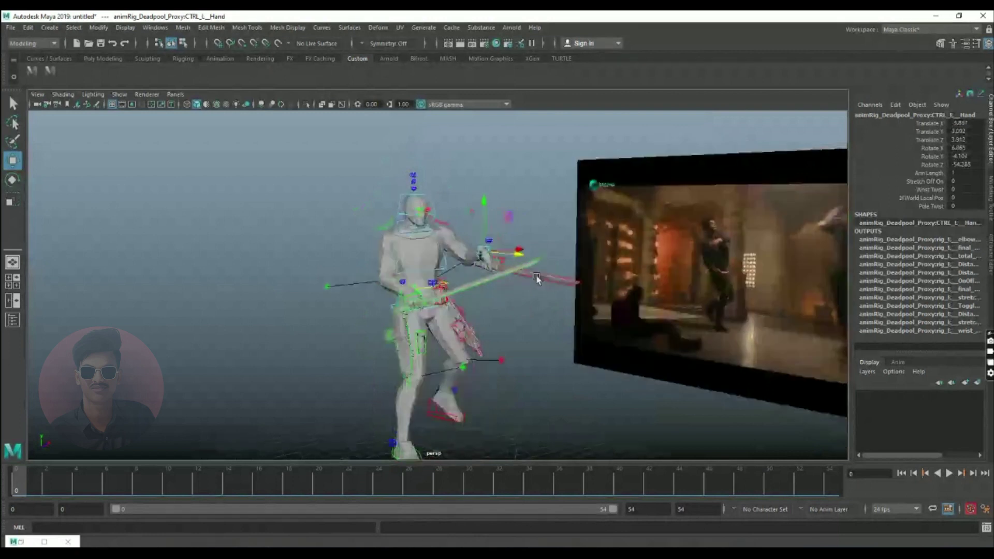
{"action": "key", "text": "e"}
{"action": "left_click_drag", "start_coordinate": [497, 239], "coordinate": [453, 265]}
{"action": "key", "text": "w"}
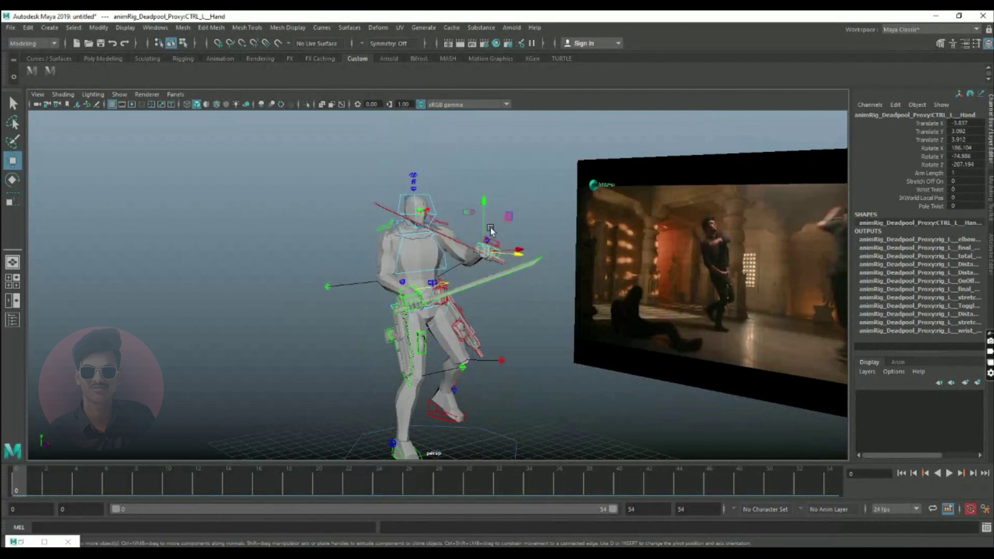
{"action": "left_click_drag", "start_coordinate": [487, 228], "coordinate": [488, 219]}
{"action": "left_click_drag", "start_coordinate": [507, 274], "coordinate": [497, 304], "text": "alt"}
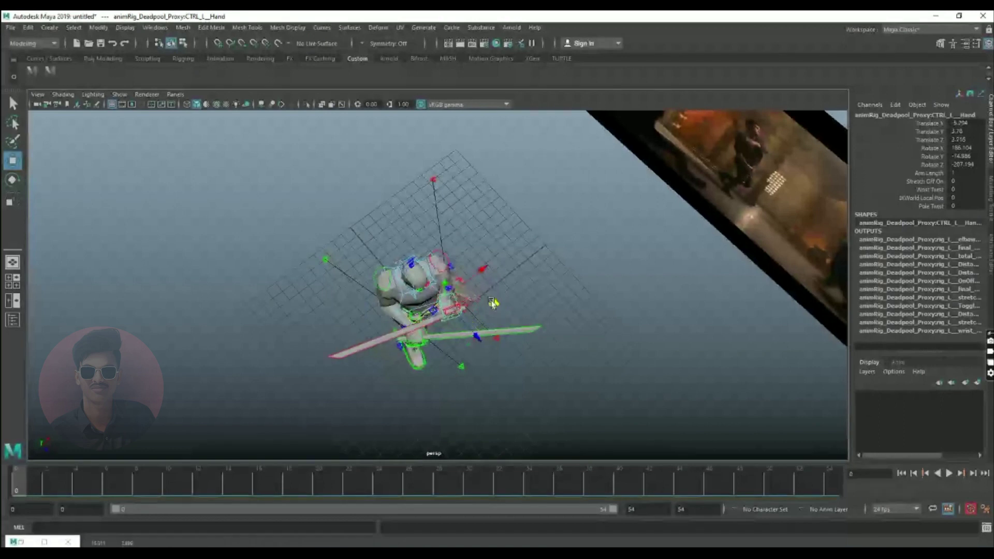
Move the left elbow pole control outward to about 1.3 in X and 9.3 in Z
{"action": "left_click", "coordinate": [434, 188]}
{"action": "left_click", "coordinate": [434, 189]}
{"action": "left_click_drag", "start_coordinate": [481, 181], "coordinate": [592, 279]}
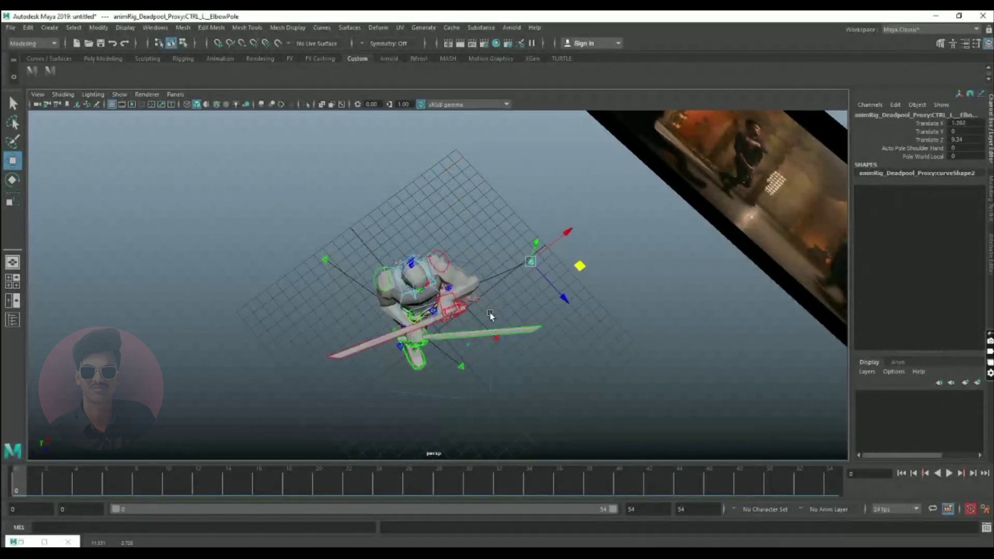
Rotate the left hand control to about 182, -4, -201 and move it across the chest to about 2.7 in Z
{"action": "left_click_drag", "start_coordinate": [490, 316], "coordinate": [442, 240], "text": "alt"}
{"action": "left_click", "coordinate": [473, 241]}
{"action": "key", "text": "e"}
{"action": "key", "text": "q"}
{"action": "key", "text": "w"}
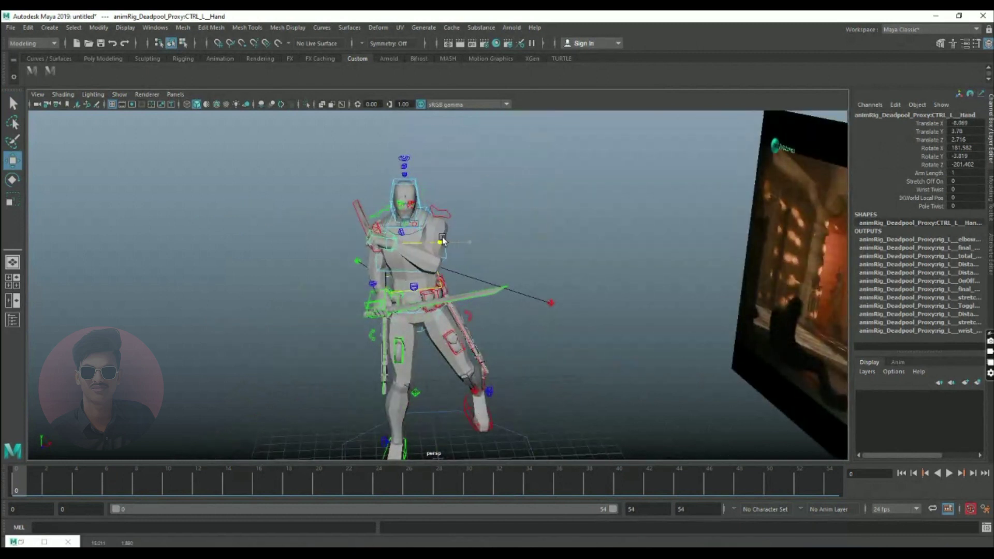
Raise the left elbow pole control and refine the left hand control's position to about -8.4, 4.3, 3.5
{"action": "left_click", "coordinate": [551, 303]}
{"action": "left_click_drag", "start_coordinate": [555, 269], "coordinate": [554, 196]}
{"action": "left_click_drag", "start_coordinate": [481, 257], "coordinate": [466, 278], "text": "alt"}
{"action": "left_click", "coordinate": [386, 229]}
{"action": "key", "text": "e"}
{"action": "key", "text": "w"}
{"action": "left_click_drag", "start_coordinate": [488, 280], "coordinate": [526, 291]}
{"action": "left_click_drag", "start_coordinate": [465, 304], "coordinate": [362, 259], "text": "alt"}
{"action": "left_click_drag", "start_coordinate": [417, 231], "coordinate": [408, 232]}
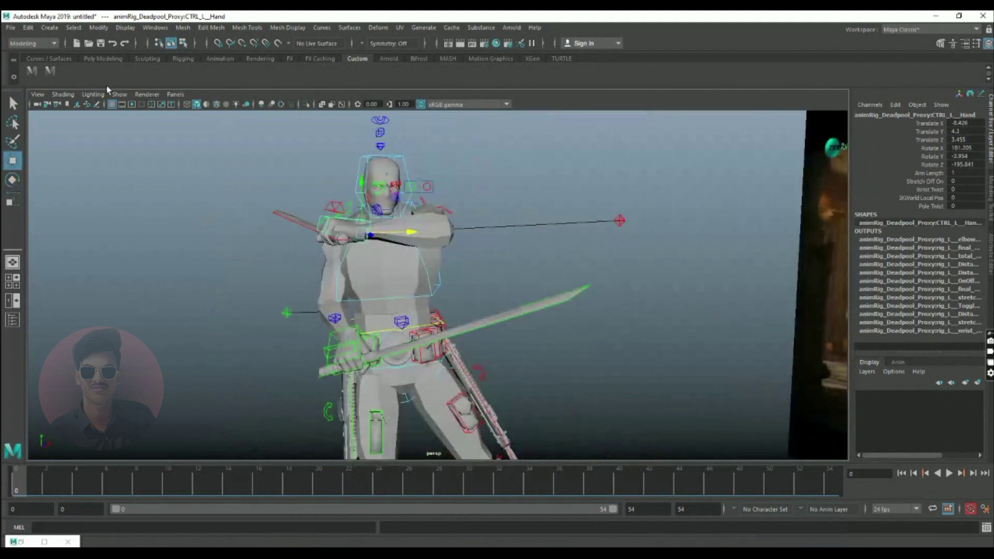
Adjust the right hand control's rotation and shift the right elbow pole control to about -0.4 in X
{"action": "scroll", "coordinate": [374, 256], "scroll_direction": "up", "scroll_amount": 3}
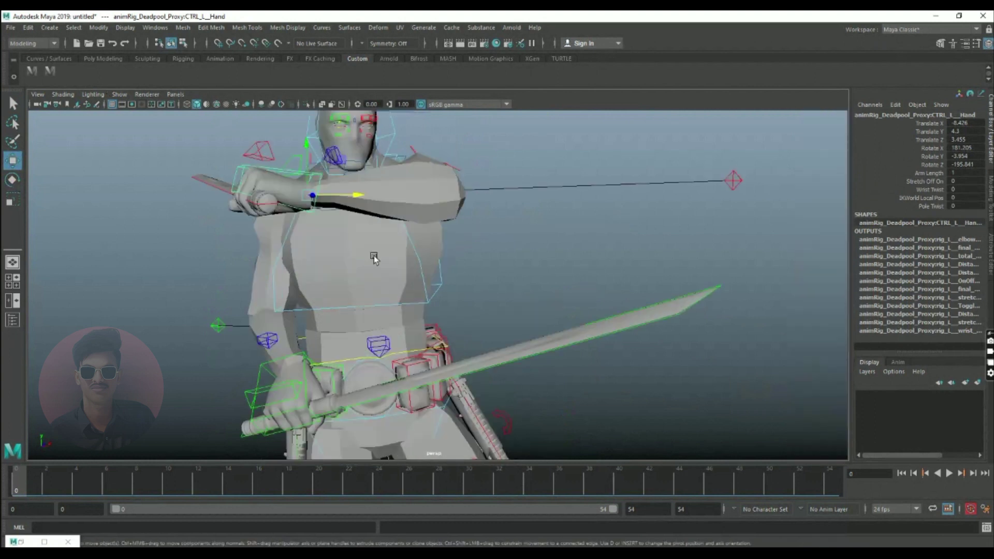
{"action": "left_click_drag", "start_coordinate": [373, 255], "coordinate": [510, 326], "text": "alt"}
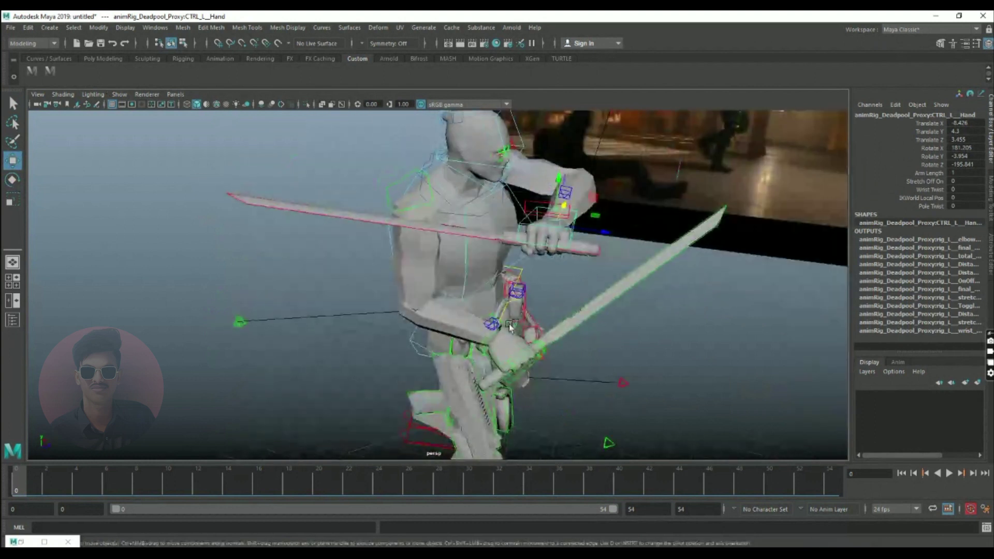
{"action": "left_click", "coordinate": [508, 346]}
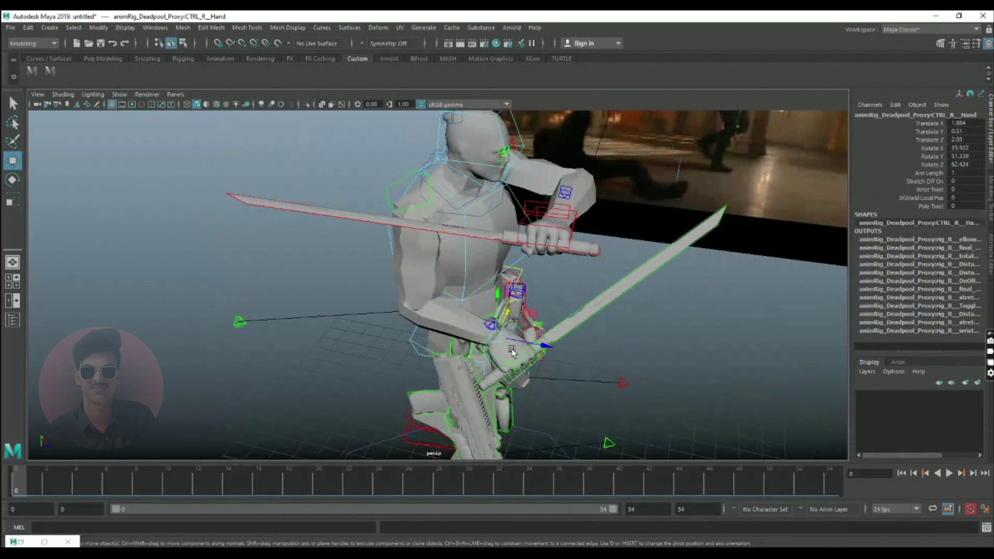
{"action": "key", "text": "e"}
{"action": "left_click_drag", "start_coordinate": [509, 347], "coordinate": [457, 328]}
{"action": "left_click_drag", "start_coordinate": [429, 250], "coordinate": [422, 245]}
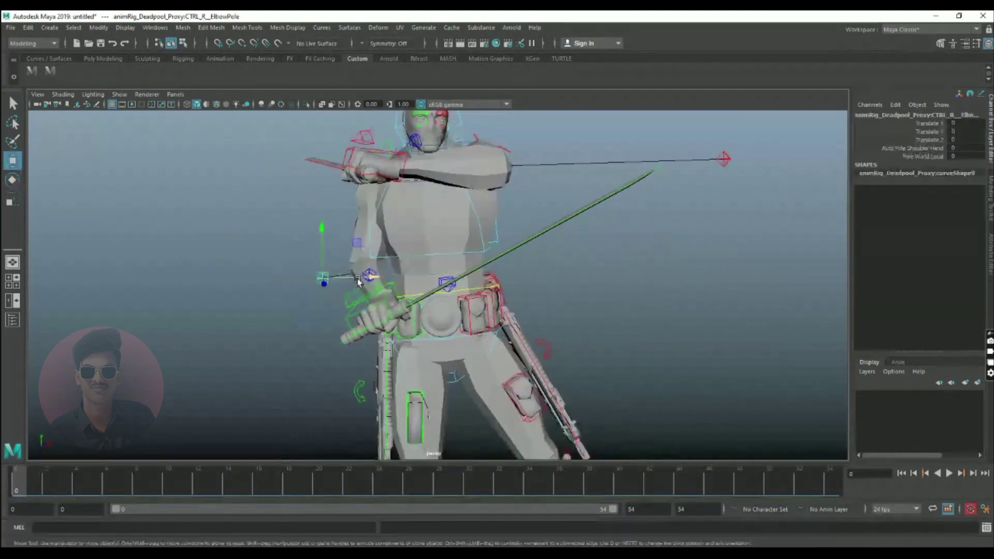
{"action": "left_click_drag", "start_coordinate": [361, 277], "coordinate": [350, 276]}
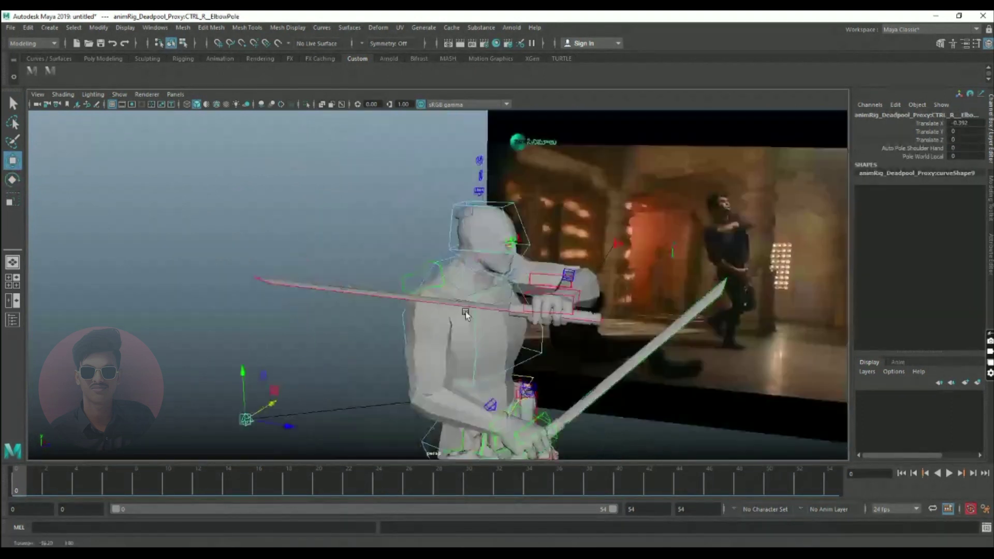
Rotate the right collar control, and rotate the left collar control to about -12.5 in Y and 11.9 in Z
{"action": "left_click", "coordinate": [439, 284]}
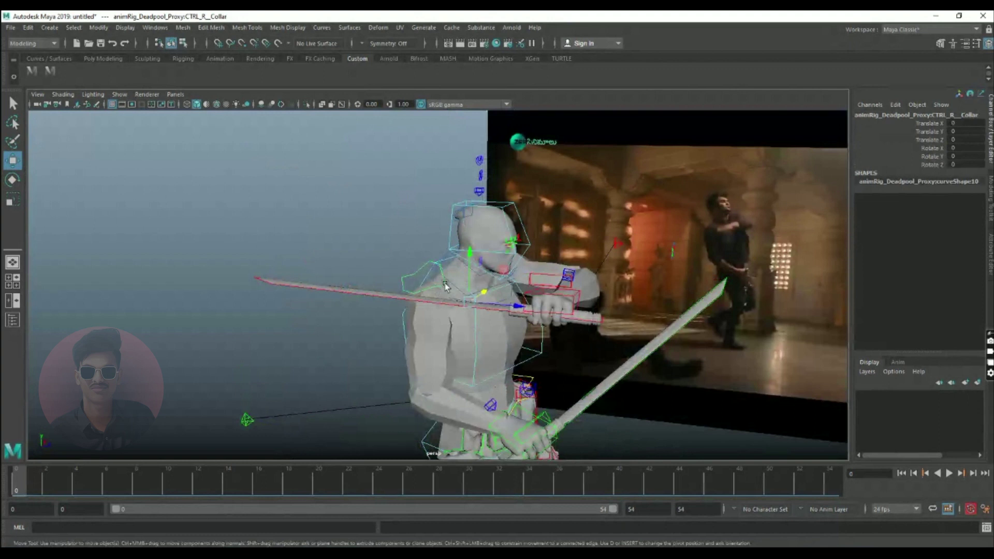
{"action": "key", "text": "e"}
{"action": "left_click_drag", "start_coordinate": [448, 277], "coordinate": [591, 323]}
{"action": "left_click", "coordinate": [475, 259]}
{"action": "key", "text": "w"}
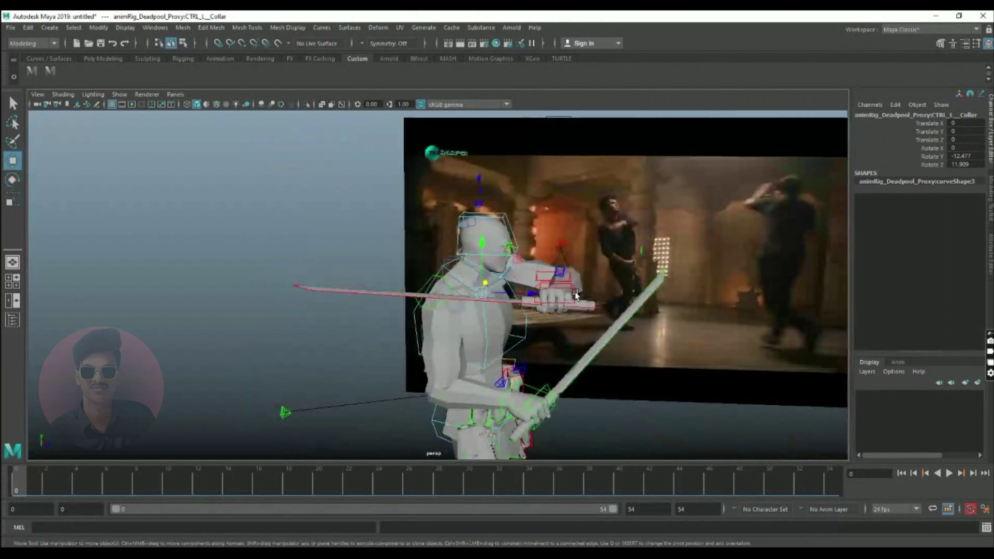
Rotate the left hand control to about 185, 4, -168
{"action": "left_click", "coordinate": [577, 294]}
{"action": "key", "text": "e"}
{"action": "left_click_drag", "start_coordinate": [577, 294], "coordinate": [548, 273]}
{"action": "left_click_drag", "start_coordinate": [548, 278], "coordinate": [428, 289]}
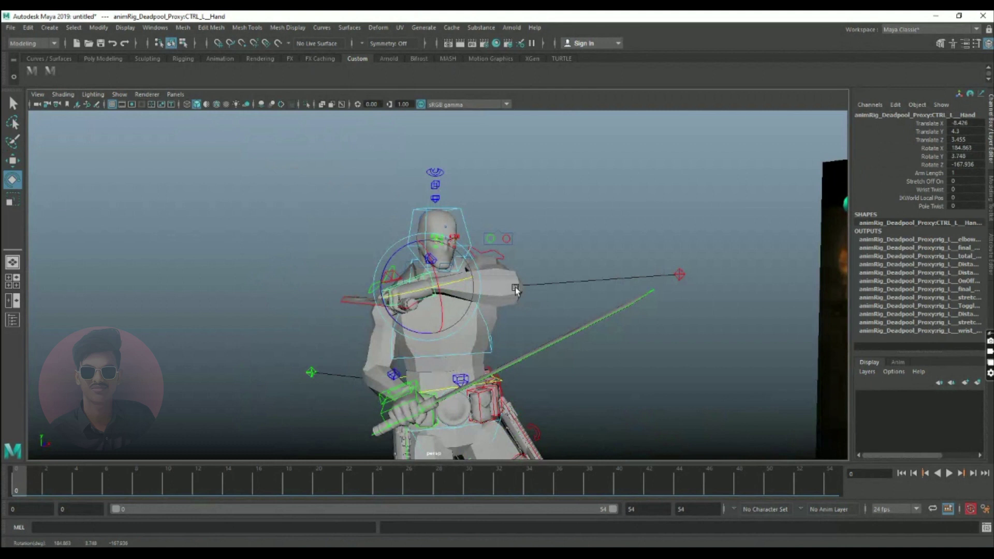
Raise the left elbow pole control to about 5.5 in Y and fine-tune the left hand control's placement
{"action": "left_click", "coordinate": [675, 275]}
{"action": "key", "text": "w"}
{"action": "left_click_drag", "start_coordinate": [680, 234], "coordinate": [677, 212]}
{"action": "scroll", "coordinate": [486, 311], "scroll_direction": "up", "scroll_amount": 3}
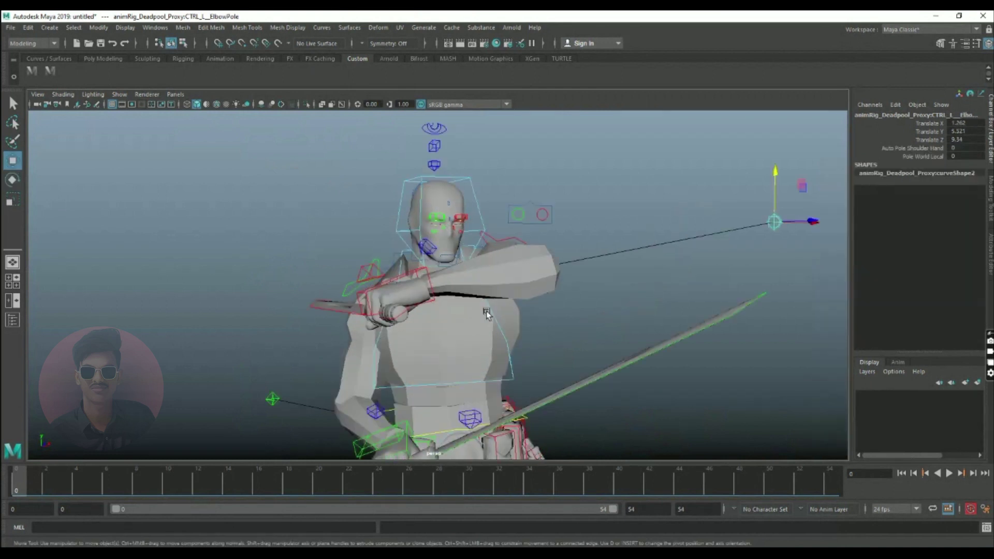
{"action": "left_click_drag", "start_coordinate": [486, 312], "coordinate": [562, 317], "text": "alt"}
{"action": "left_click", "coordinate": [607, 305]}
{"action": "left_click_drag", "start_coordinate": [597, 282], "coordinate": [517, 233]}
Tilt the head control to about -3.9 in X
{"action": "left_click", "coordinate": [488, 227]}
{"action": "key", "text": "e"}
{"action": "middle_click_drag", "start_coordinate": [549, 306], "coordinate": [549, 235], "text": "alt"}
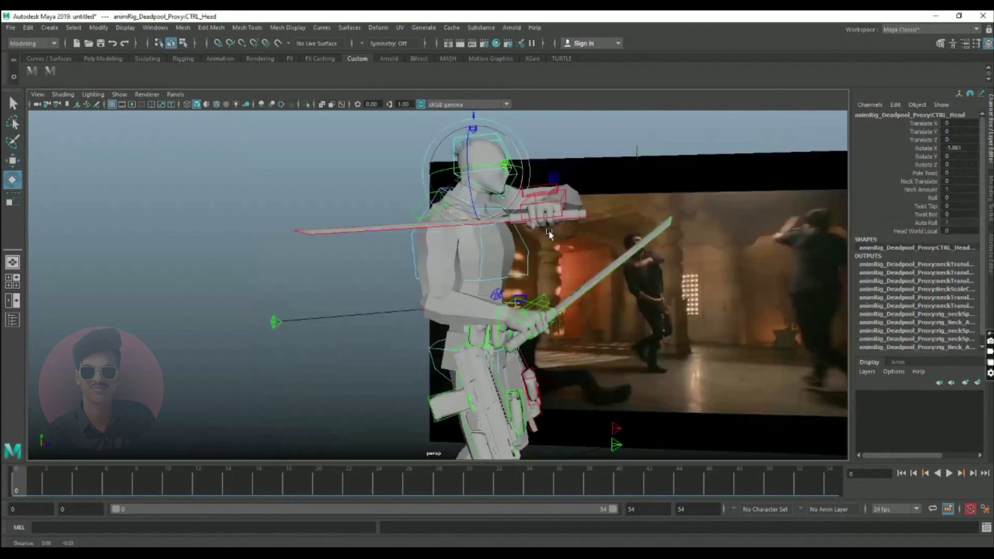
Rotate the chest control to about 7.2, -22.1, 2.9
{"action": "left_click_drag", "start_coordinate": [549, 235], "coordinate": [506, 309], "text": "alt"}
{"action": "left_click", "coordinate": [444, 269]}
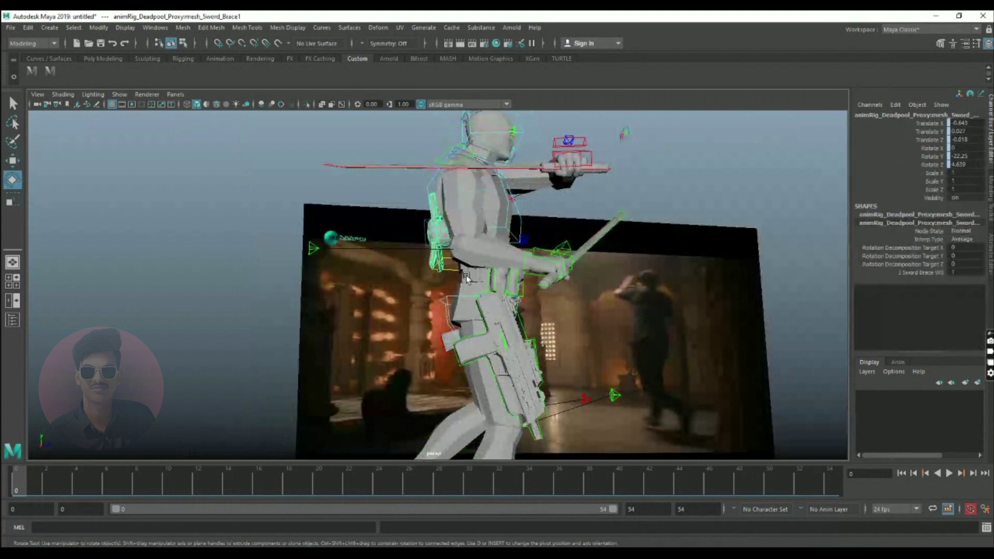
{"action": "left_click", "coordinate": [502, 309]}
{"action": "left_click_drag", "start_coordinate": [503, 309], "coordinate": [524, 284], "text": "alt"}
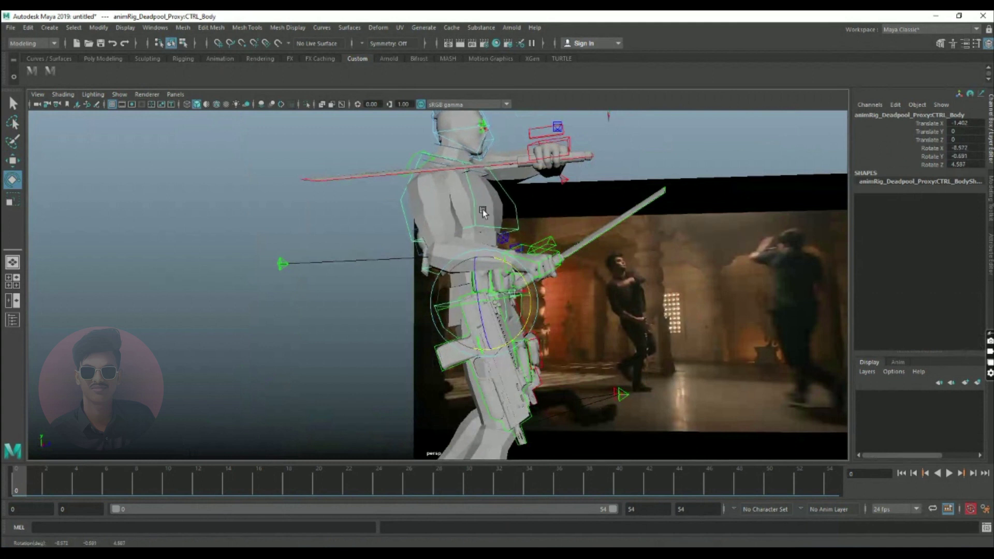
{"action": "left_click", "coordinate": [473, 196]}
{"action": "left_click_drag", "start_coordinate": [500, 203], "coordinate": [505, 207]}
{"action": "scroll", "coordinate": [543, 276], "scroll_direction": "down", "scroll_amount": 1}
{"action": "left_click_drag", "start_coordinate": [543, 276], "coordinate": [510, 289], "text": "alt"}
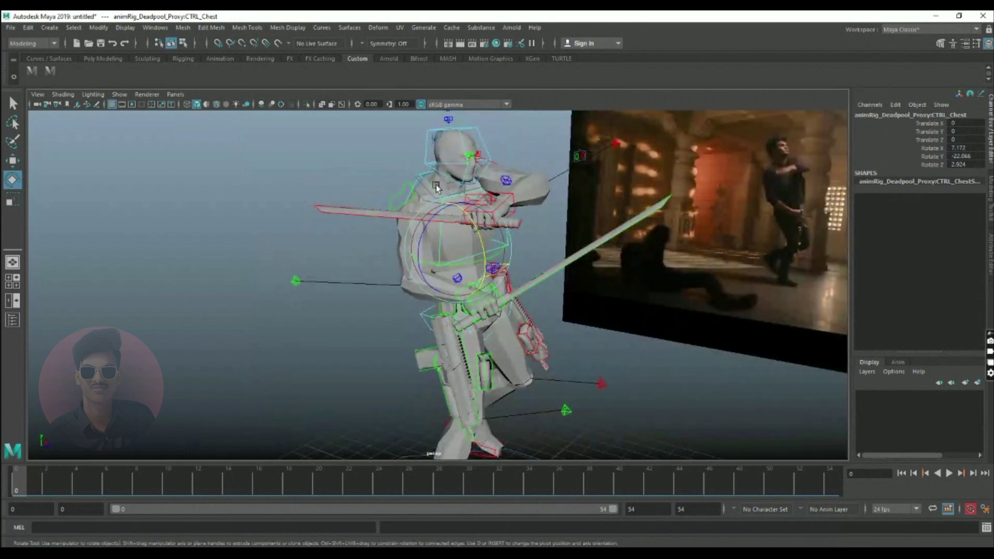
{"action": "scroll", "coordinate": [436, 184], "scroll_direction": "up", "scroll_amount": 1}
{"action": "scroll", "coordinate": [442, 248], "scroll_direction": "up", "scroll_amount": 1}
{"action": "scroll", "coordinate": [441, 248], "scroll_direction": "down", "scroll_amount": 2}
{"action": "left_click_drag", "start_coordinate": [441, 249], "coordinate": [463, 281], "text": "alt"}
Rotate the right hand control to about -10.9, 69.9, 16.1 and move it to about 1.0 in Z
{"action": "left_click", "coordinate": [519, 293]}
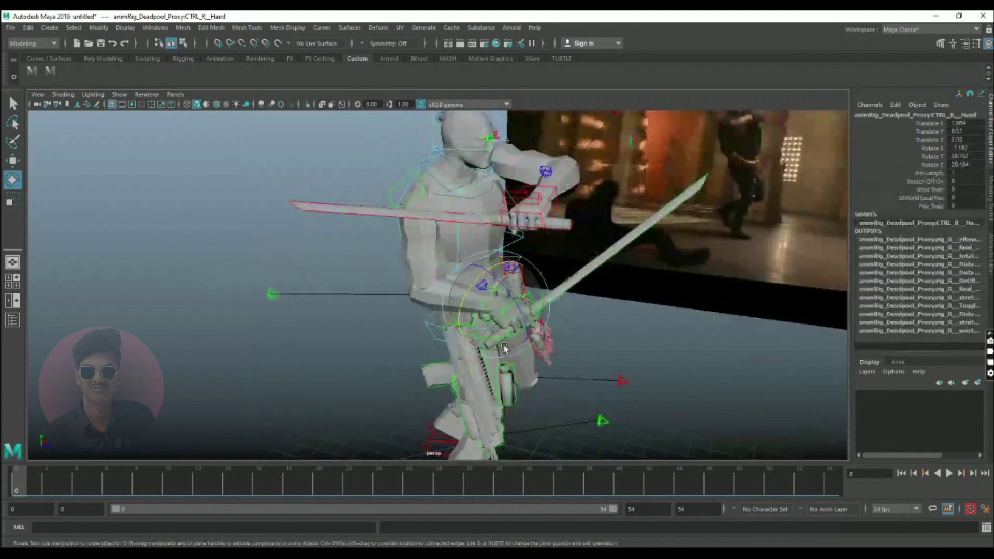
{"action": "left_click_drag", "start_coordinate": [485, 344], "coordinate": [494, 340]}
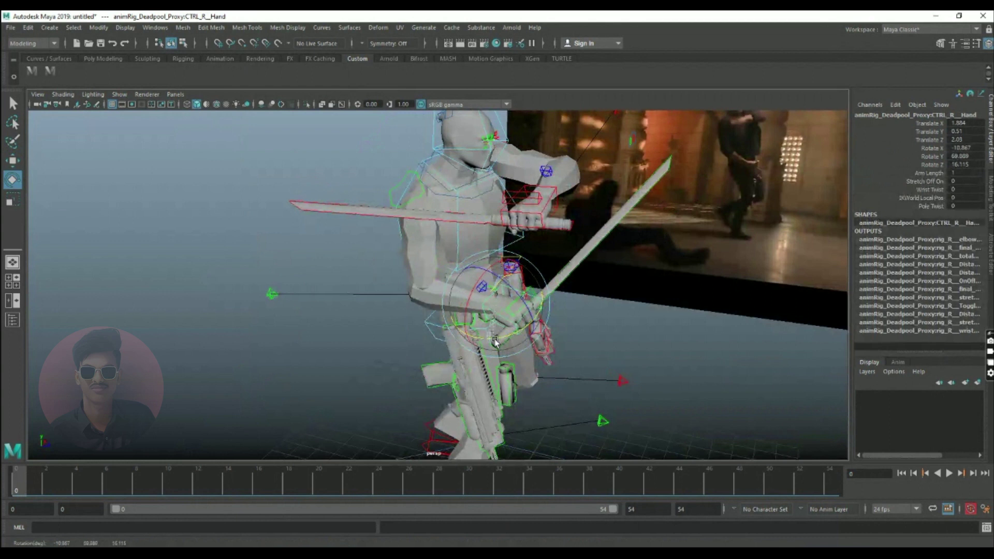
{"action": "key", "text": "w"}
{"action": "left_click_drag", "start_coordinate": [544, 312], "coordinate": [524, 309]}
Adjust the left foot control's position to about -1.0, 1.4, -3.1
{"action": "scroll", "coordinate": [566, 273], "scroll_direction": "down", "scroll_amount": 3}
{"action": "left_click_drag", "start_coordinate": [565, 273], "coordinate": [517, 332], "text": "alt"}
{"action": "left_click", "coordinate": [486, 352]}
{"action": "key", "text": "r"}
{"action": "key", "text": "e"}
{"action": "key", "text": "w"}
{"action": "middle_click_drag", "start_coordinate": [516, 333], "coordinate": [519, 333]}
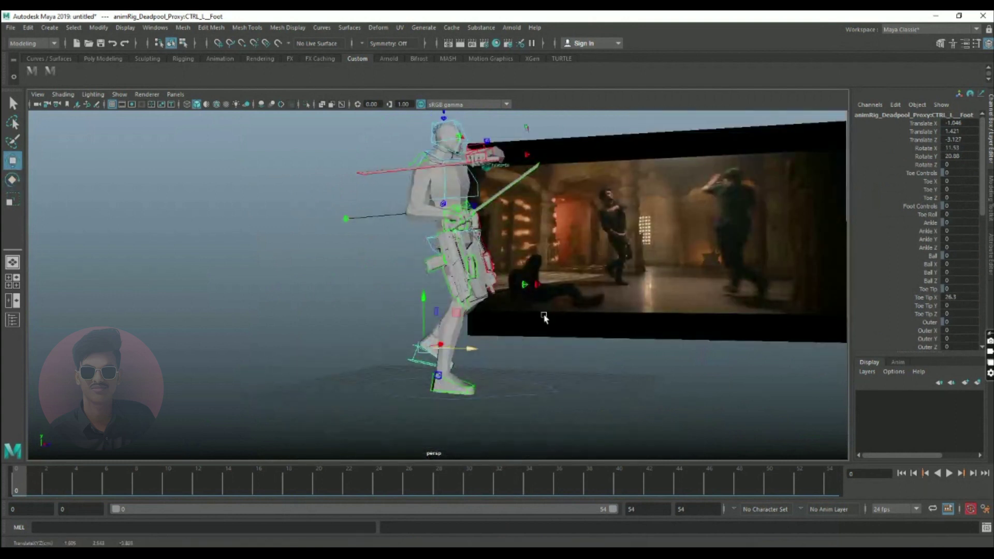
Rotate the right hand control to about -49.2, 85.1, -22.8 and shift it to about 0.03 in Y and 1.3 in Z
{"action": "scroll", "coordinate": [539, 320], "scroll_direction": "up", "scroll_amount": 2}
{"action": "left_click_drag", "start_coordinate": [538, 318], "coordinate": [468, 343], "text": "alt"}
{"action": "right_click_drag", "start_coordinate": [468, 342], "coordinate": [488, 337], "text": "alt"}
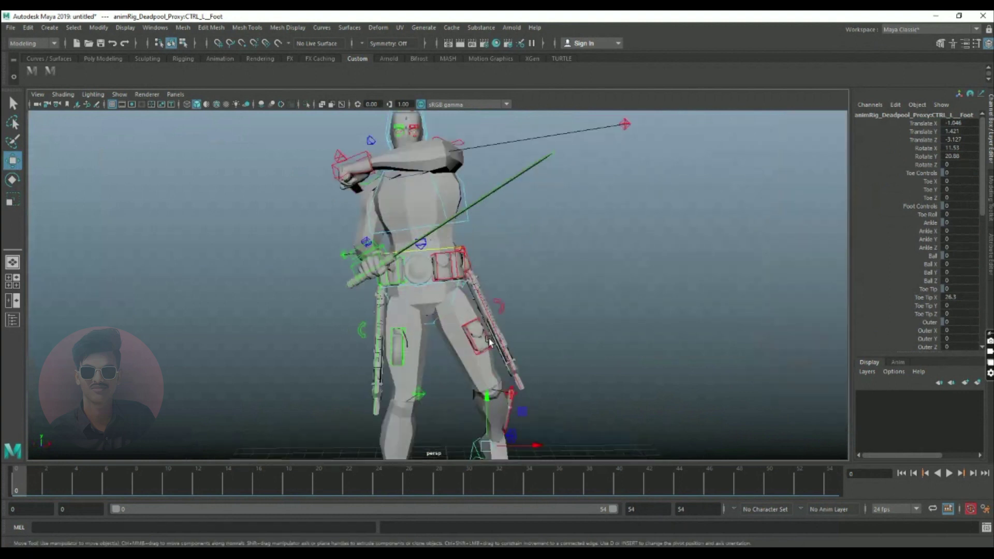
{"action": "middle_click_drag", "start_coordinate": [411, 270], "coordinate": [430, 328], "text": "alt"}
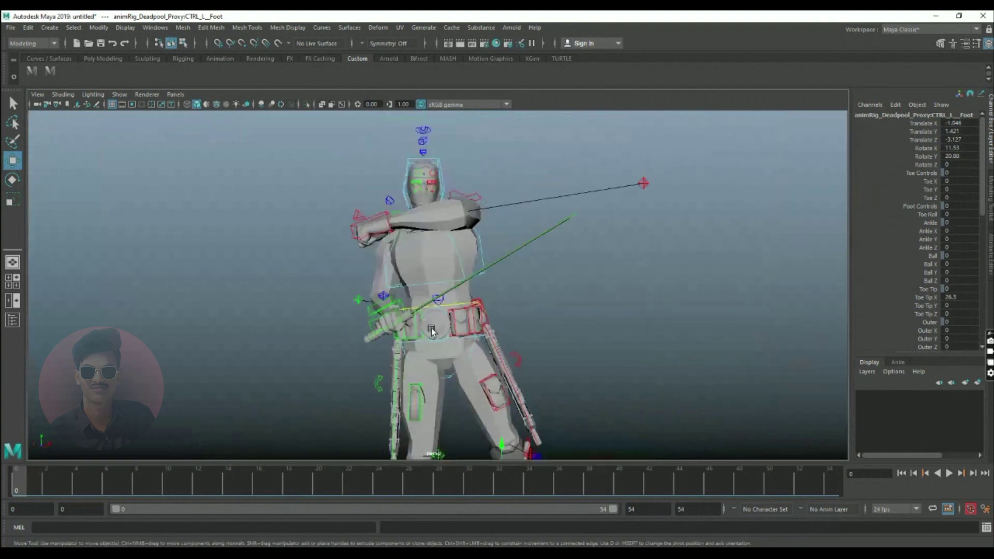
{"action": "left_click", "coordinate": [399, 304]}
{"action": "key", "text": "r"}
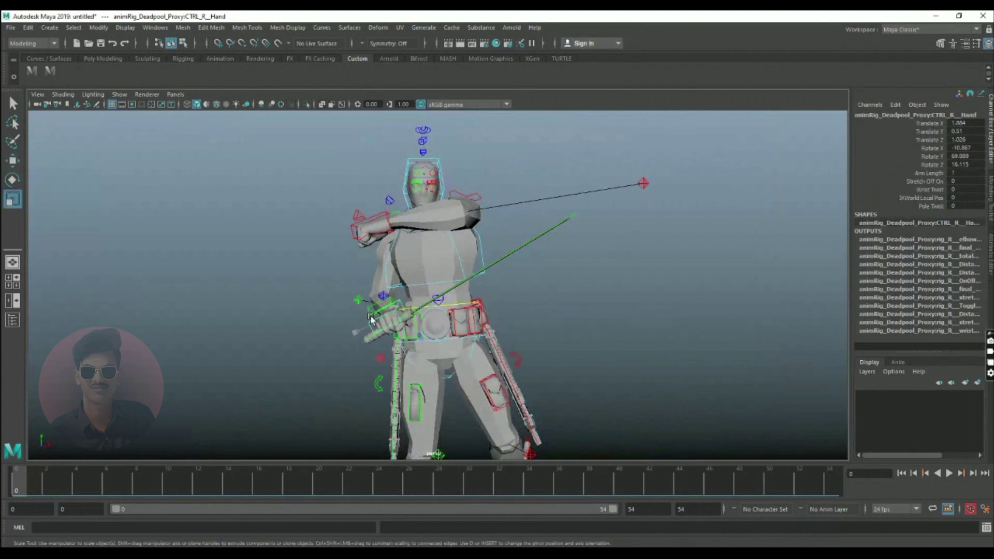
{"action": "left_click", "coordinate": [370, 322]}
{"action": "left_click", "coordinate": [371, 322]}
{"action": "key", "text": "e"}
{"action": "left_click_drag", "start_coordinate": [391, 324], "coordinate": [399, 319]}
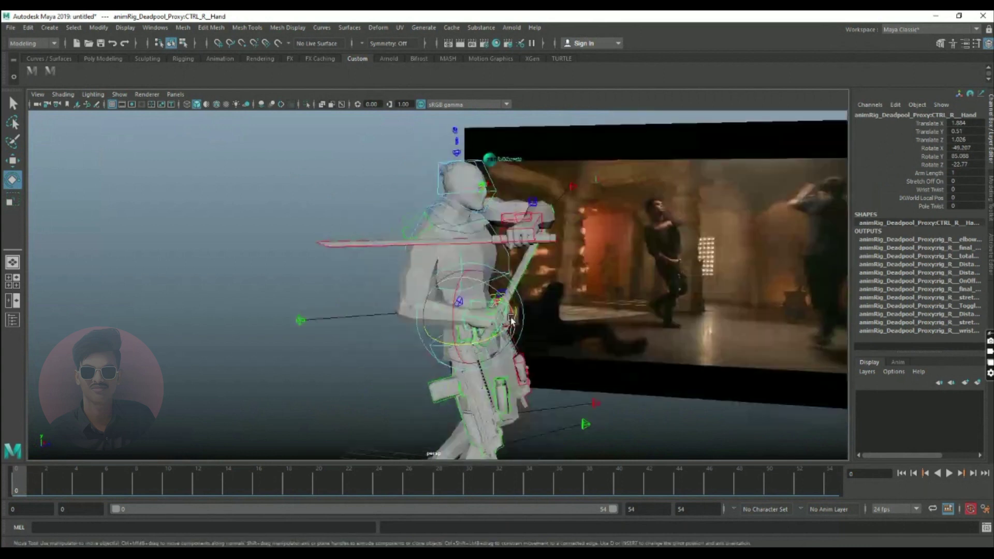
{"action": "key", "text": "w"}
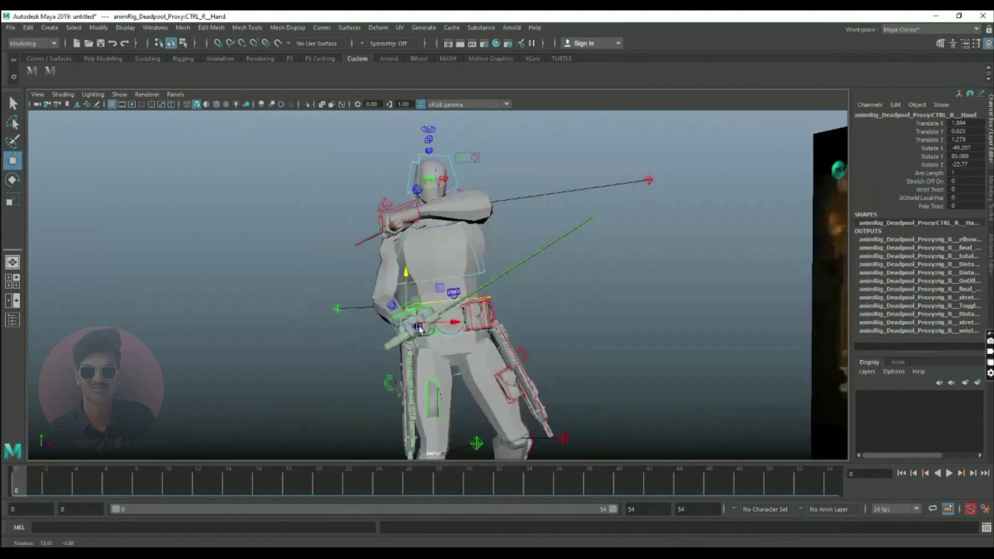
{"action": "mouse_move", "coordinate": [418, 326]}
{"action": "left_mouse_down", "text": "alt"}
{"action": "mouse_move", "coordinate": [409, 323]}
{"action": "mouse_move", "coordinate": [416, 329]}
{"action": "left_mouse_up", "text": "alt"}
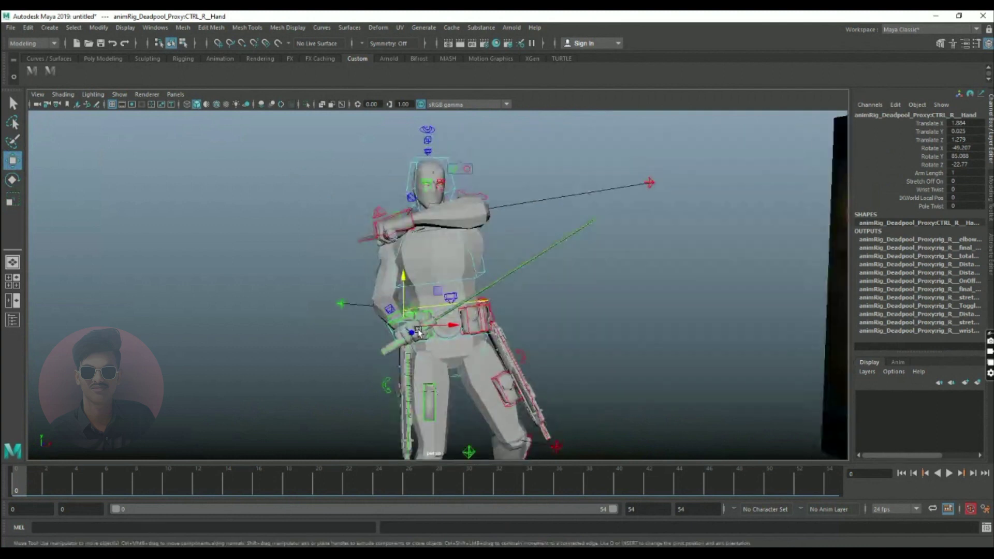
Twist the chest control further, to about 7.0 in X and -26.2 in Y
{"action": "left_click", "coordinate": [473, 260]}
{"action": "key", "text": "e"}
{"action": "left_click_drag", "start_coordinate": [438, 283], "coordinate": [644, 295]}
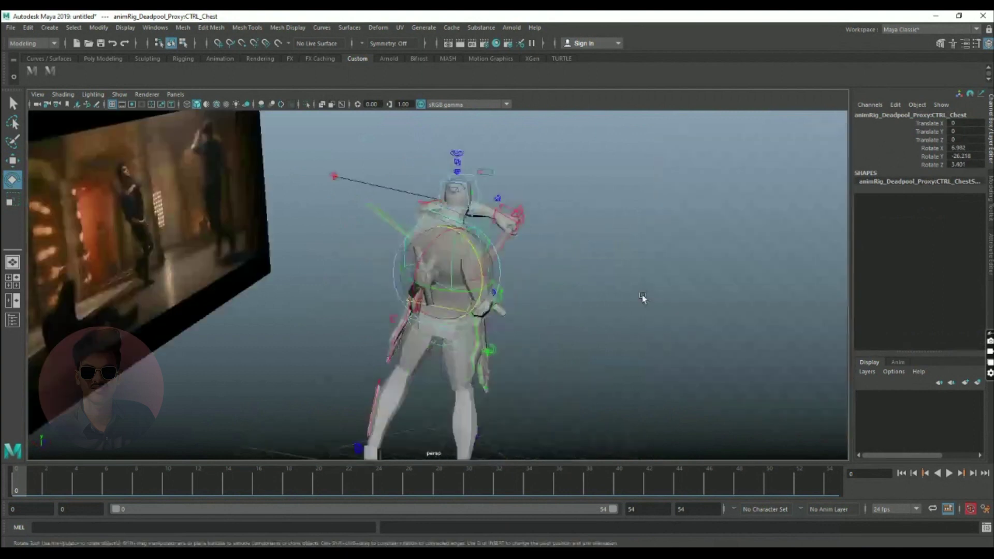
Move the left hand control to about -9.0, 4.3, 5.5
{"action": "left_click", "coordinate": [501, 215]}
{"action": "key", "text": "w"}
{"action": "left_click_drag", "start_coordinate": [475, 217], "coordinate": [515, 333]}
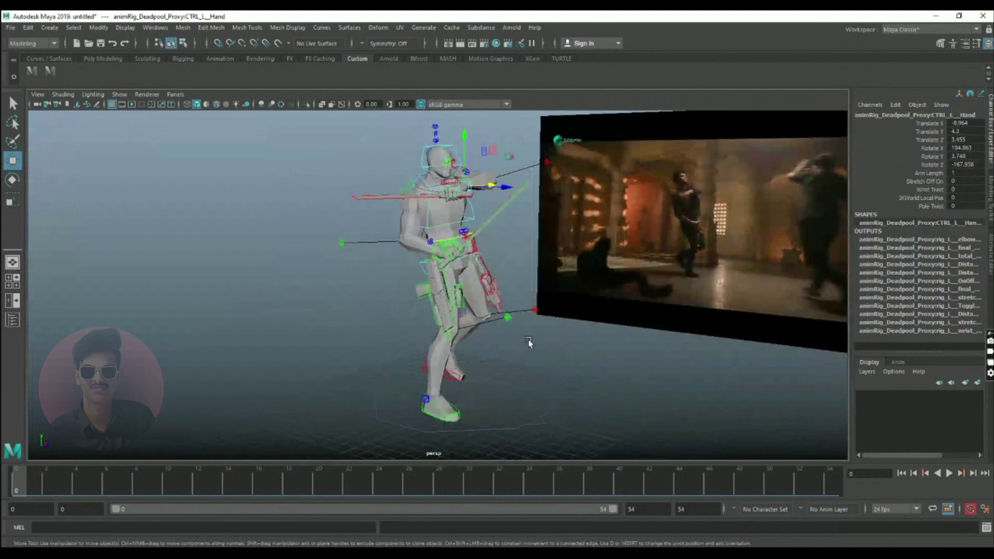
Select all the rig controls and set a key on them at frame 0
{"action": "left_click", "coordinate": [51, 72]}
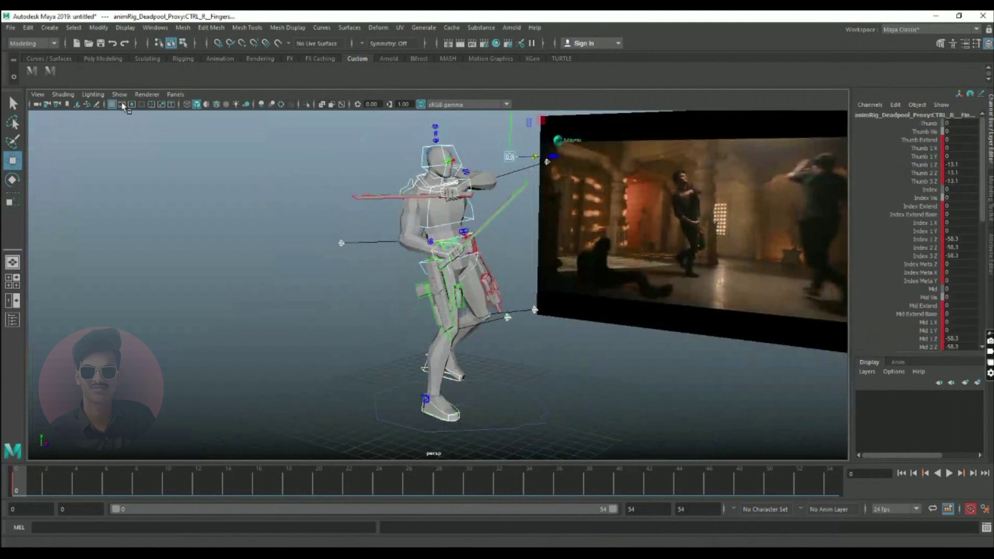
{"action": "key", "text": "s"}
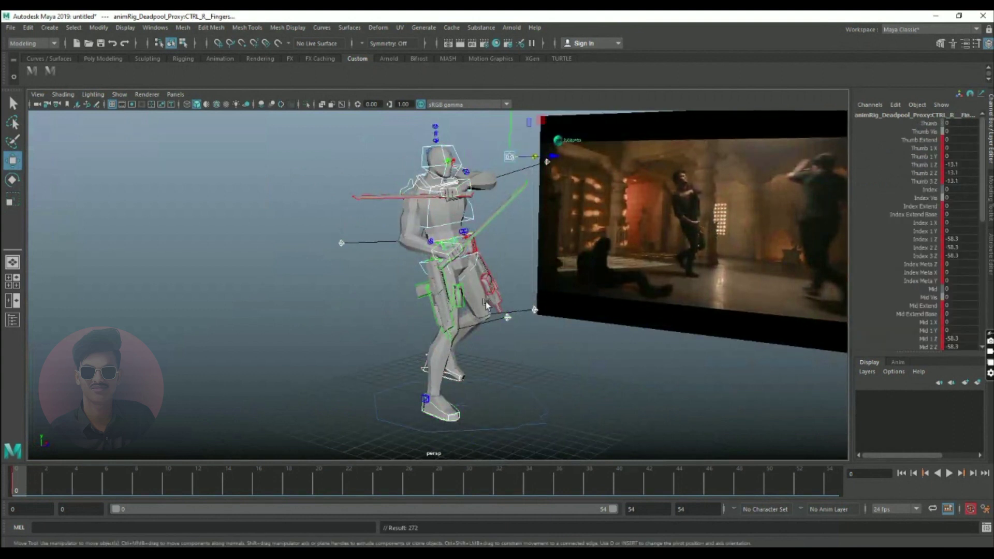
Go to frame 8 and compare the rig's pose with the reference shot from several angles
{"action": "left_click_drag", "start_coordinate": [23, 485], "coordinate": [136, 493]}
{"action": "scroll", "coordinate": [422, 292], "scroll_direction": "up", "scroll_amount": 2}
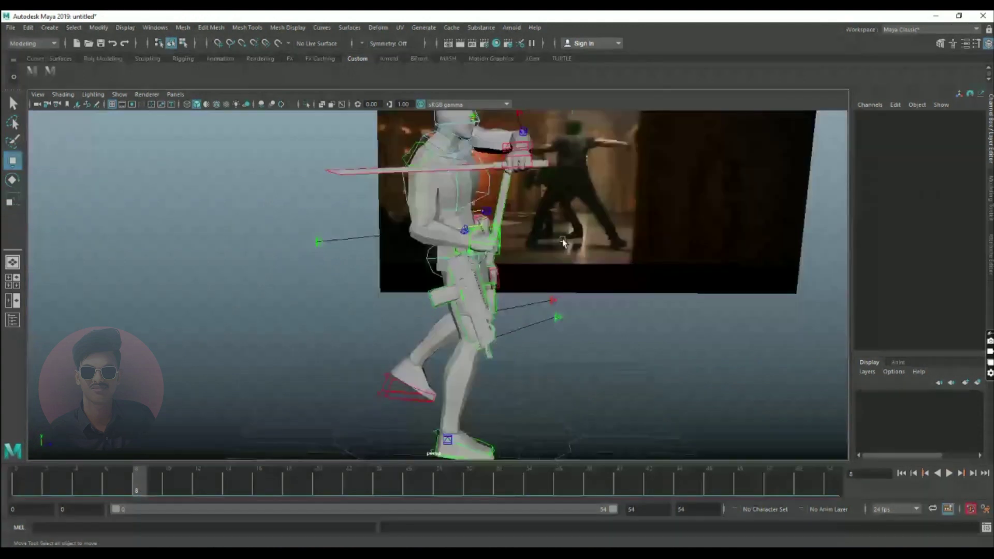
{"action": "scroll", "coordinate": [563, 246], "scroll_direction": "down", "scroll_amount": 2}
{"action": "left_click_drag", "start_coordinate": [564, 252], "coordinate": [576, 251], "text": "alt"}
{"action": "scroll", "coordinate": [567, 299], "scroll_direction": "up", "scroll_amount": 3}
{"action": "left_click_drag", "start_coordinate": [568, 300], "coordinate": [547, 314], "text": "alt"}
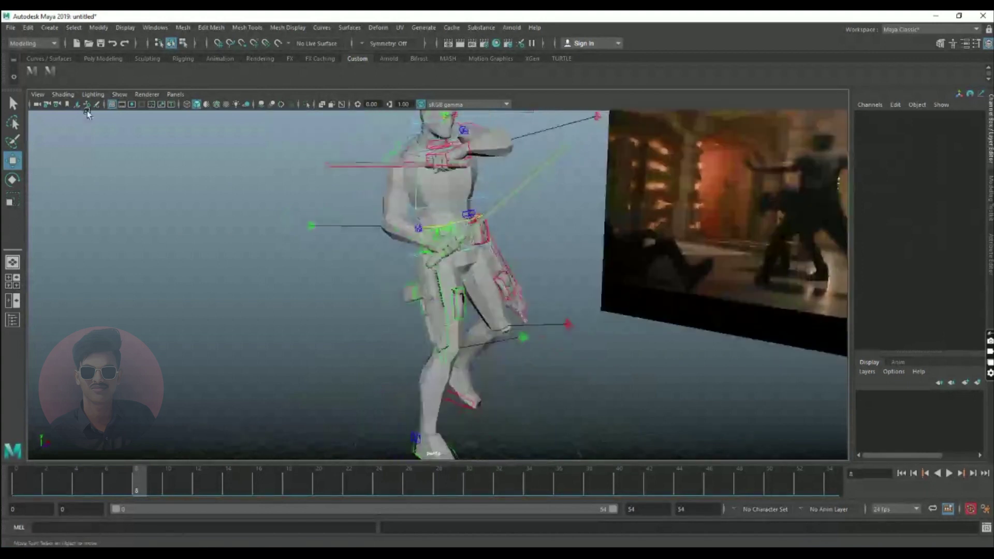
Select all the rig controls again, return to frame 0 and set a key there
{"action": "left_click", "coordinate": [50, 74]}
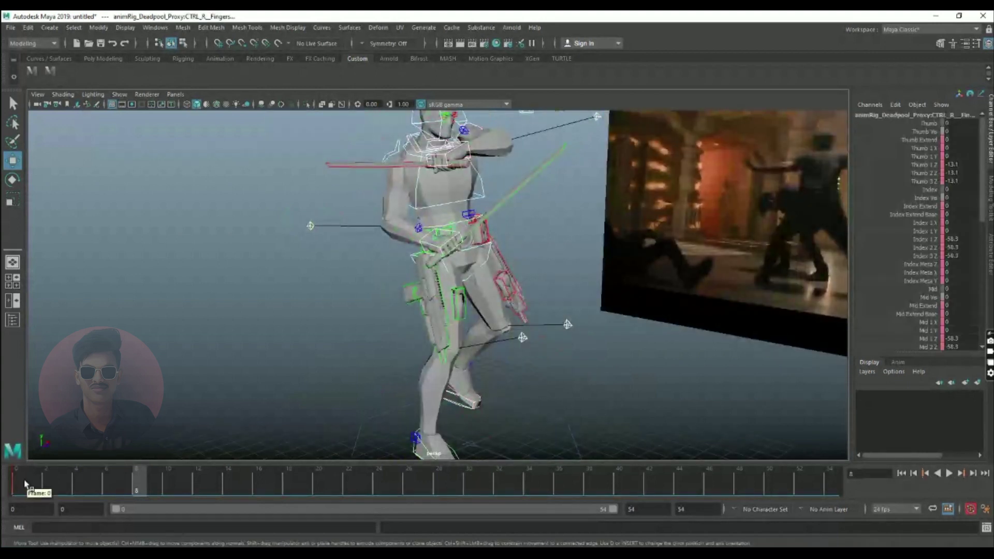
{"action": "left_click", "coordinate": [24, 482]}
{"action": "scroll", "coordinate": [482, 306], "scroll_direction": "down", "scroll_amount": 3}
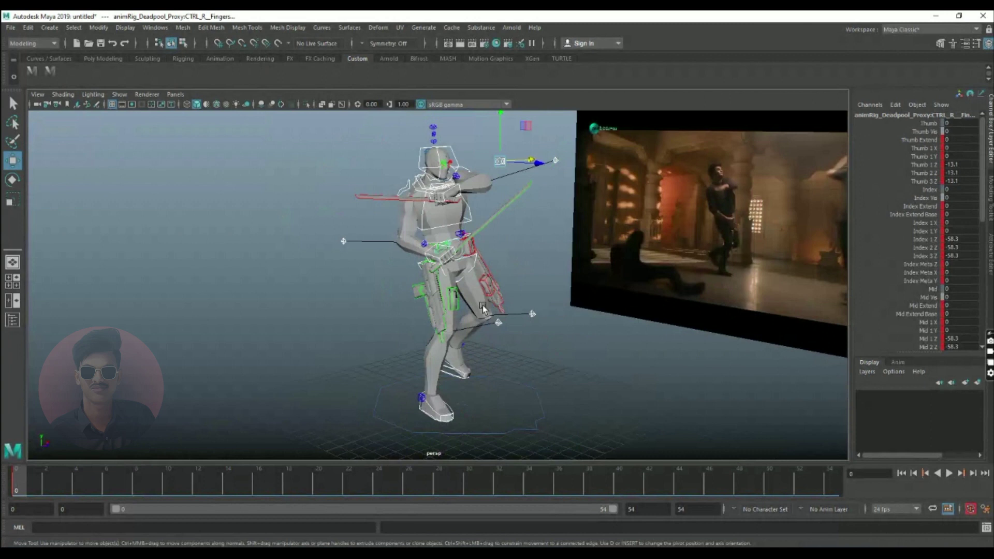
{"action": "key", "text": "s"}
Play back the timeline to study the motion in the reference shot
{"action": "key", "text": "alt+v"}
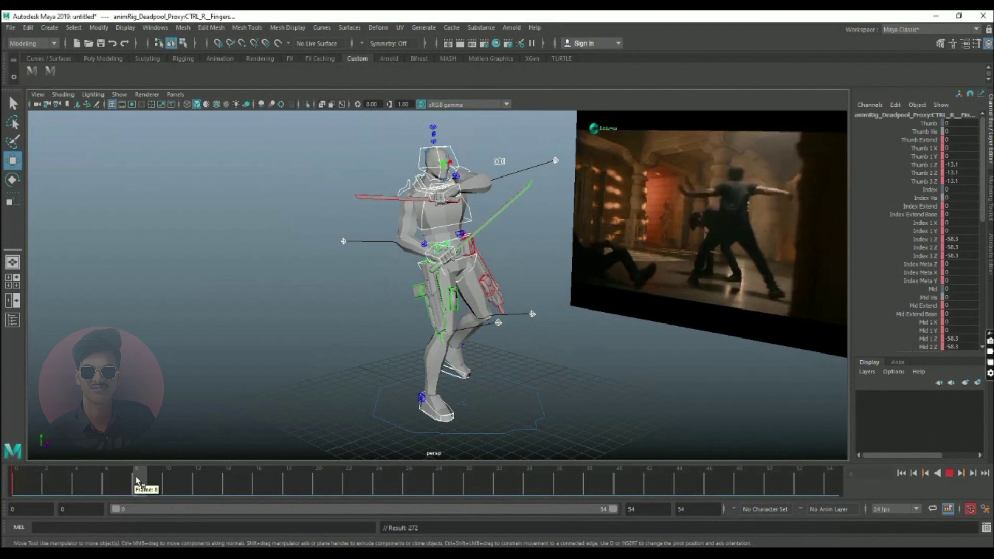
{"action": "key", "text": "alt+v"}
{"action": "left_click_drag", "start_coordinate": [381, 425], "coordinate": [447, 377], "text": "alt"}
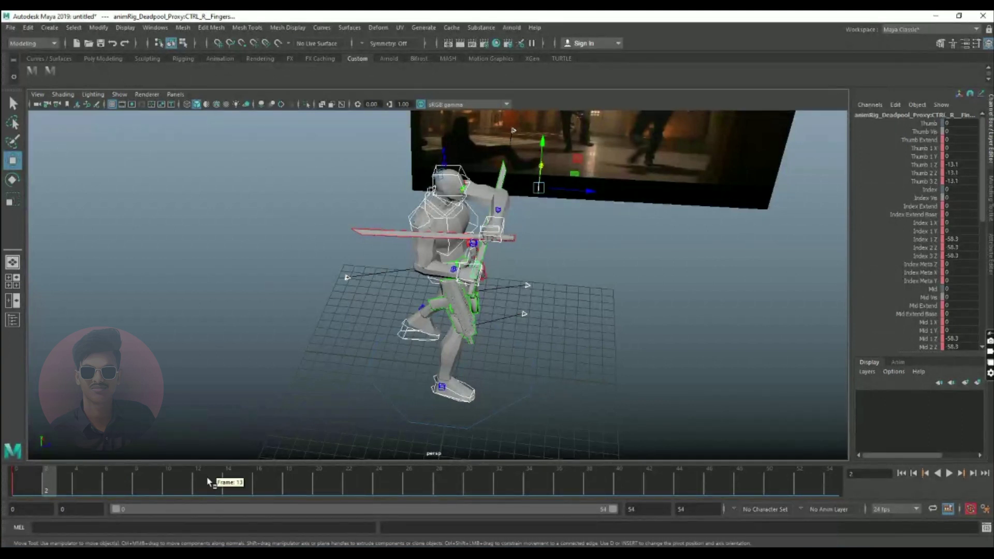
At frame 8, move the body, left foot and both hand controls forward together, bringing the left hand to about -10.5 in X and 8.5 in Z
{"action": "left_click", "coordinate": [136, 482]}
{"action": "left_click_drag", "start_coordinate": [481, 302], "coordinate": [452, 282], "text": "alt"}
{"action": "left_click", "coordinate": [508, 275]}
{"action": "left_click", "coordinate": [436, 236]}
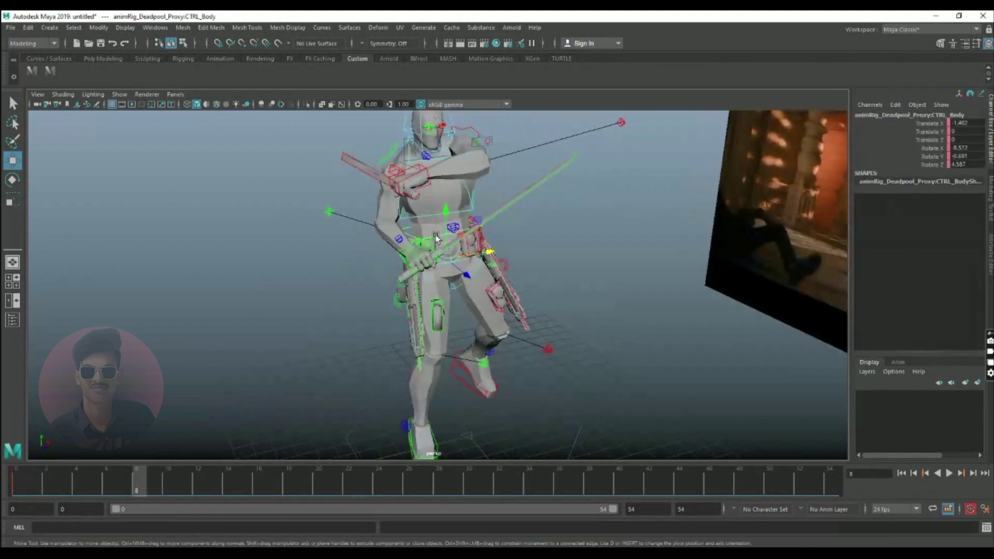
{"action": "left_click", "coordinate": [468, 373]}
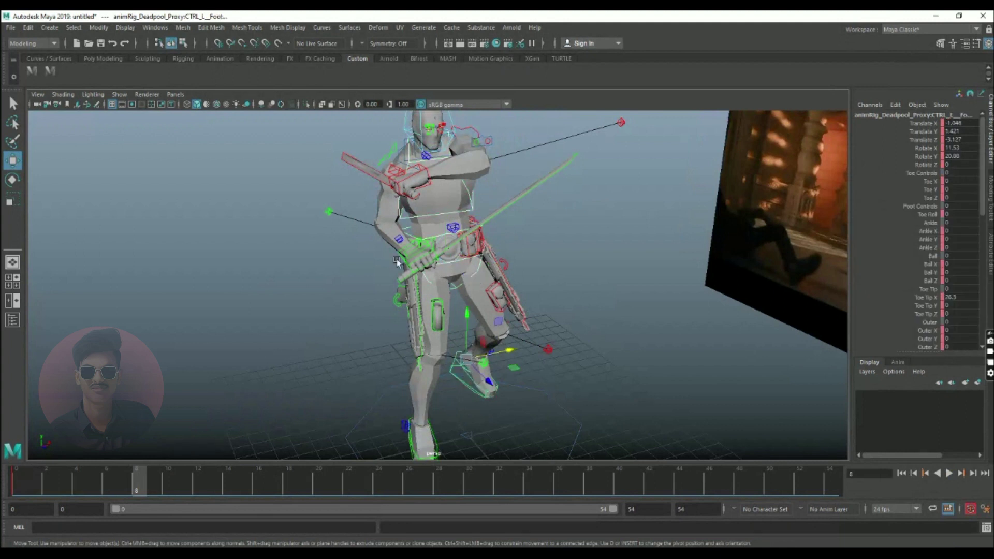
{"action": "left_click", "coordinate": [412, 238]}
{"action": "left_click", "coordinate": [426, 179], "text": "shift"}
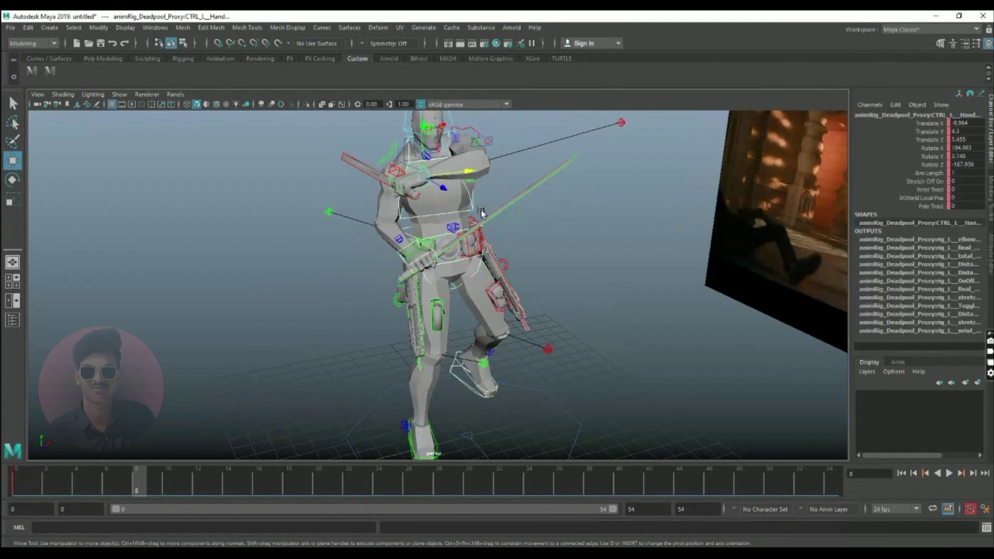
{"action": "left_click_drag", "start_coordinate": [481, 210], "coordinate": [538, 286], "text": "alt"}
{"action": "left_click_drag", "start_coordinate": [524, 233], "coordinate": [588, 273]}
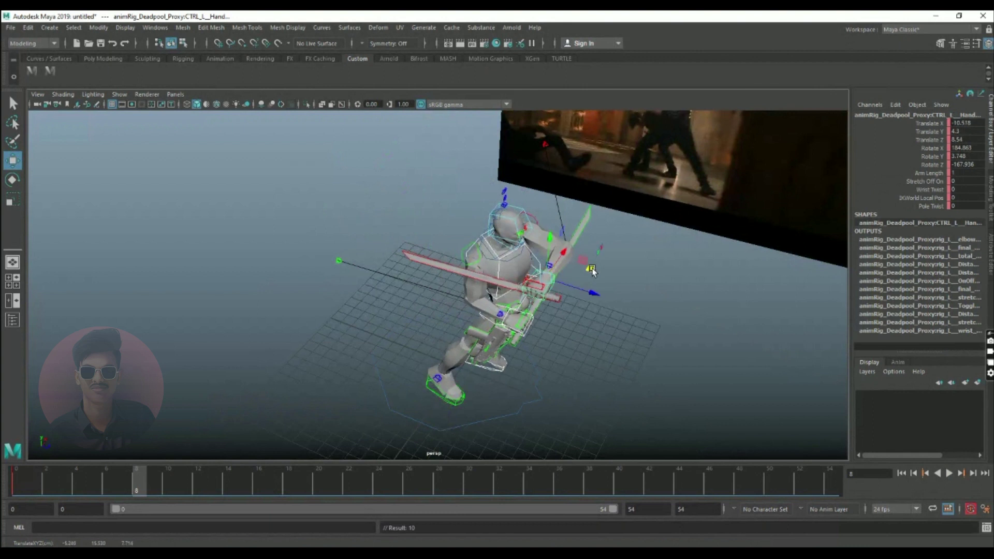
Lower the selected body, foot and hand controls together until the left hand is at about 3.1 in Y
{"action": "left_click_drag", "start_coordinate": [549, 318], "coordinate": [468, 409], "text": "alt"}
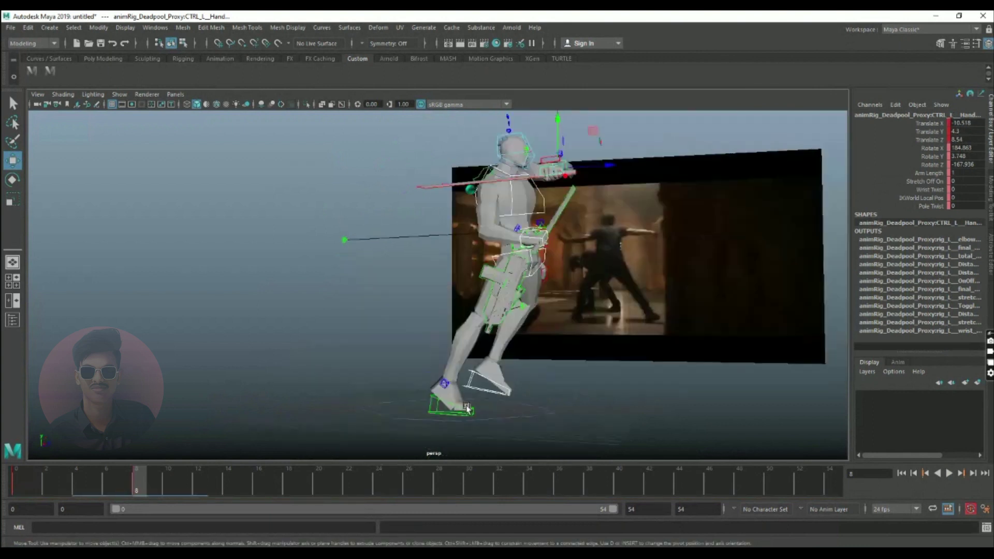
{"action": "scroll", "coordinate": [552, 366], "scroll_direction": "up", "scroll_amount": 2}
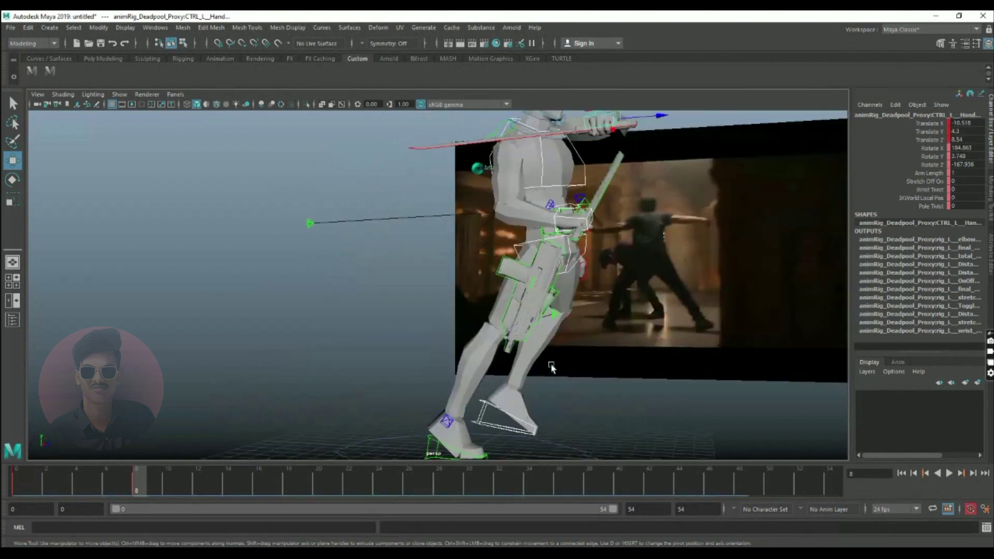
{"action": "scroll", "coordinate": [551, 366], "scroll_direction": "down", "scroll_amount": 2}
{"action": "middle_click_drag", "start_coordinate": [551, 366], "coordinate": [502, 390], "text": "alt"}
{"action": "left_click_drag", "start_coordinate": [528, 123], "coordinate": [528, 147]}
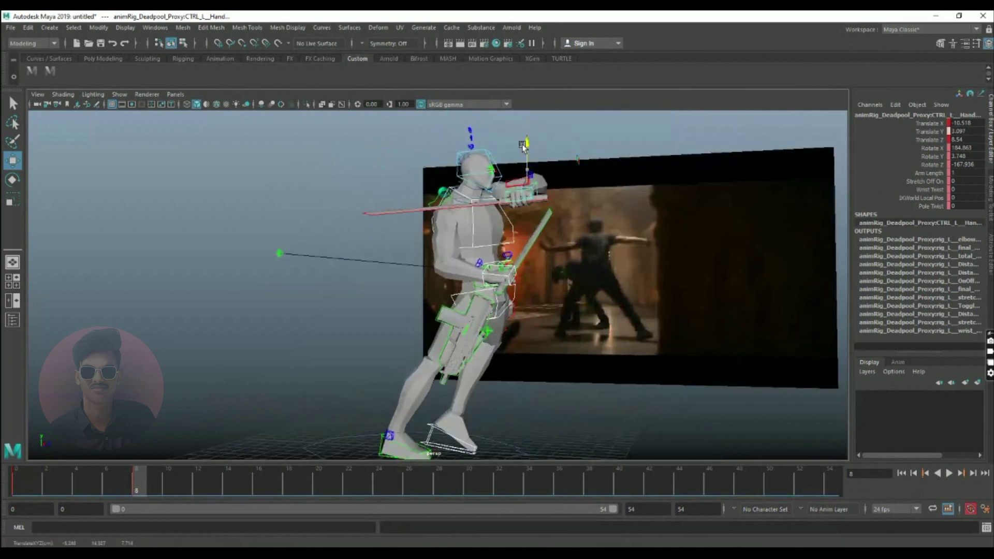
Step the left foot control forward to about -3.2 in X and 7.0 in Z
{"action": "scroll", "coordinate": [479, 247], "scroll_direction": "up", "scroll_amount": 1}
{"action": "middle_click_drag", "start_coordinate": [478, 248], "coordinate": [453, 137], "text": "alt"}
{"action": "left_click_drag", "start_coordinate": [453, 137], "coordinate": [430, 155], "text": "alt"}
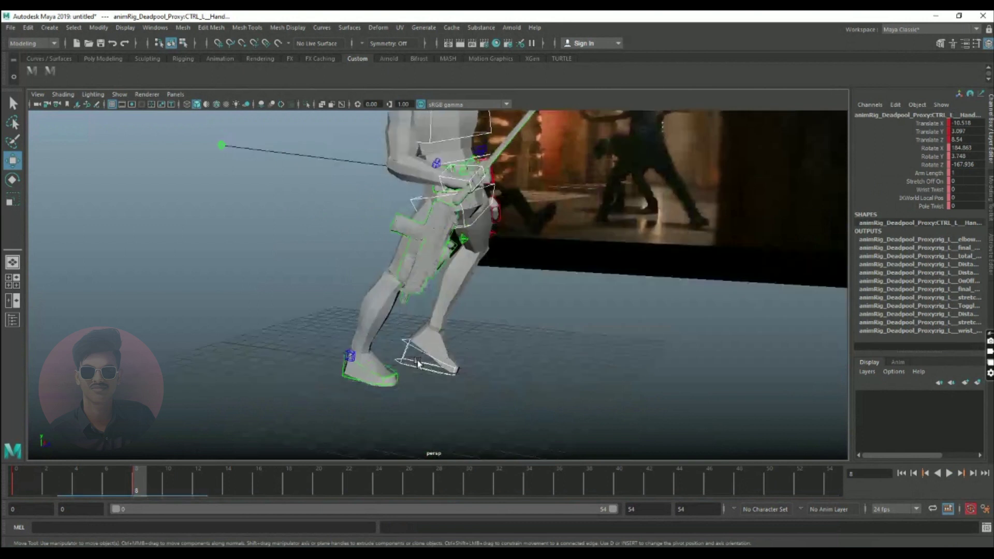
{"action": "left_click", "coordinate": [424, 368]}
{"action": "scroll", "coordinate": [476, 332], "scroll_direction": "down", "scroll_amount": 1}
{"action": "left_click_drag", "start_coordinate": [475, 328], "coordinate": [442, 360], "text": "alt"}
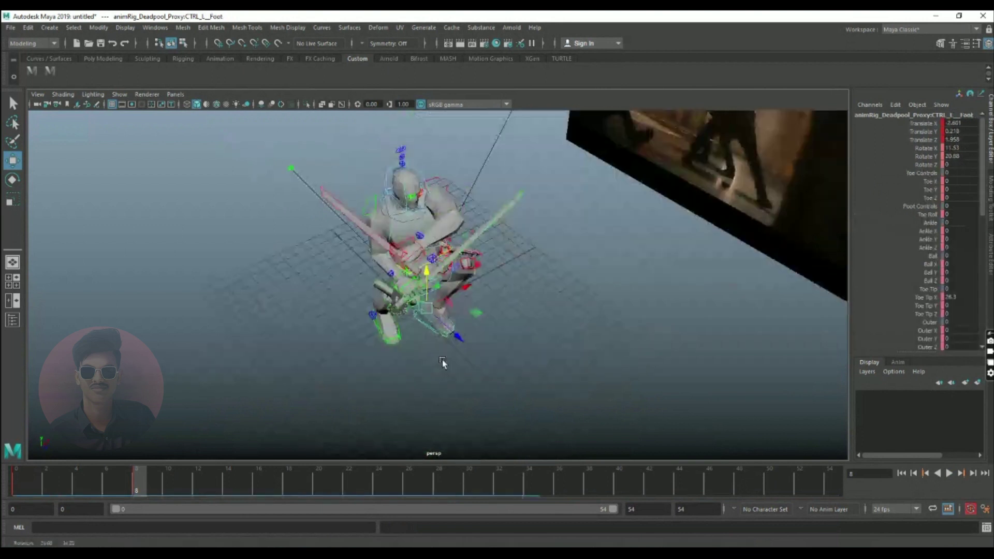
{"action": "left_click_drag", "start_coordinate": [475, 315], "coordinate": [514, 361]}
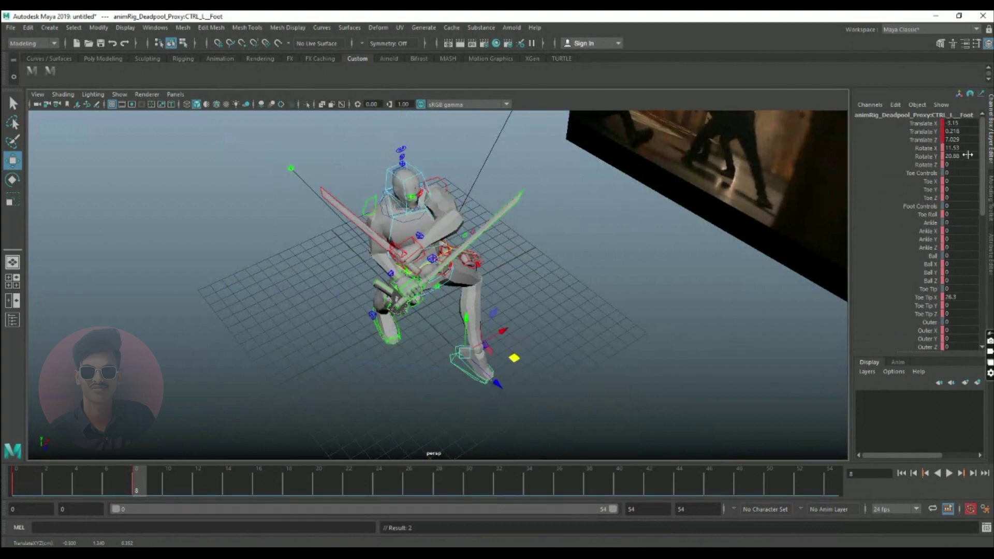
Set the left foot control's Toe Tip X, Rotate X and Rotate Y to 0
{"action": "double_click", "coordinate": [959, 296]}
{"action": "type", "text": "0"}
{"action": "key", "text": "Return"}
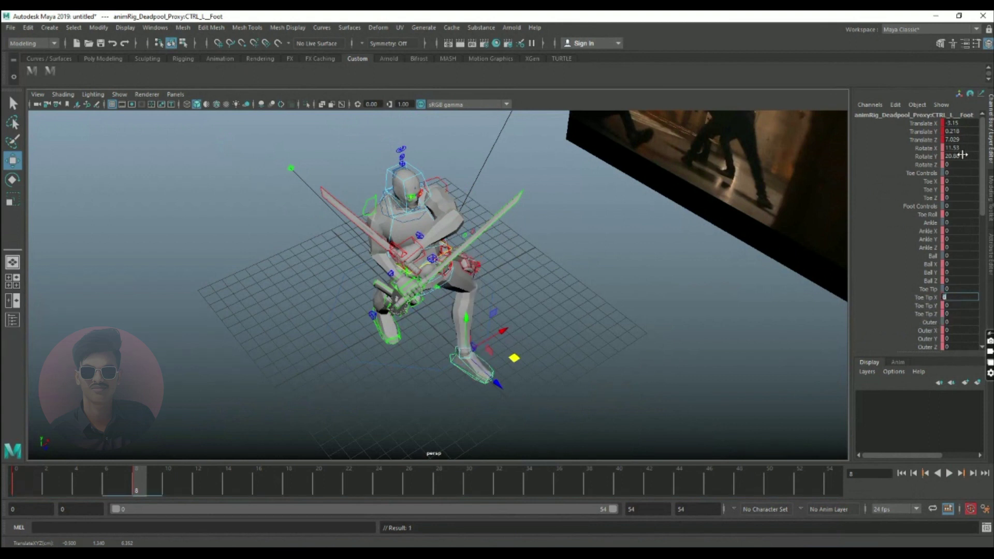
{"action": "scroll", "coordinate": [554, 311], "scroll_direction": "up", "scroll_amount": 3}
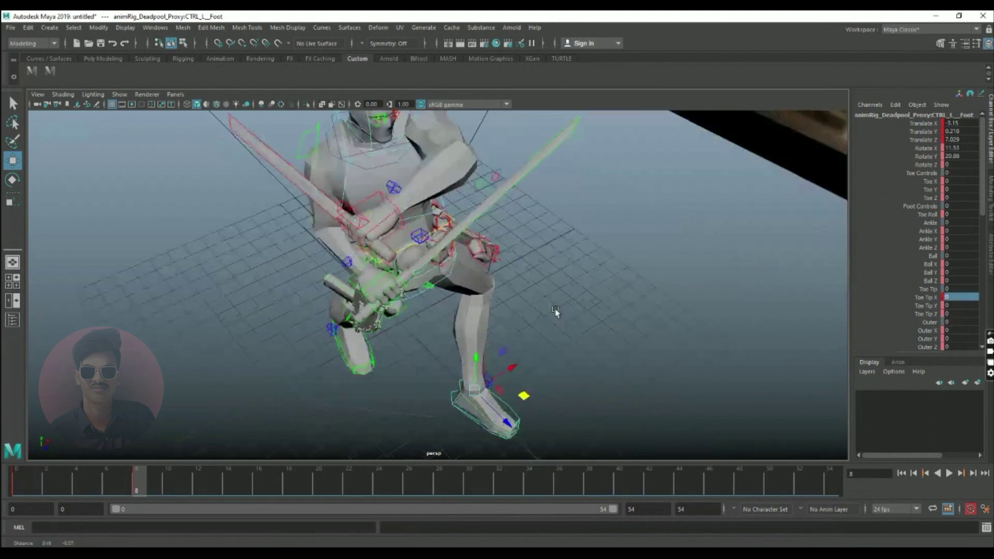
{"action": "middle_click_drag", "start_coordinate": [555, 310], "coordinate": [492, 287], "text": "alt"}
{"action": "left_click_drag", "start_coordinate": [962, 148], "coordinate": [956, 157]}
{"action": "type", "text": "0"}
{"action": "key", "text": "Return"}
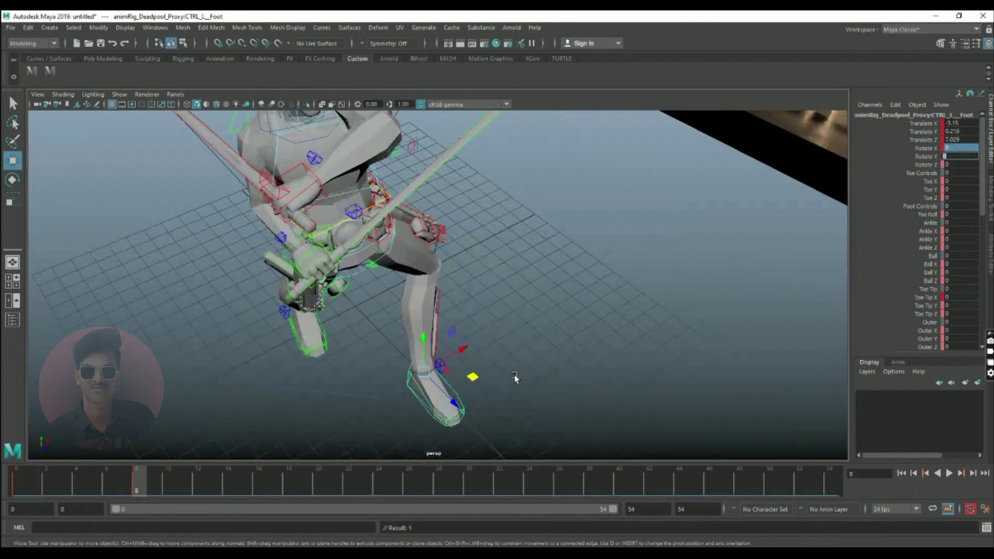
Rotate the left foot control to about -102.6 in Y so the toes turn toward the new facing direction
{"action": "left_click", "coordinate": [508, 346]}
{"action": "left_click_drag", "start_coordinate": [508, 345], "coordinate": [303, 320], "text": "alt"}
{"action": "left_click", "coordinate": [442, 219]}
{"action": "left_click_drag", "start_coordinate": [303, 319], "coordinate": [580, 289], "text": "alt"}
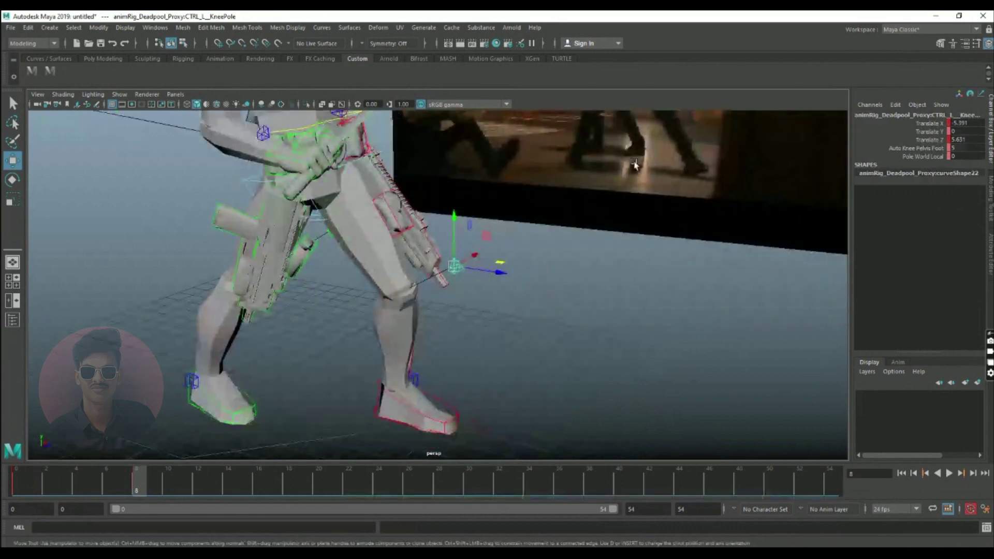
{"action": "left_click", "coordinate": [431, 412]}
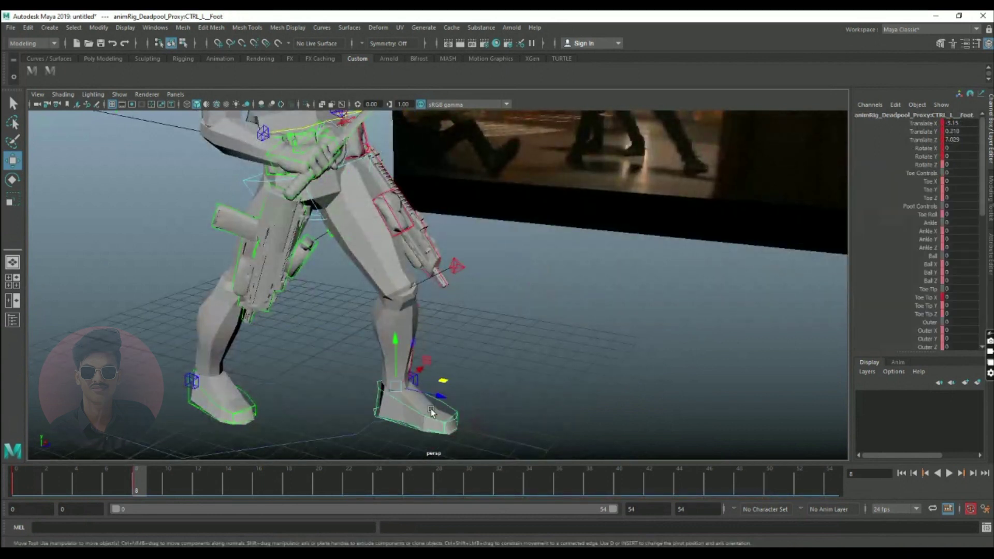
{"action": "key", "text": "e"}
{"action": "left_click_drag", "start_coordinate": [345, 408], "coordinate": [336, 403]}
{"action": "left_click_drag", "start_coordinate": [398, 404], "coordinate": [394, 405]}
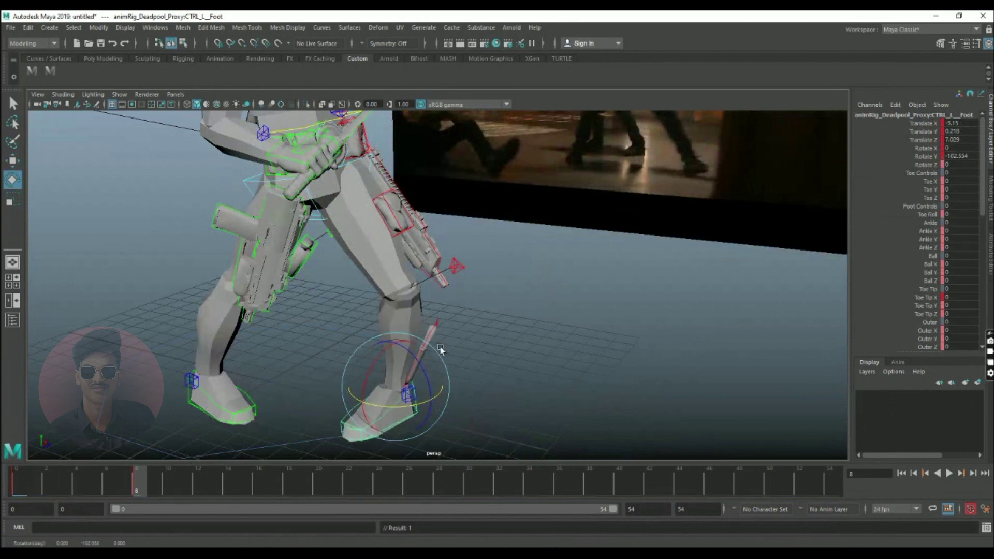
Move the left knee pole control in front of the turned left knee, to about 2.5 in Z
{"action": "left_click", "coordinate": [459, 267]}
{"action": "scroll", "coordinate": [460, 268], "scroll_direction": "down", "scroll_amount": 3}
{"action": "left_click_drag", "start_coordinate": [460, 268], "coordinate": [443, 371], "text": "alt"}
{"action": "key", "text": "w"}
{"action": "left_click_drag", "start_coordinate": [405, 337], "coordinate": [466, 207], "text": "alt"}
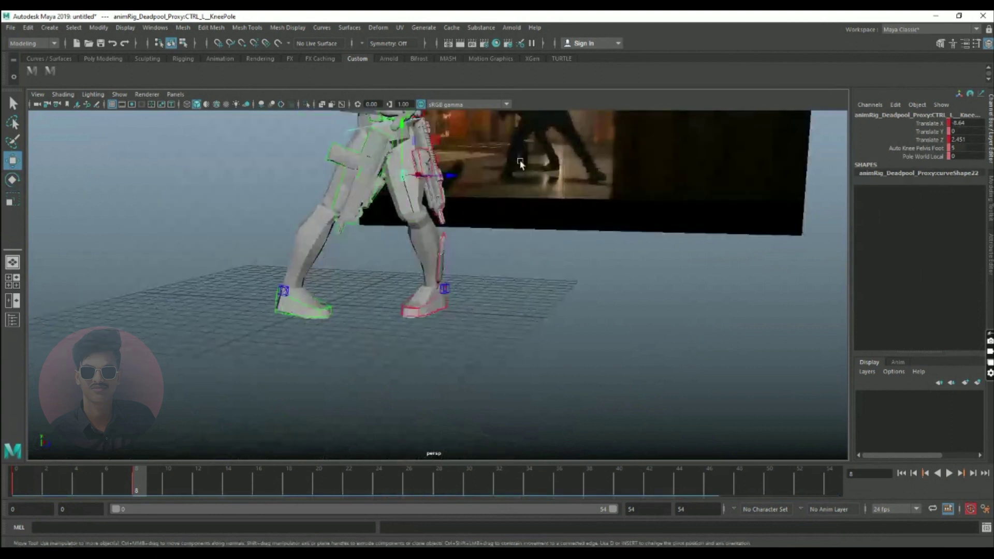
Rotate the right foot control to about -118.8 in Y
{"action": "left_click", "coordinate": [333, 306]}
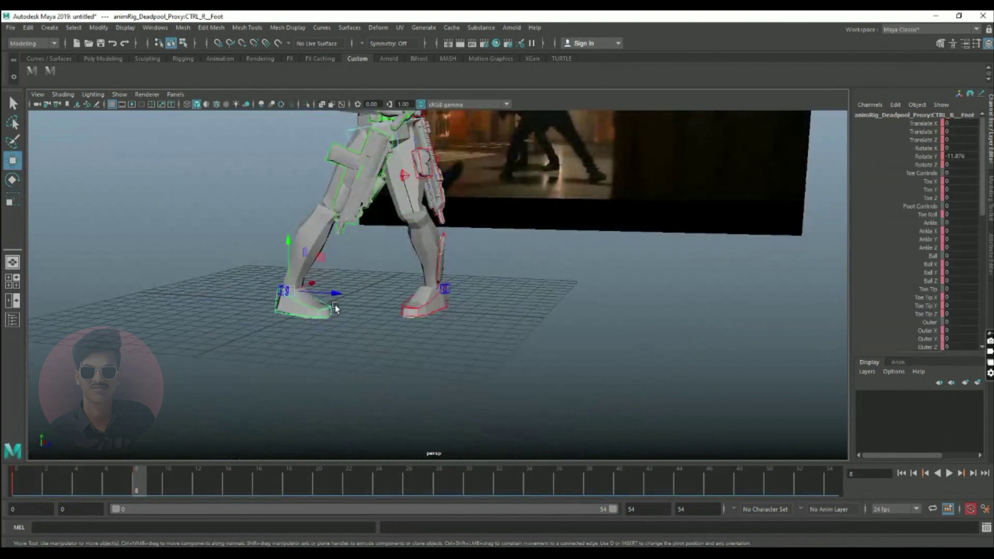
{"action": "key", "text": "e"}
{"action": "left_click_drag", "start_coordinate": [333, 294], "coordinate": [273, 297]}
{"action": "middle_click_drag", "start_coordinate": [404, 139], "coordinate": [420, 254], "text": "alt"}
{"action": "left_click_drag", "start_coordinate": [421, 255], "coordinate": [306, 272], "text": "alt"}
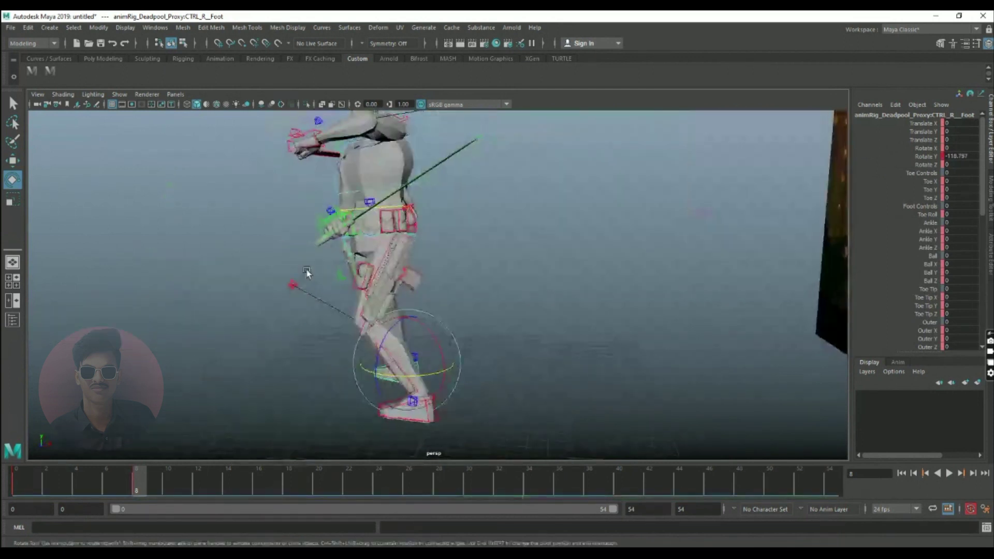
Shift the body control to about -3.0 in X, -1.2 in Y and 4.5 in Z
{"action": "left_click", "coordinate": [410, 209]}
{"action": "key", "text": "w"}
{"action": "scroll", "coordinate": [421, 246], "scroll_direction": "up", "scroll_amount": 2}
{"action": "left_click_drag", "start_coordinate": [422, 246], "coordinate": [547, 280], "text": "alt"}
{"action": "left_click_drag", "start_coordinate": [473, 214], "coordinate": [419, 377]}
{"action": "middle_click_drag", "start_coordinate": [420, 376], "coordinate": [391, 277], "text": "alt"}
{"action": "left_click_drag", "start_coordinate": [392, 277], "coordinate": [273, 288], "text": "alt"}
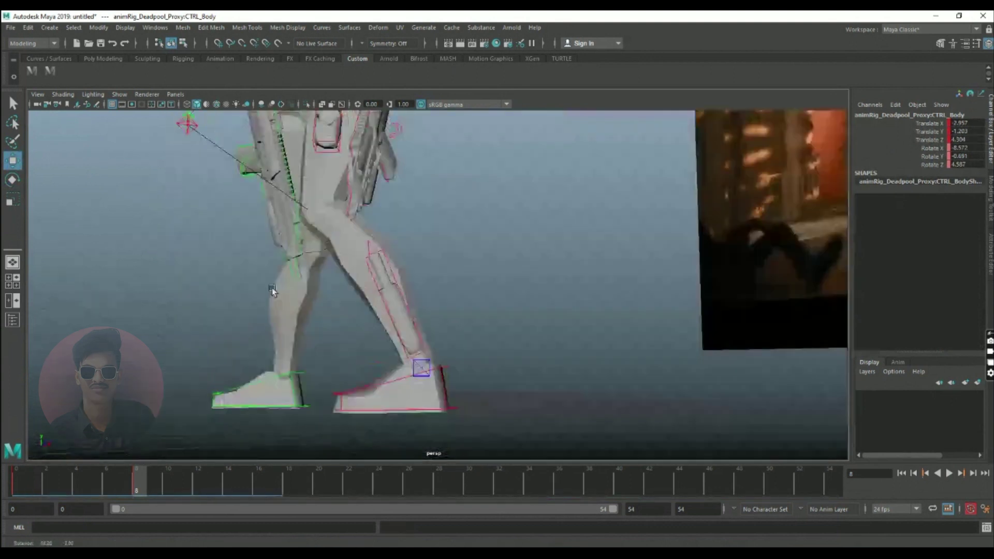
Reposition the right knee pole control beside the right leg so the knee follows the turned right foot
{"action": "left_click_drag", "start_coordinate": [378, 213], "coordinate": [418, 167], "text": "alt"}
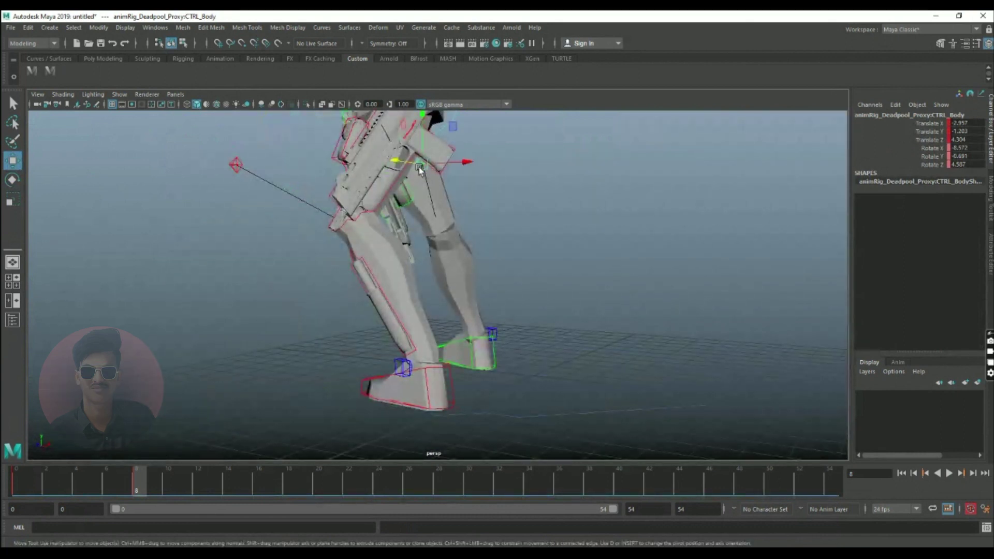
{"action": "left_click", "coordinate": [418, 167]}
{"action": "left_click_drag", "start_coordinate": [412, 227], "coordinate": [595, 232], "text": "alt"}
{"action": "left_click_drag", "start_coordinate": [370, 160], "coordinate": [330, 263]}
{"action": "scroll", "coordinate": [363, 274], "scroll_direction": "down", "scroll_amount": 5}
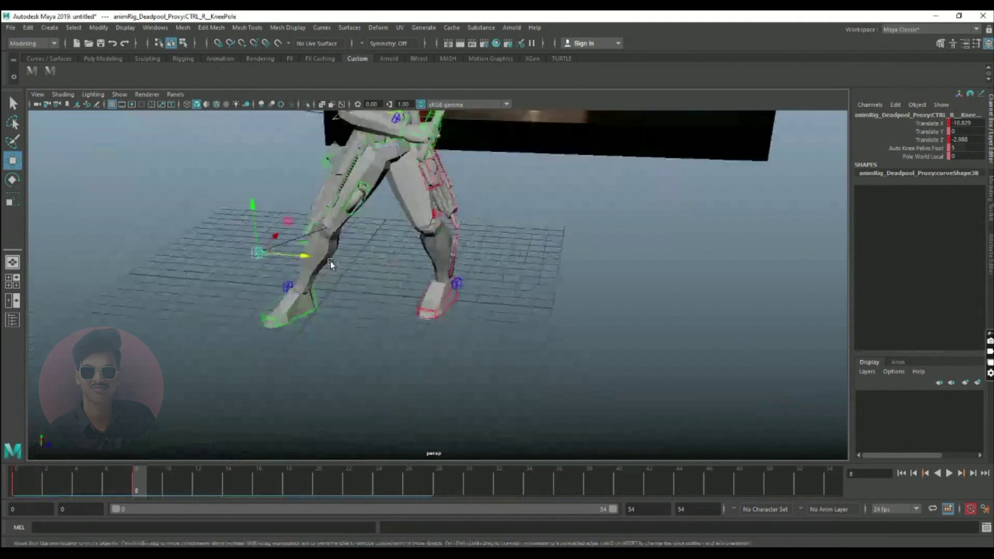
{"action": "left_click_drag", "start_coordinate": [285, 238], "coordinate": [313, 201]}
Set the hips control's Rotate Y to 0
{"action": "scroll", "coordinate": [415, 200], "scroll_direction": "up", "scroll_amount": 5}
{"action": "mouse_move", "coordinate": [414, 201]}
{"action": "left_mouse_down", "text": "alt"}
{"action": "mouse_move", "coordinate": [372, 270]}
{"action": "mouse_move", "coordinate": [408, 187]}
{"action": "left_mouse_up", "text": "alt"}
{"action": "left_click", "coordinate": [393, 181]}
{"action": "key", "text": "e"}
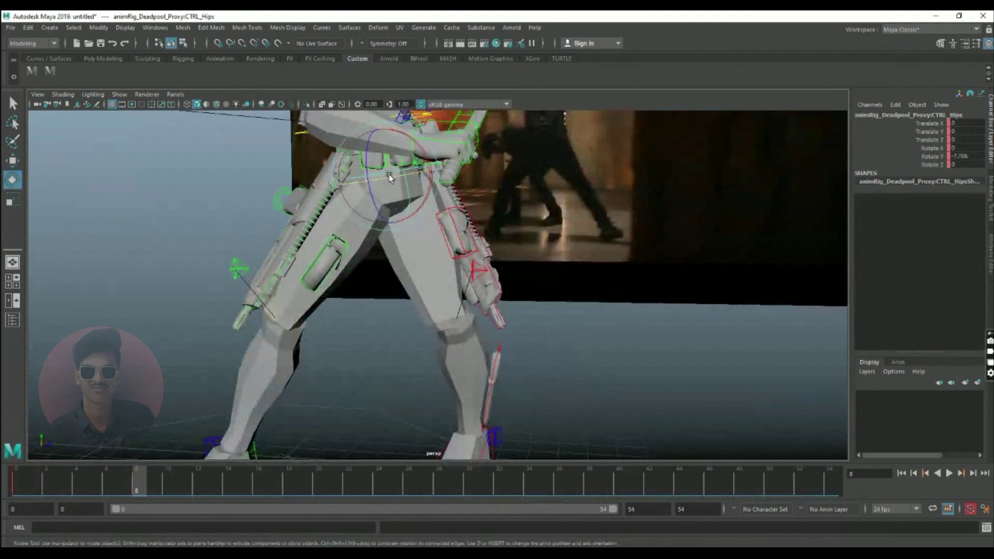
{"action": "double_click", "coordinate": [961, 157]}
{"action": "type", "text": "0"}
{"action": "key", "text": "Return"}
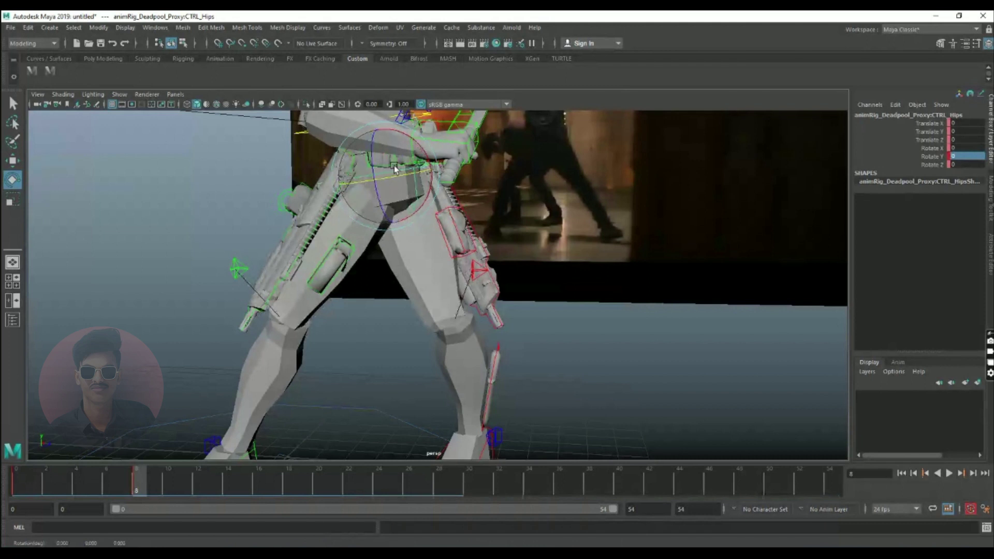
Try to turn the hips control to about -69 in Y
{"action": "left_click", "coordinate": [596, 304]}
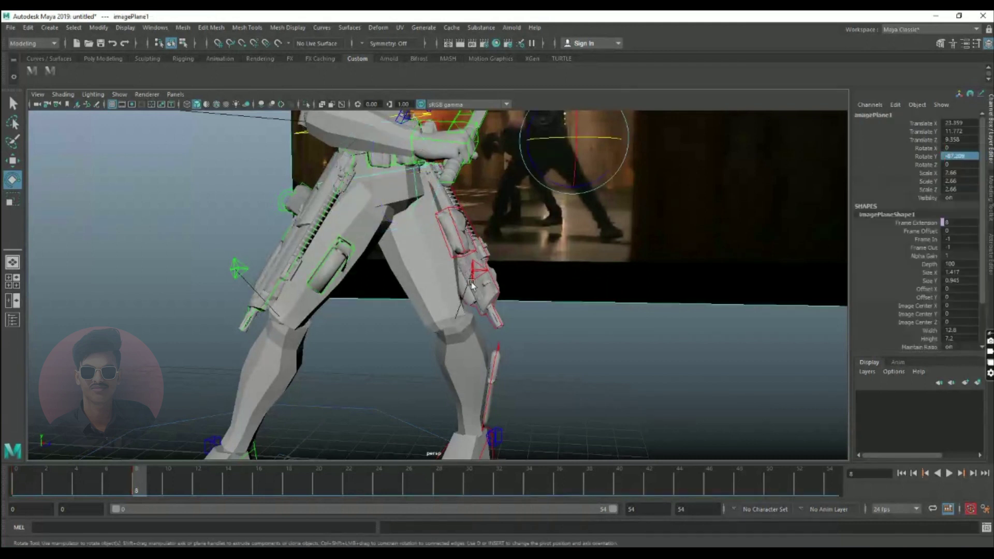
{"action": "left_click", "coordinate": [416, 185]}
{"action": "left_click_drag", "start_coordinate": [409, 175], "coordinate": [490, 271]}
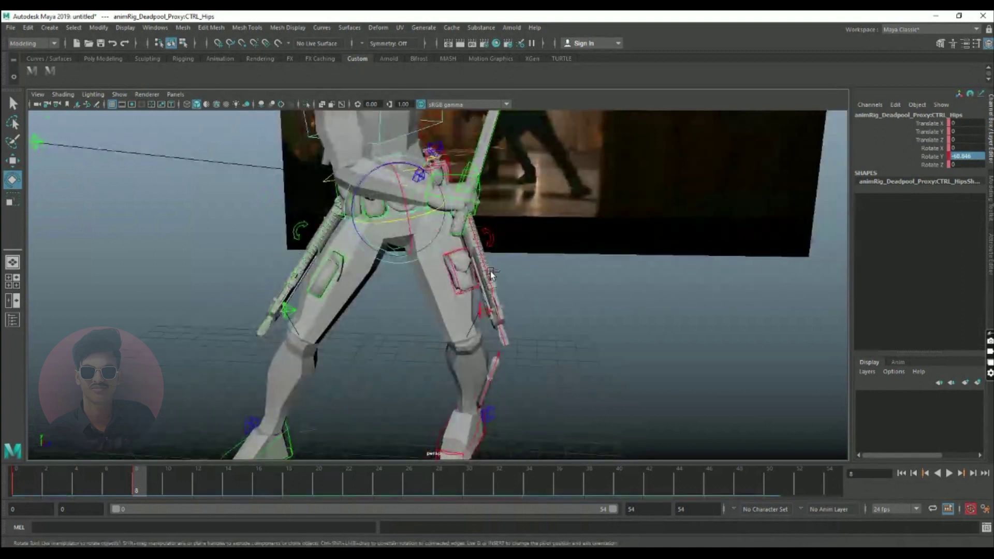
{"action": "left_click", "coordinate": [558, 281]}
Set the body control's Rotate X and Rotate Z to 0 and its Rotate Y to -90
{"action": "left_click", "coordinate": [328, 182]}
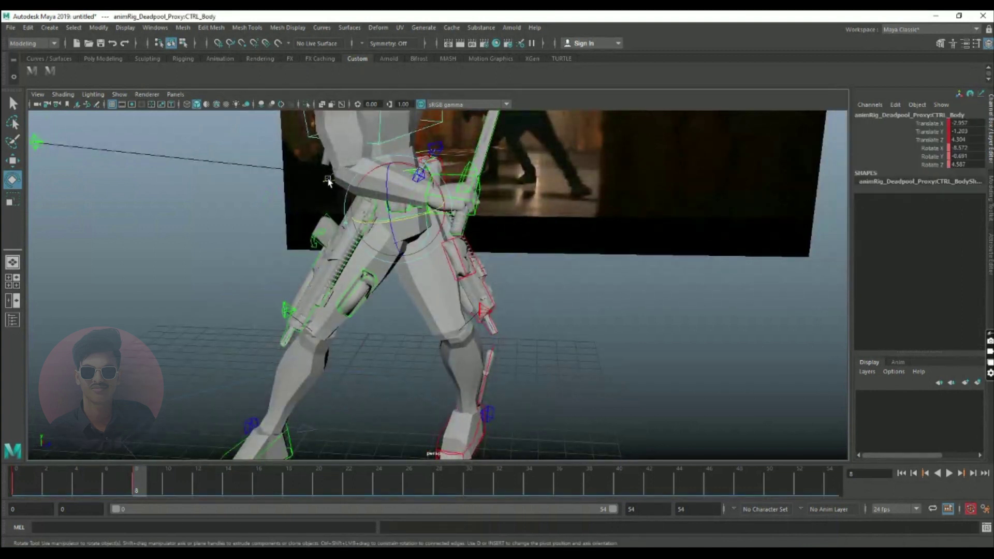
{"action": "left_click_drag", "start_coordinate": [415, 221], "coordinate": [354, 216]}
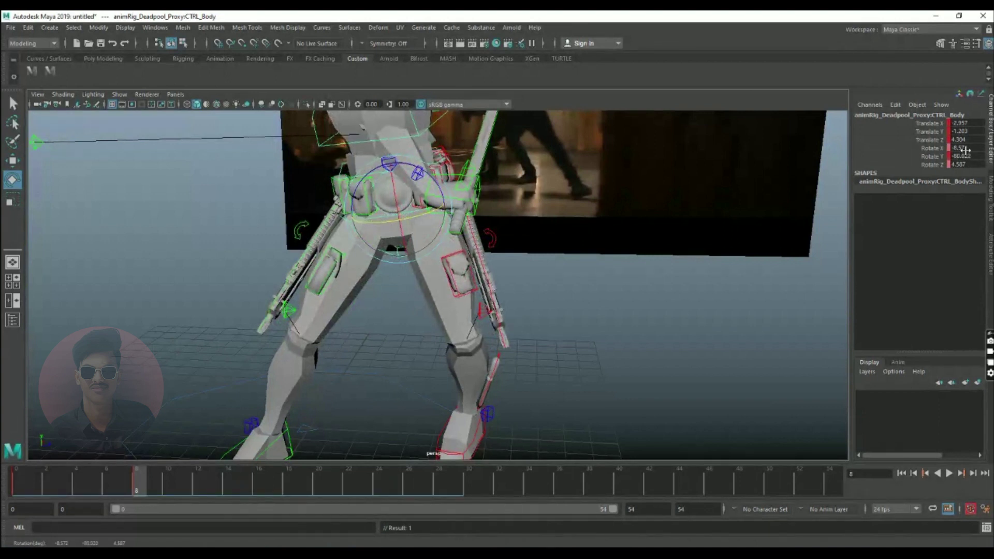
{"action": "double_click", "coordinate": [964, 148]}
{"action": "type", "text": "0"}
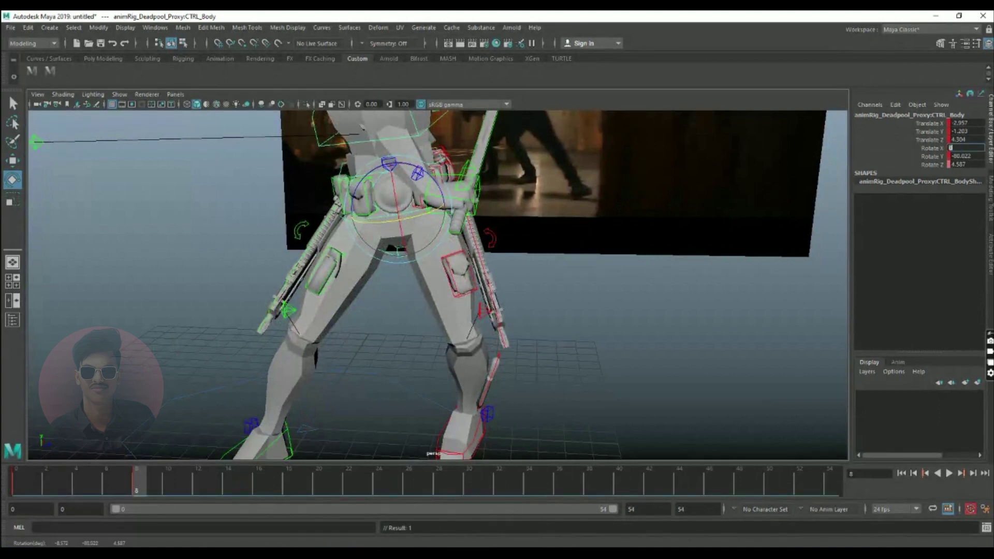
{"action": "key", "text": "Return"}
{"action": "double_click", "coordinate": [964, 164]}
{"action": "type", "text": "0"}
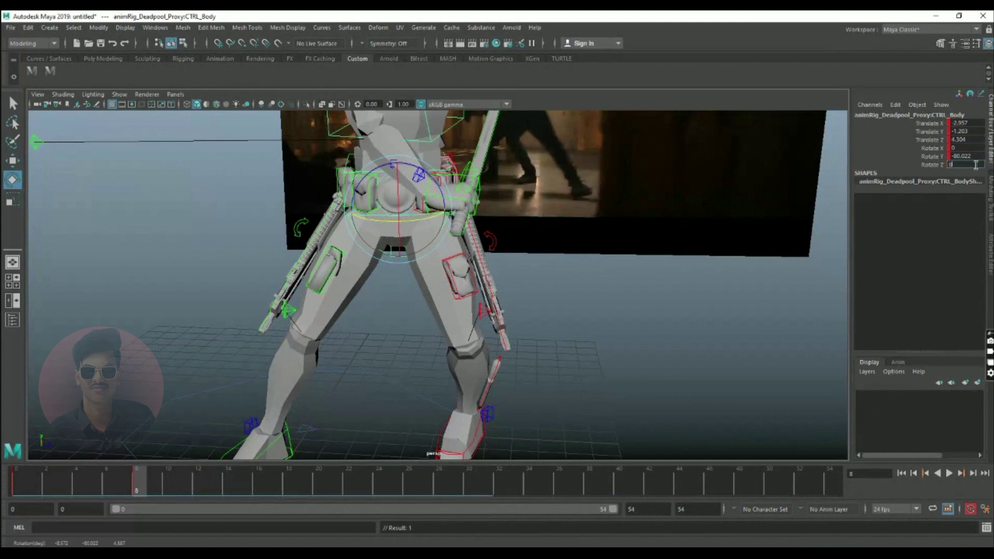
{"action": "key", "text": "Return"}
{"action": "double_click", "coordinate": [974, 156]}
{"action": "type", "text": "-9"}
{"action": "key", "text": "Return"}
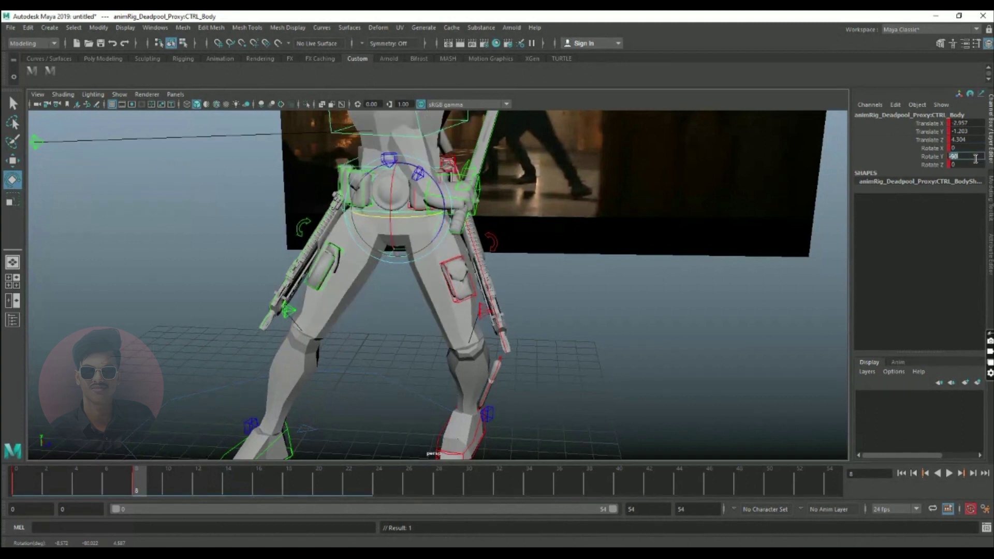
Move the right hand control beside the right hip, to about 1.9 in Z, rotating it to about -30.3 in Y and 28.5 in Z
{"action": "mouse_move", "coordinate": [483, 365]}
{"action": "left_mouse_down", "text": "alt"}
{"action": "mouse_move", "coordinate": [489, 356]}
{"action": "mouse_move", "coordinate": [476, 378]}
{"action": "left_mouse_up", "text": "alt"}
{"action": "scroll", "coordinate": [497, 288], "scroll_direction": "up", "scroll_amount": 2}
{"action": "left_click_drag", "start_coordinate": [497, 288], "coordinate": [471, 286], "text": "alt"}
{"action": "left_click", "coordinate": [541, 305]}
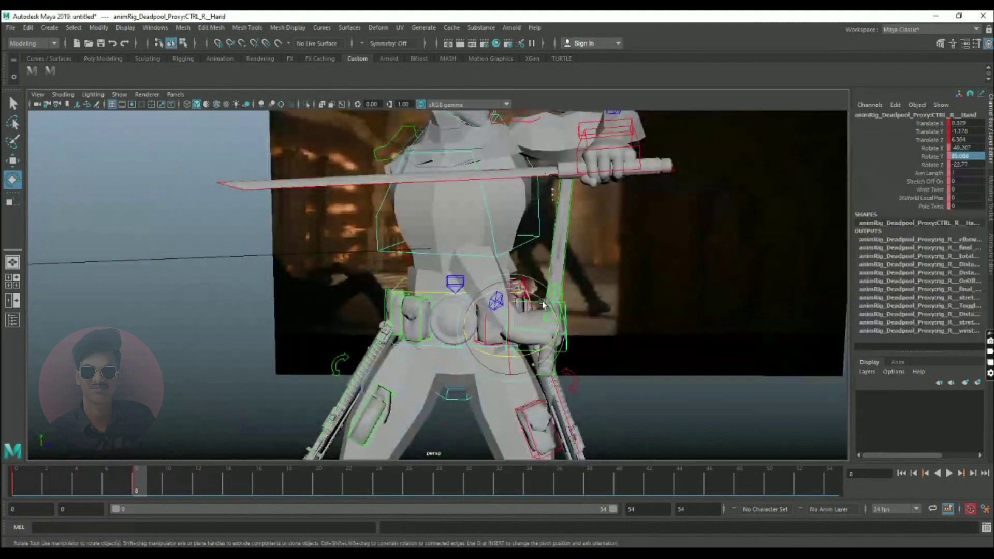
{"action": "key", "text": "w"}
{"action": "left_click_drag", "start_coordinate": [543, 305], "coordinate": [510, 318], "text": "alt"}
{"action": "key", "text": "e"}
{"action": "key", "text": "w"}
{"action": "left_click_drag", "start_coordinate": [569, 243], "coordinate": [441, 260]}
{"action": "right_click_drag", "start_coordinate": [441, 261], "coordinate": [384, 263], "text": "alt"}
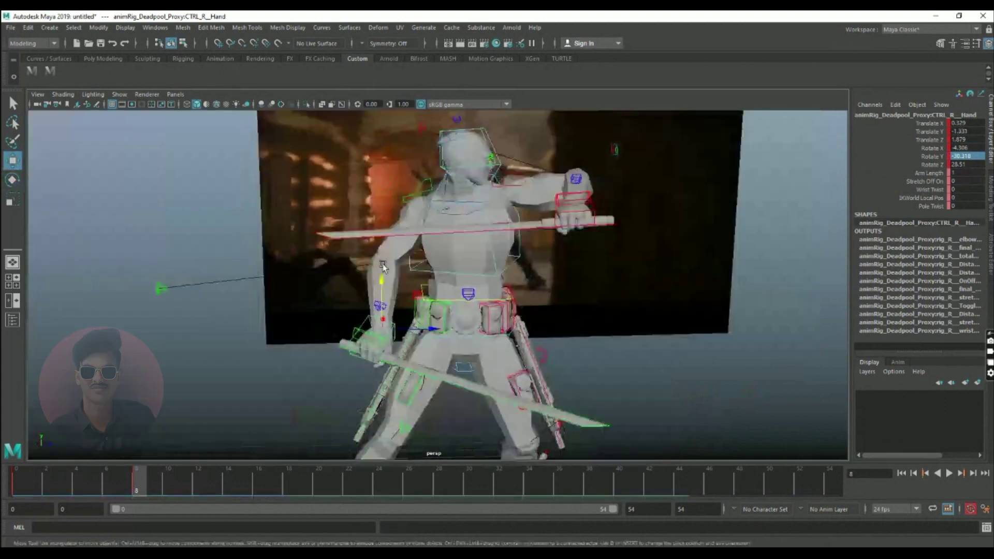
Move the right elbow pole control behind the right elbow, to about 4.1 in X and 7.5 in Z
{"action": "left_click", "coordinate": [163, 289]}
{"action": "left_click_drag", "start_coordinate": [185, 312], "coordinate": [447, 291], "text": "alt"}
{"action": "left_click_drag", "start_coordinate": [419, 368], "coordinate": [444, 179]}
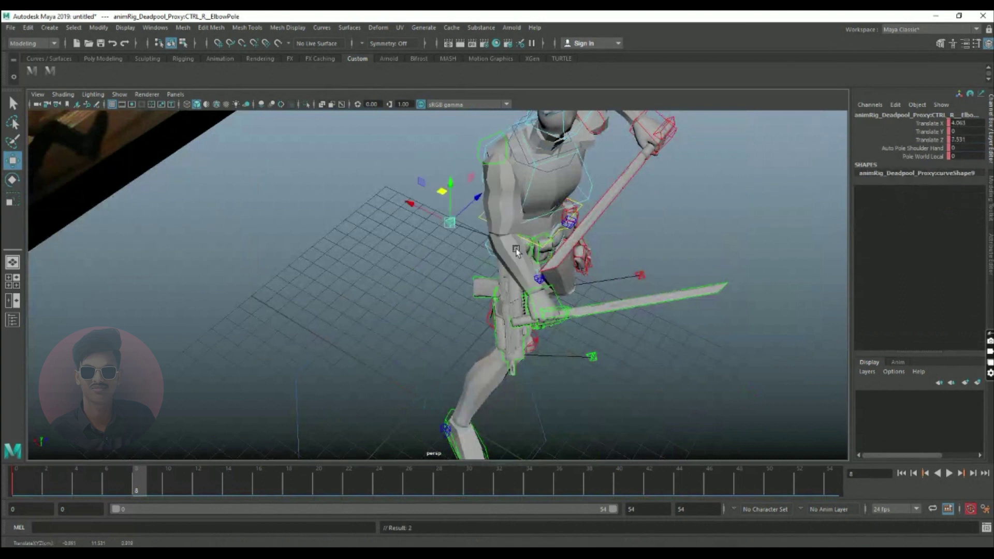
{"action": "left_click_drag", "start_coordinate": [517, 250], "coordinate": [528, 257], "text": "alt"}
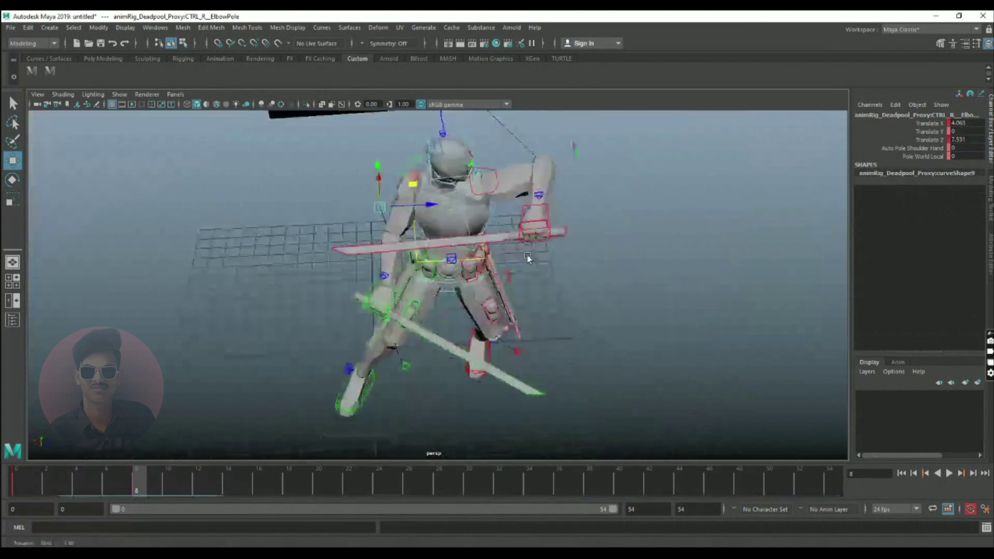
Lower the left hand control to about 0.2 in Y
{"action": "left_click", "coordinate": [527, 203]}
{"action": "left_click_drag", "start_coordinate": [527, 203], "coordinate": [497, 195], "text": "alt"}
{"action": "left_click_drag", "start_coordinate": [507, 115], "coordinate": [509, 188]}
{"action": "scroll", "coordinate": [576, 254], "scroll_direction": "up", "scroll_amount": 5}
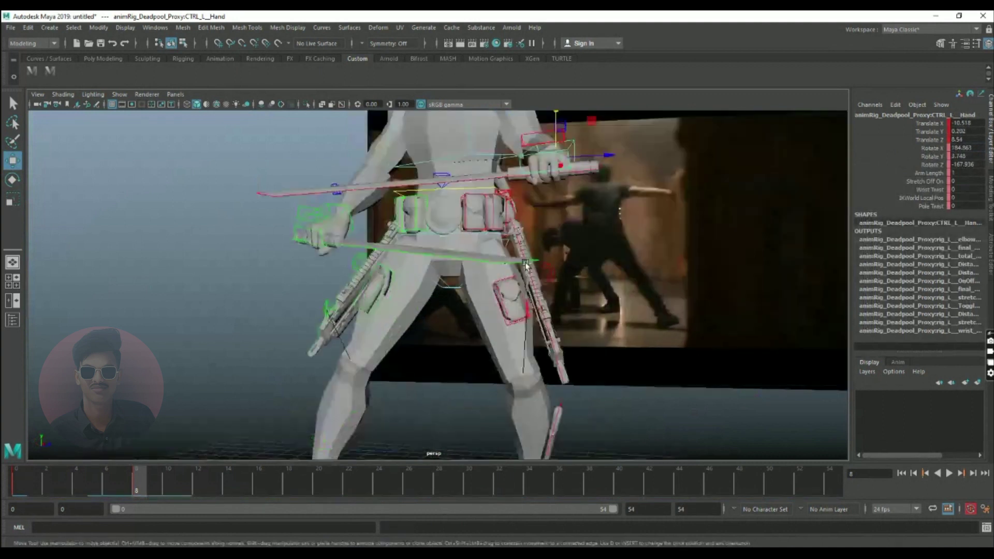
{"action": "middle_click_drag", "start_coordinate": [575, 255], "coordinate": [639, 268], "text": "alt"}
{"action": "scroll", "coordinate": [639, 268], "scroll_direction": "down", "scroll_amount": 3}
{"action": "left_click_drag", "start_coordinate": [639, 269], "coordinate": [713, 303], "text": "alt"}
{"action": "left_click_drag", "start_coordinate": [457, 277], "coordinate": [544, 300], "text": "alt"}
Set the chest control's Rotate X, Y and Z to 0
{"action": "left_click", "coordinate": [478, 226]}
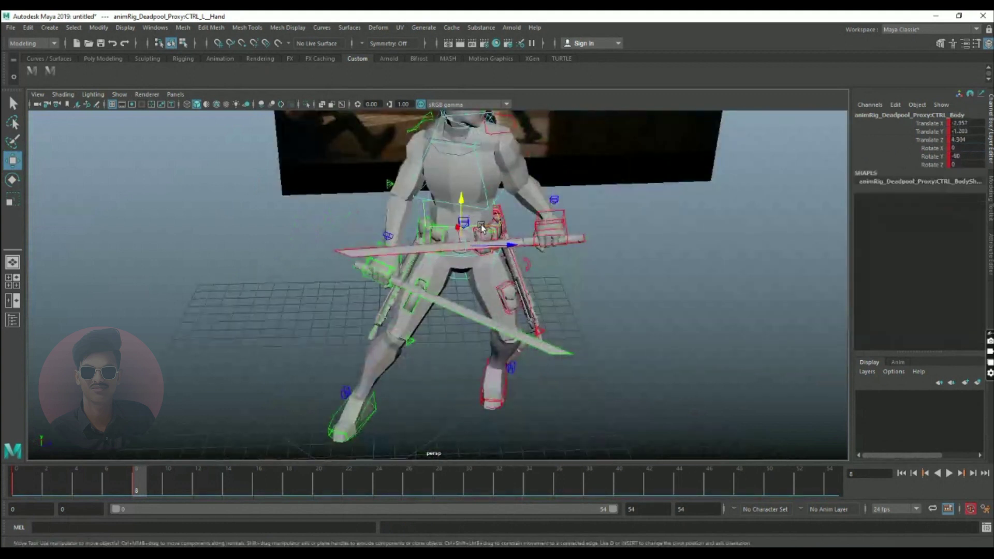
{"action": "left_click", "coordinate": [481, 177]}
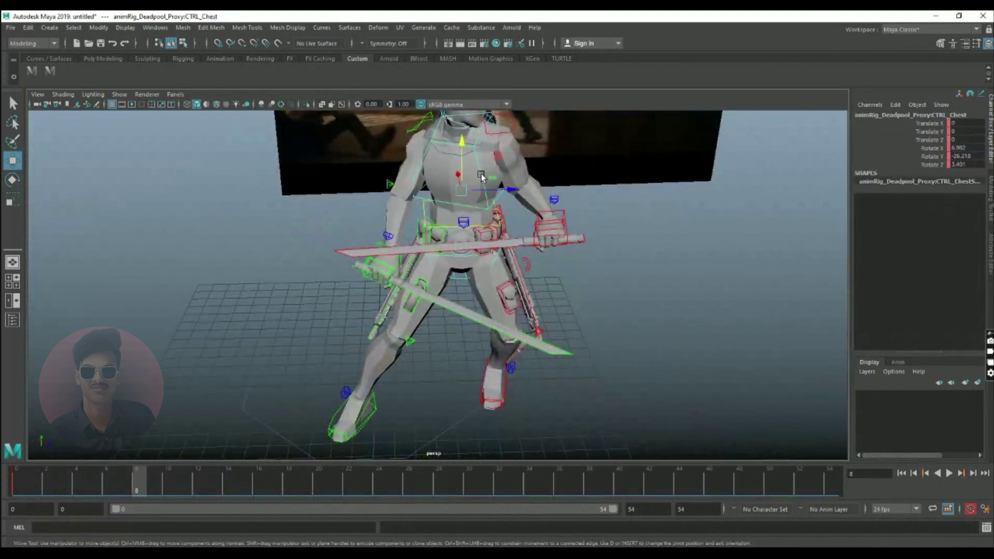
{"action": "left_click_drag", "start_coordinate": [962, 148], "coordinate": [962, 164]}
{"action": "type", "text": "0"}
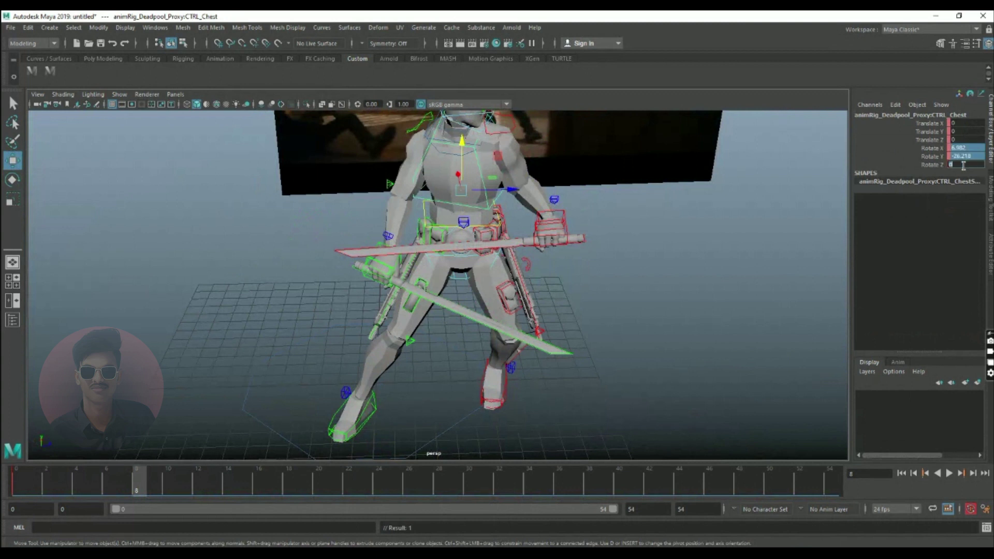
{"action": "key", "text": "Return"}
Move the body control to about -3.0 in X and 5.0 in Z, centring it between the feet, and key it
{"action": "scroll", "coordinate": [529, 232], "scroll_direction": "up", "scroll_amount": 2}
{"action": "left_click_drag", "start_coordinate": [528, 237], "coordinate": [552, 197], "text": "alt"}
{"action": "left_click", "coordinate": [553, 196]}
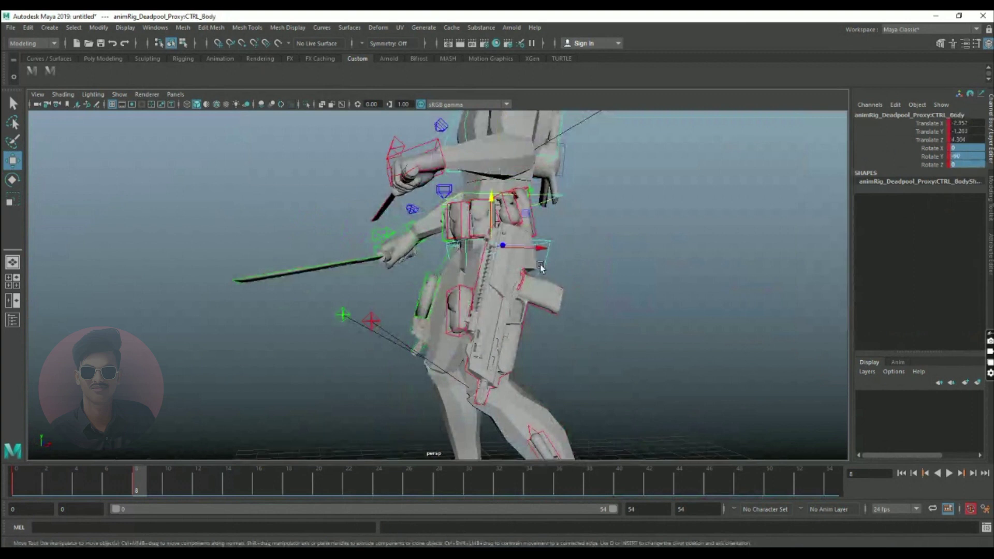
{"action": "left_click_drag", "start_coordinate": [539, 264], "coordinate": [633, 330], "text": "alt"}
{"action": "left_click_drag", "start_coordinate": [518, 206], "coordinate": [576, 353]}
{"action": "left_click", "coordinate": [510, 373]}
{"action": "left_click_drag", "start_coordinate": [510, 375], "coordinate": [537, 398], "text": "alt"}
{"action": "mouse_move", "coordinate": [514, 245]}
{"action": "left_mouse_down"}
{"action": "mouse_move", "coordinate": [507, 288]}
{"action": "mouse_move", "coordinate": [486, 202]}
{"action": "mouse_move", "coordinate": [517, 263]}
{"action": "left_mouse_up"}
{"action": "left_click", "coordinate": [509, 234]}
{"action": "left_click_drag", "start_coordinate": [482, 325], "coordinate": [599, 337], "text": "alt"}
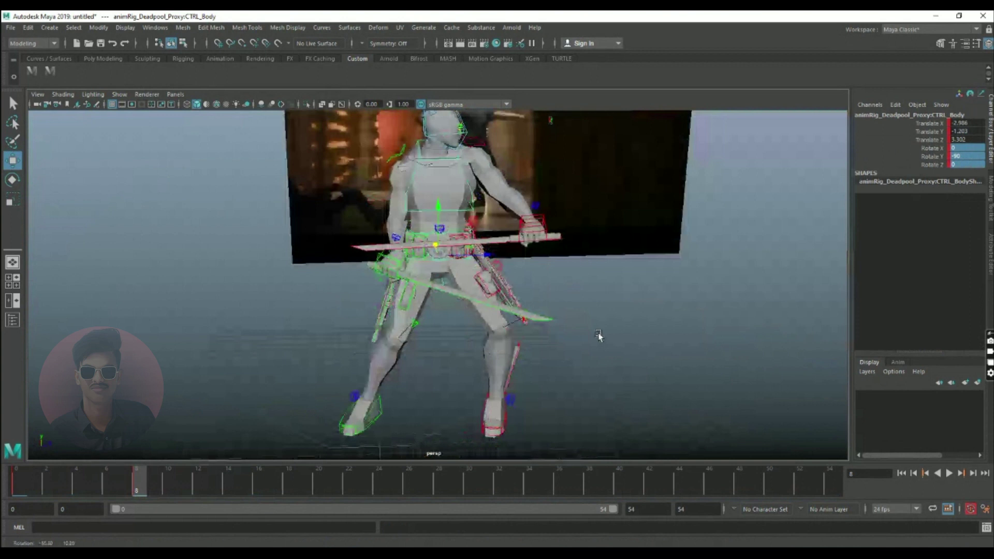
{"action": "left_click_drag", "start_coordinate": [489, 259], "coordinate": [480, 254]}
{"action": "key", "text": "s"}
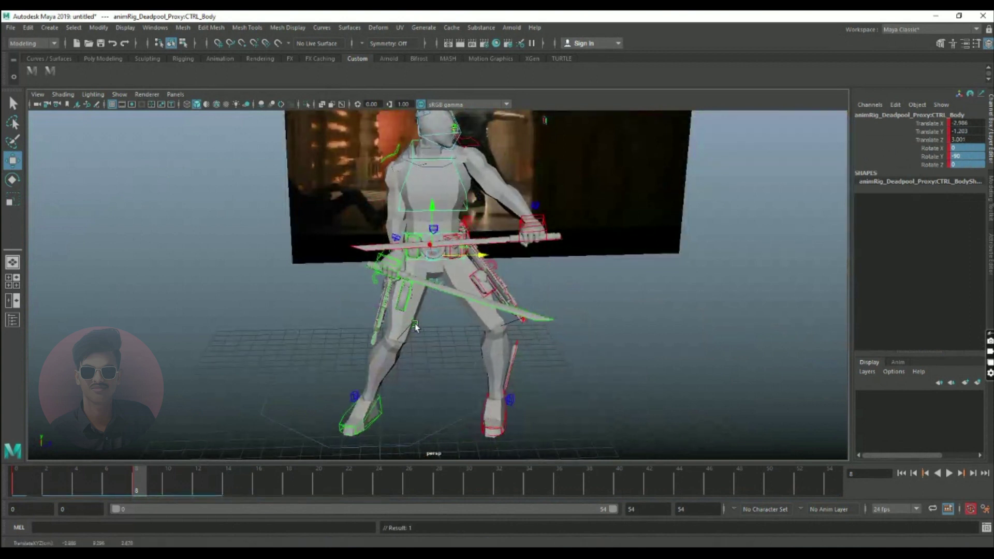
Move the right knee pole control outward to about -7.1 in Z and key it
{"action": "left_click", "coordinate": [415, 325]}
{"action": "left_click_drag", "start_coordinate": [453, 323], "coordinate": [364, 325]}
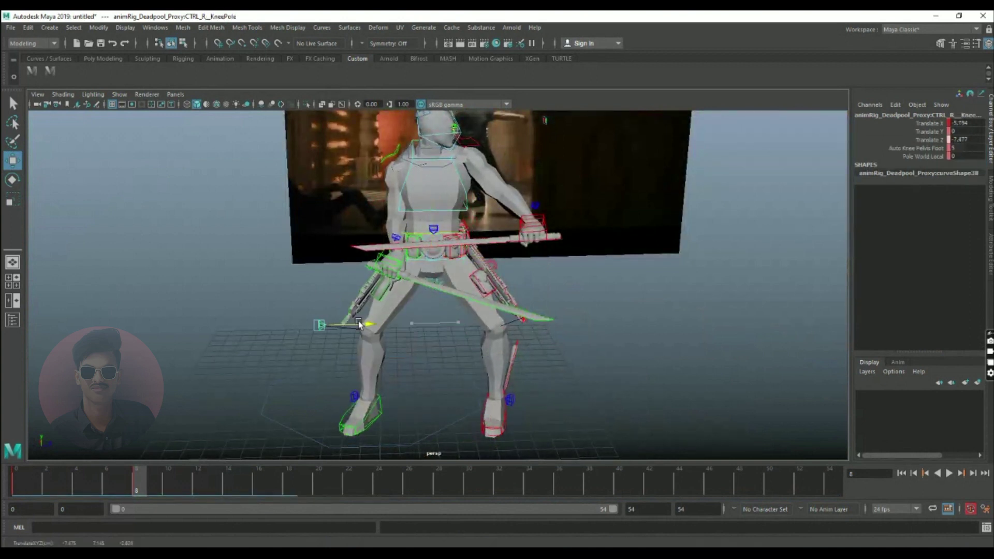
{"action": "key", "text": "s"}
{"action": "scroll", "coordinate": [519, 250], "scroll_direction": "up", "scroll_amount": 4}
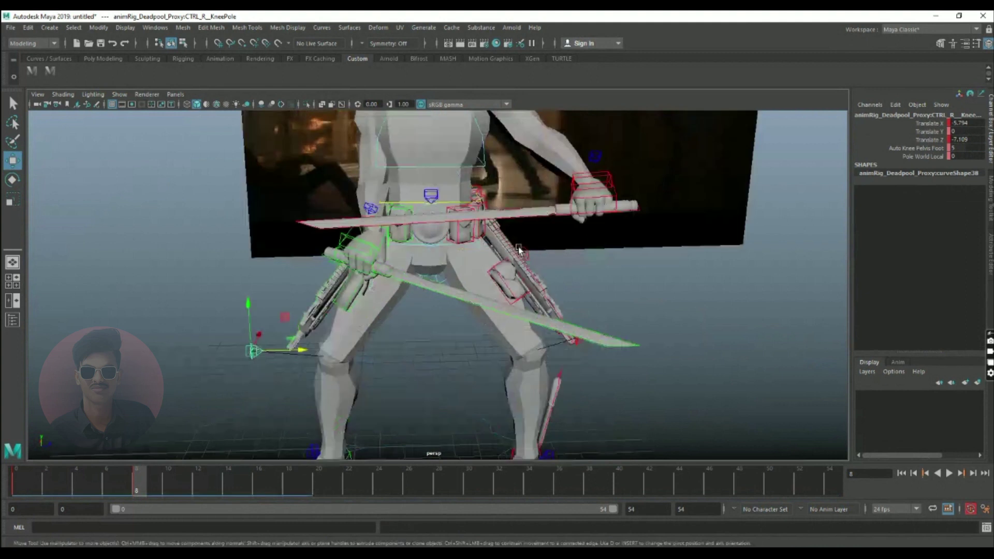
Bend the body control forward to about 61.5 in Rotate Z and key it
{"action": "left_click_drag", "start_coordinate": [519, 250], "coordinate": [475, 261], "text": "alt"}
{"action": "left_click", "coordinate": [458, 206]}
{"action": "key", "text": "e"}
{"action": "left_click_drag", "start_coordinate": [438, 207], "coordinate": [479, 233]}
{"action": "key", "text": "s"}
{"action": "scroll", "coordinate": [564, 235], "scroll_direction": "down", "scroll_amount": 3}
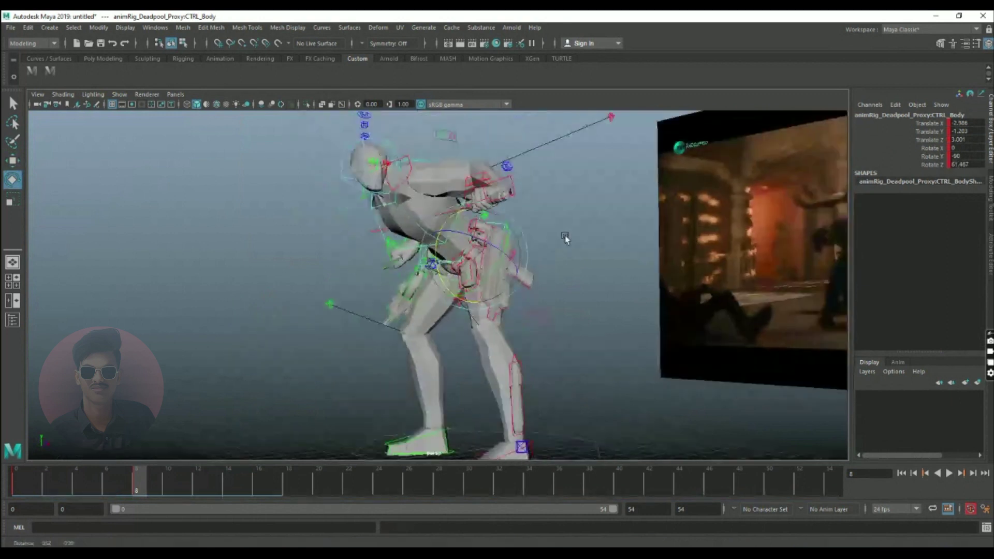
Adjust the body control's rotation slightly to match the reference lean and key it
{"action": "left_click_drag", "start_coordinate": [526, 273], "coordinate": [539, 275], "text": "alt"}
{"action": "scroll", "coordinate": [558, 277], "scroll_direction": "up", "scroll_amount": 2}
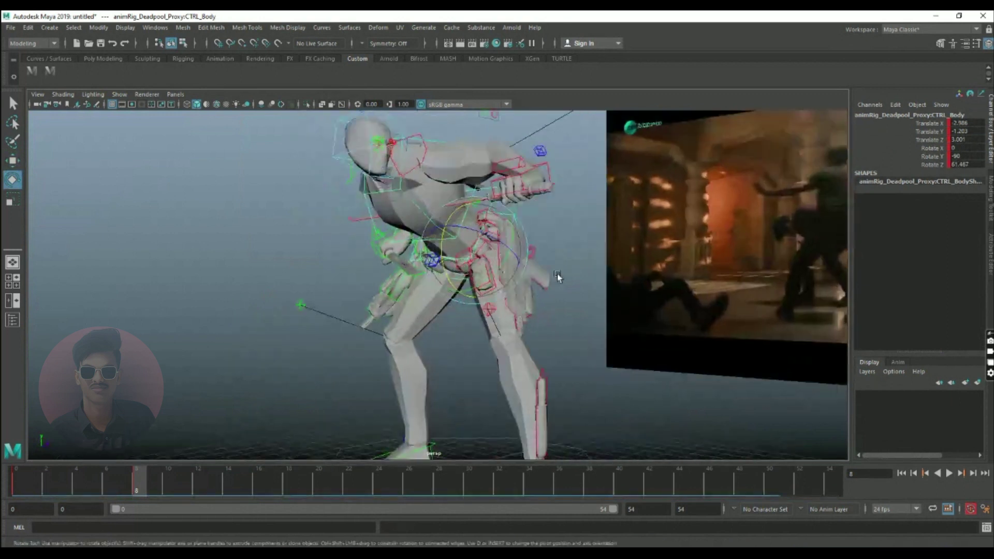
{"action": "middle_click_drag", "start_coordinate": [557, 277], "coordinate": [593, 279], "text": "alt"}
{"action": "left_click_drag", "start_coordinate": [560, 300], "coordinate": [601, 305], "text": "alt"}
{"action": "left_click_drag", "start_coordinate": [526, 281], "coordinate": [517, 283]}
{"action": "key", "text": "s"}
Rotate the chest control to about 33 in X and 13.5 in Z, and turn the head control to suit the bent torso
{"action": "left_click", "coordinate": [439, 201]}
{"action": "left_click_drag", "start_coordinate": [457, 219], "coordinate": [486, 231]}
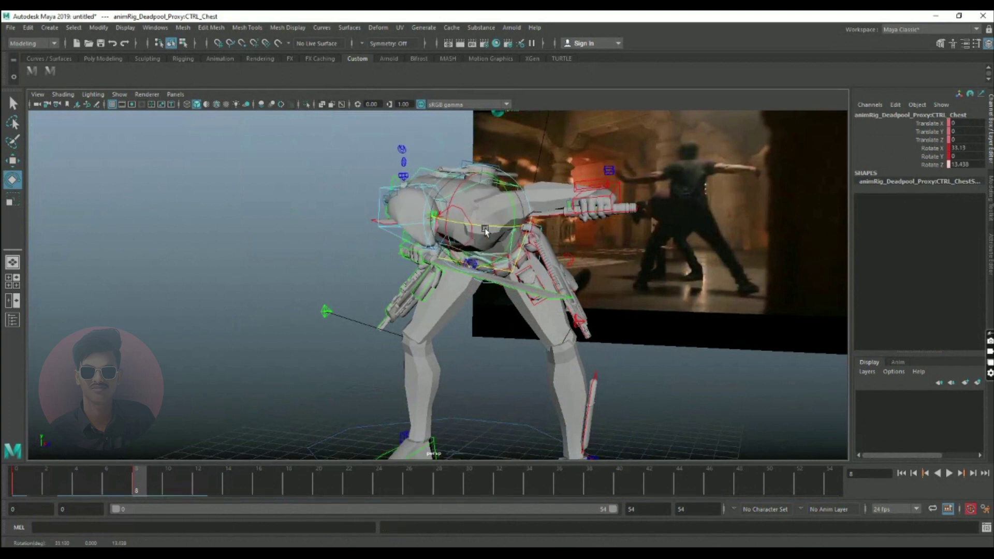
{"action": "left_click", "coordinate": [428, 221]}
{"action": "left_click_drag", "start_coordinate": [429, 221], "coordinate": [350, 226]}
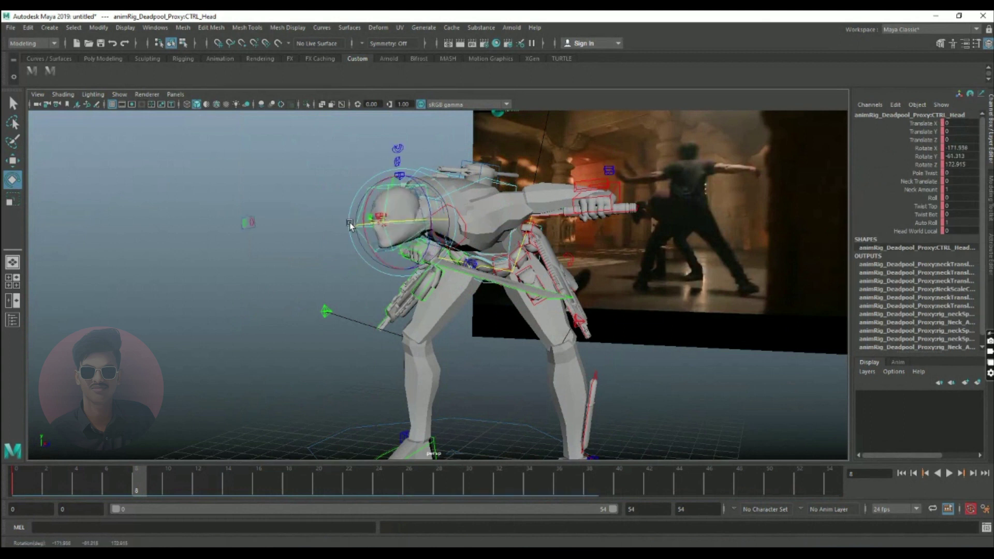
{"action": "left_click_drag", "start_coordinate": [375, 185], "coordinate": [385, 233]}
Lower and rotate the right hand control beside the knee, and place the right elbow pole at about 4.1 in X and 5.7 in Z
{"action": "left_click_drag", "start_coordinate": [463, 242], "coordinate": [417, 289], "text": "alt"}
{"action": "left_click", "coordinate": [405, 196]}
{"action": "key", "text": "w"}
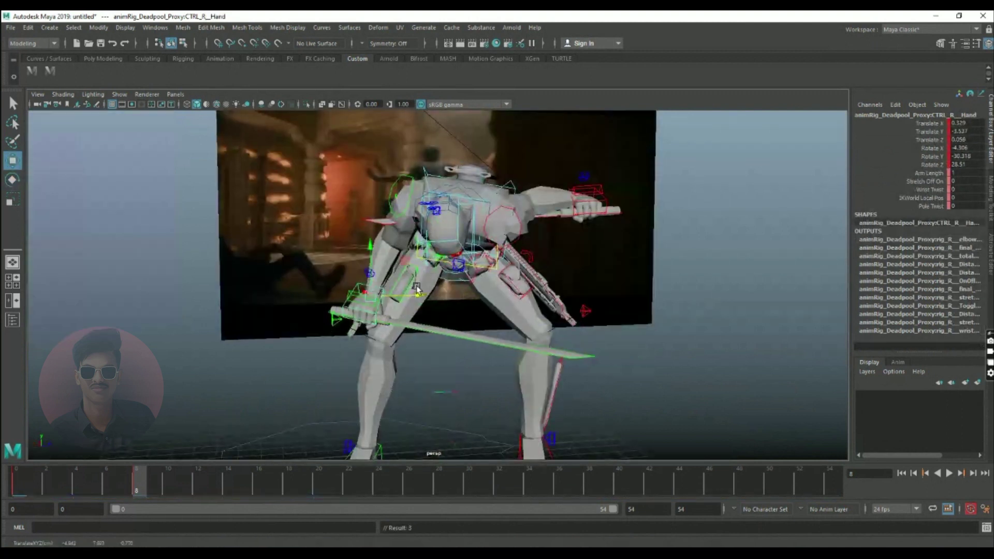
{"action": "key", "text": "e"}
{"action": "left_click_drag", "start_coordinate": [355, 293], "coordinate": [393, 306]}
{"action": "key", "text": "w"}
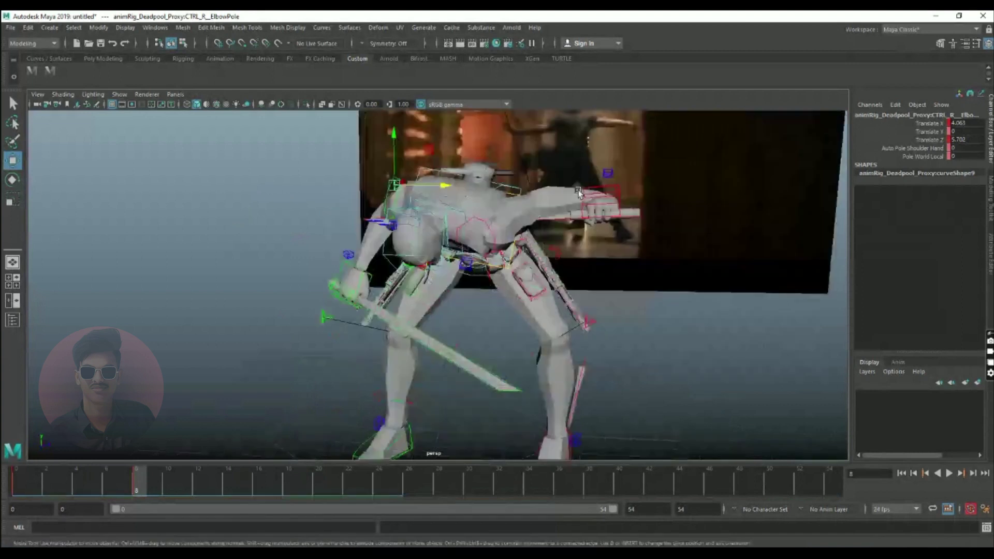
Lower the left hand control from the outstretched arm down toward the left thigh
{"action": "left_click", "coordinate": [617, 209]}
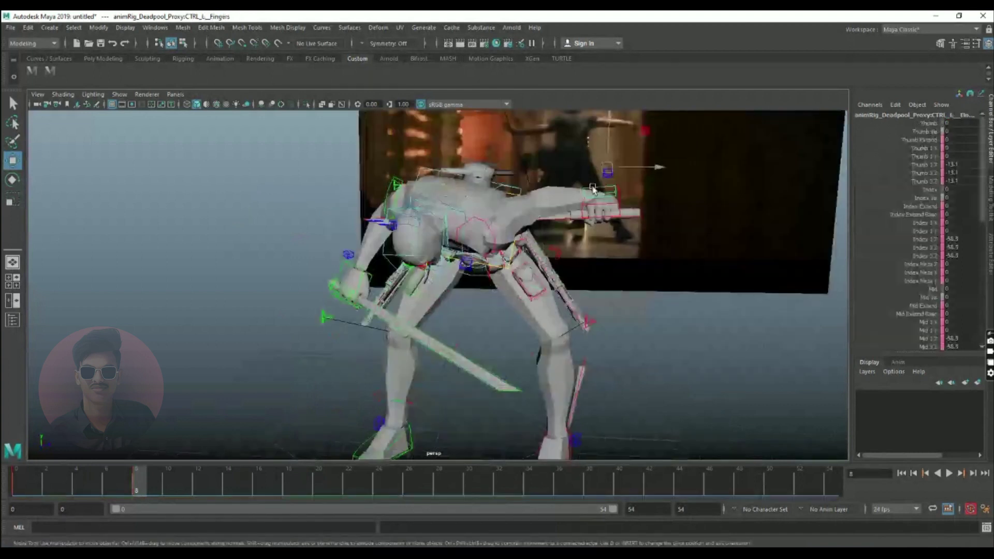
{"action": "left_click", "coordinate": [619, 208]}
{"action": "left_click_drag", "start_coordinate": [606, 156], "coordinate": [576, 237]}
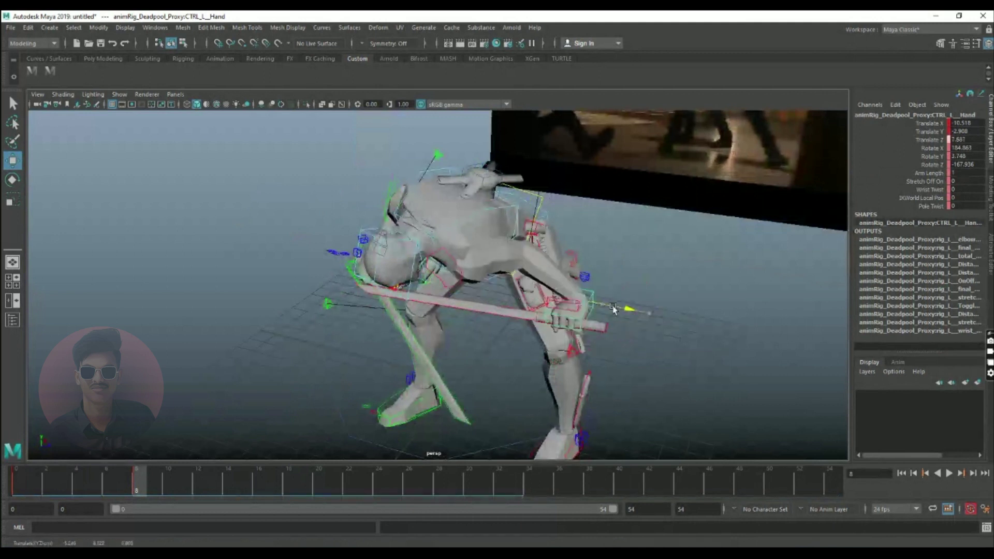
{"action": "left_click_drag", "start_coordinate": [612, 309], "coordinate": [647, 139]}
{"action": "key", "text": "e"}
Move the left elbow pole control outward to about 3.1 in Y and 19.6 in Z
{"action": "left_click", "coordinate": [447, 125]}
{"action": "key", "text": "w"}
{"action": "left_click_drag", "start_coordinate": [577, 180], "coordinate": [535, 309], "text": "alt"}
{"action": "left_click_drag", "start_coordinate": [747, 268], "coordinate": [467, 352]}
Place the left hand control at about -12.6 in X, -4.1 in Y and 7.5 in Z, angling its sword across the legs
{"action": "scroll", "coordinate": [467, 352], "scroll_direction": "up", "scroll_amount": 4}
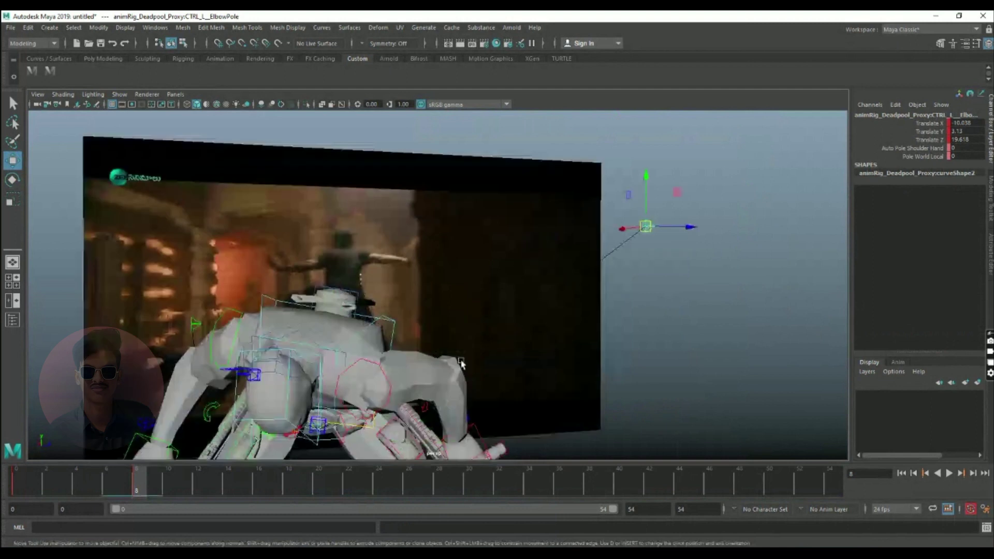
{"action": "middle_click_drag", "start_coordinate": [461, 366], "coordinate": [454, 289], "text": "alt"}
{"action": "left_click_drag", "start_coordinate": [454, 289], "coordinate": [460, 312], "text": "alt"}
{"action": "left_click", "coordinate": [493, 272]}
{"action": "key", "text": "e"}
{"action": "key", "text": "w"}
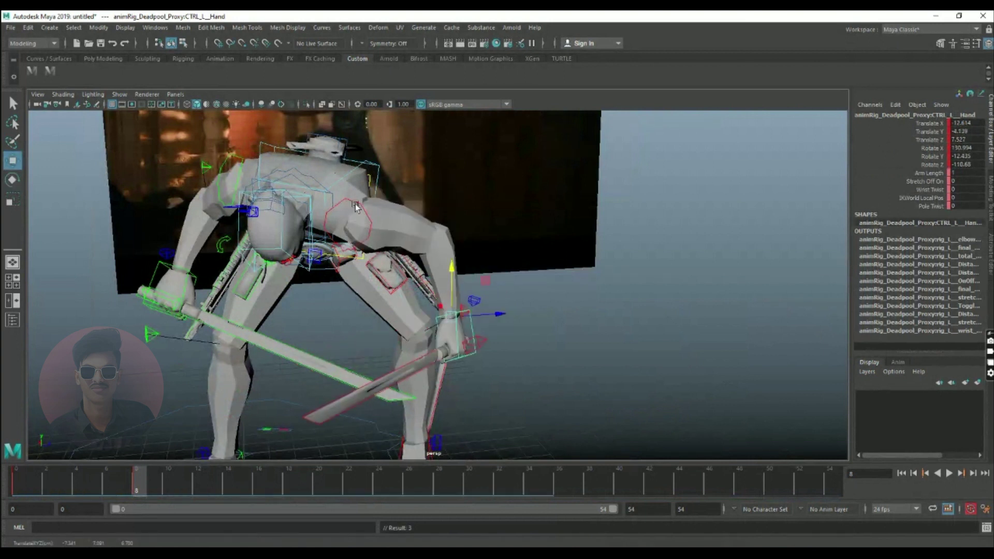
Set Rotate Y and Rotate Z to 0 on both the left and right collar controls
{"action": "left_click", "coordinate": [355, 200]}
{"action": "scroll", "coordinate": [355, 201], "scroll_direction": "down", "scroll_amount": 2}
{"action": "left_click_drag", "start_coordinate": [362, 223], "coordinate": [332, 206], "text": "alt"}
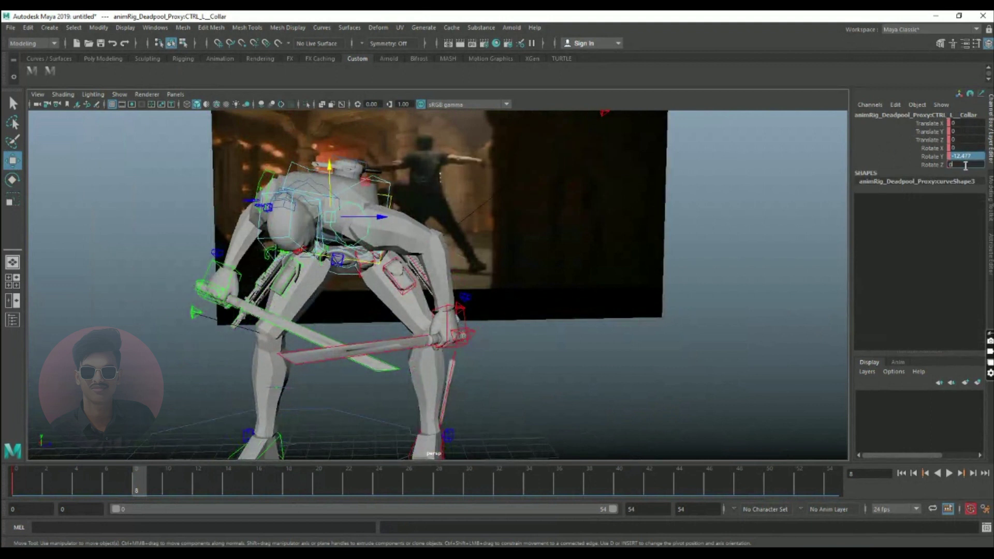
{"action": "key", "text": "Return"}
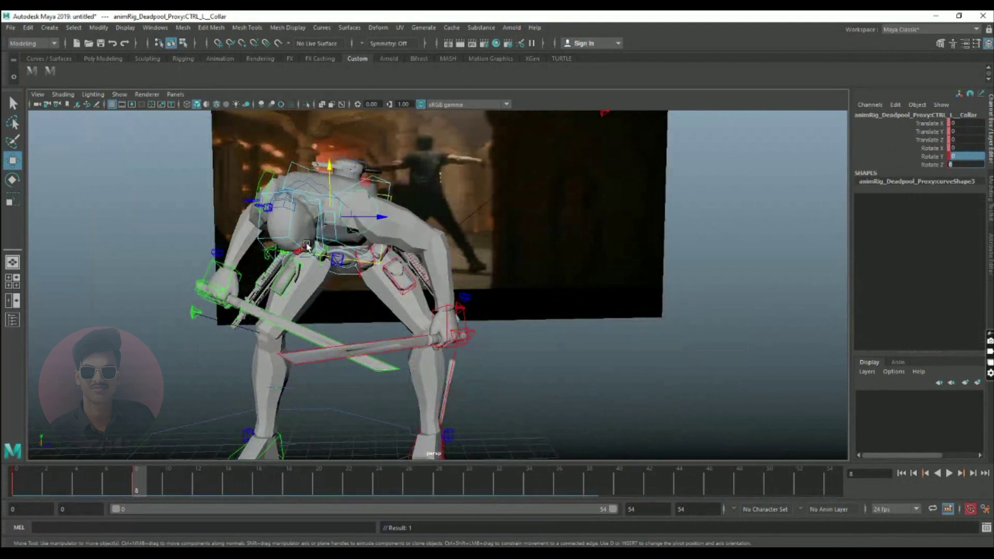
{"action": "left_click_drag", "start_coordinate": [306, 246], "coordinate": [356, 249], "text": "alt"}
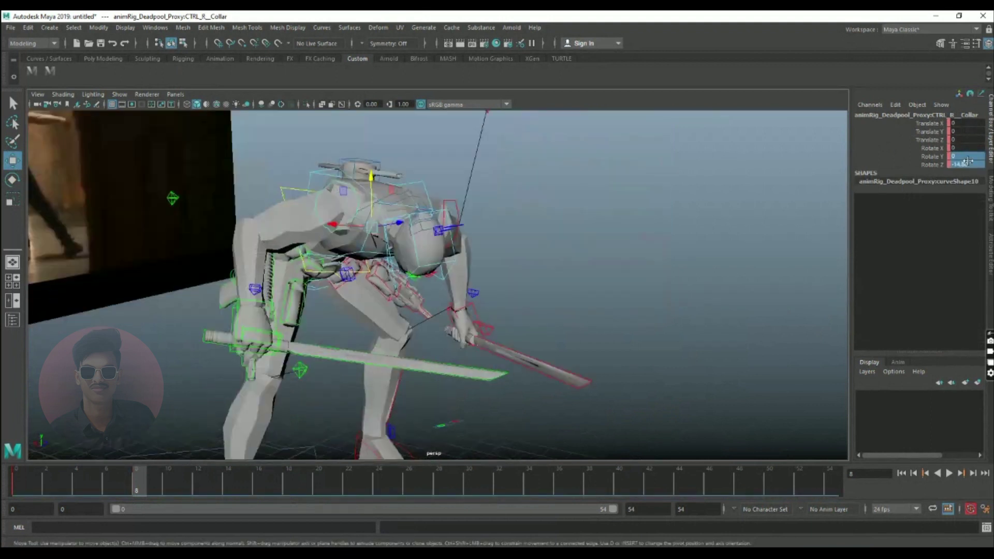
{"action": "key", "text": "Return"}
Rotate the hips control to about -7.5 in Y and 11.8 in Z
{"action": "scroll", "coordinate": [474, 316], "scroll_direction": "down", "scroll_amount": 6}
{"action": "left_click_drag", "start_coordinate": [474, 316], "coordinate": [616, 333], "text": "alt"}
{"action": "scroll", "coordinate": [553, 311], "scroll_direction": "up", "scroll_amount": 5}
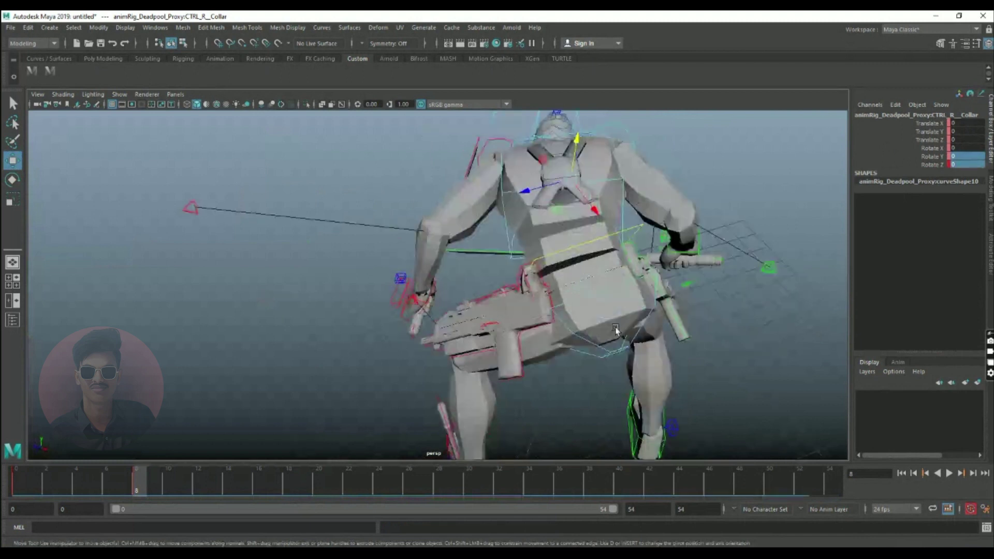
{"action": "middle_click_drag", "start_coordinate": [615, 332], "coordinate": [531, 310], "text": "alt"}
{"action": "left_click", "coordinate": [521, 325]}
{"action": "key", "text": "e"}
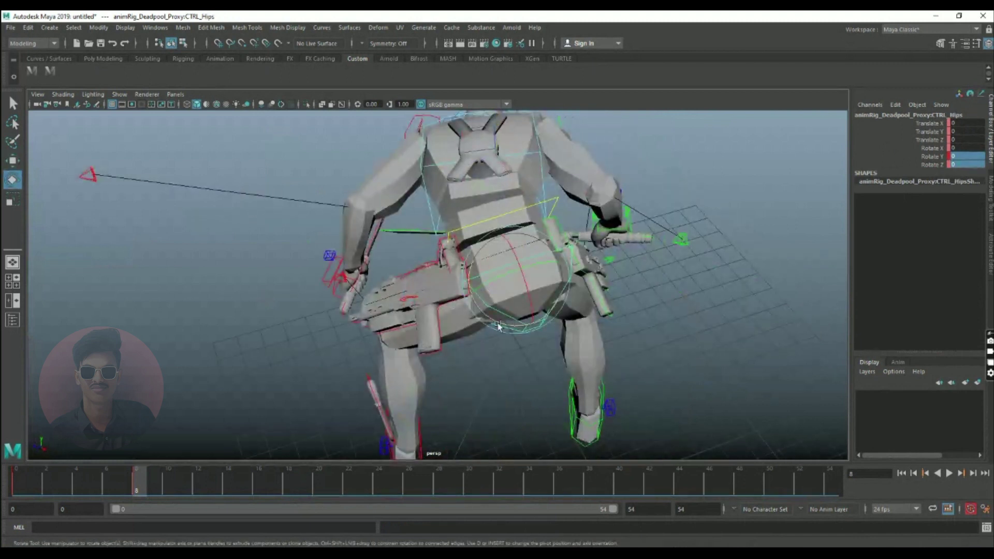
{"action": "left_click_drag", "start_coordinate": [498, 325], "coordinate": [709, 311]}
{"action": "left_click_drag", "start_coordinate": [406, 268], "coordinate": [399, 268]}
Twist the chest control further in Rotate Z and key its rotation
{"action": "scroll", "coordinate": [469, 302], "scroll_direction": "down", "scroll_amount": 2}
{"action": "left_click_drag", "start_coordinate": [468, 301], "coordinate": [461, 309], "text": "alt"}
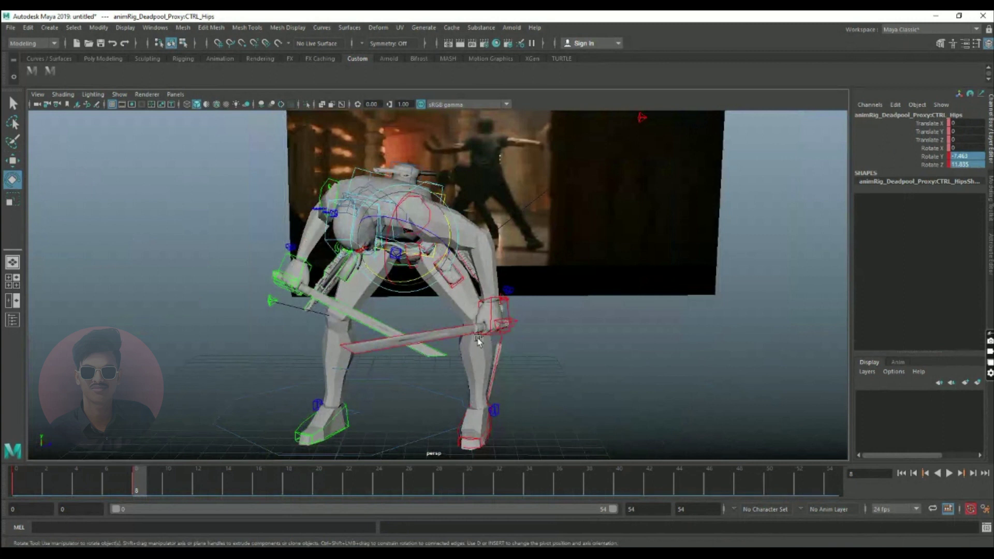
{"action": "left_click", "coordinate": [519, 317]}
{"action": "mouse_move", "coordinate": [563, 319]}
{"action": "left_mouse_down", "text": "alt"}
{"action": "mouse_move", "coordinate": [579, 362]}
{"action": "mouse_move", "coordinate": [573, 303]}
{"action": "left_mouse_up", "text": "alt"}
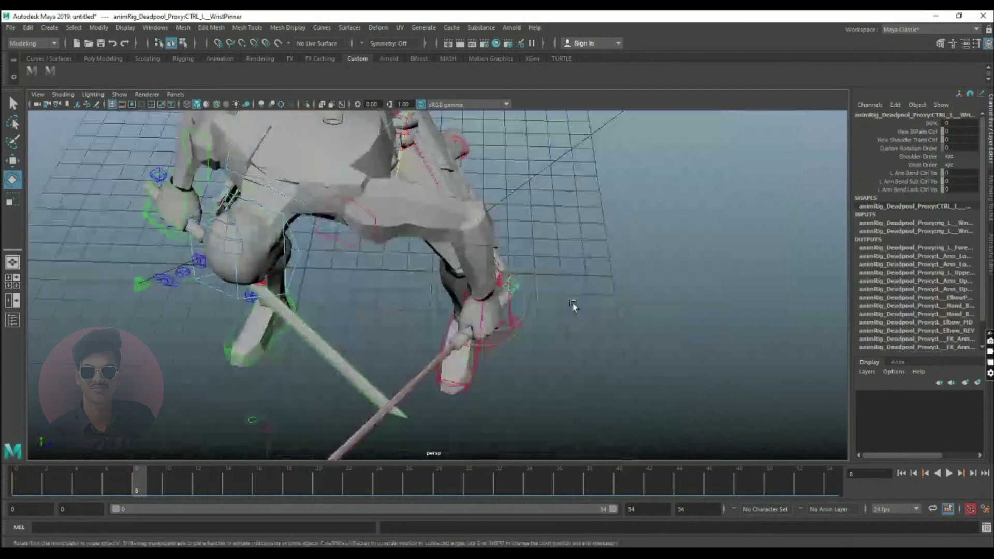
{"action": "key", "text": "w"}
{"action": "left_click_drag", "start_coordinate": [508, 305], "coordinate": [448, 279], "text": "alt"}
{"action": "left_click", "coordinate": [427, 245]}
{"action": "scroll", "coordinate": [482, 284], "scroll_direction": "down", "scroll_amount": 1}
{"action": "scroll", "coordinate": [466, 316], "scroll_direction": "up", "scroll_amount": 2}
{"action": "left_click", "coordinate": [435, 224]}
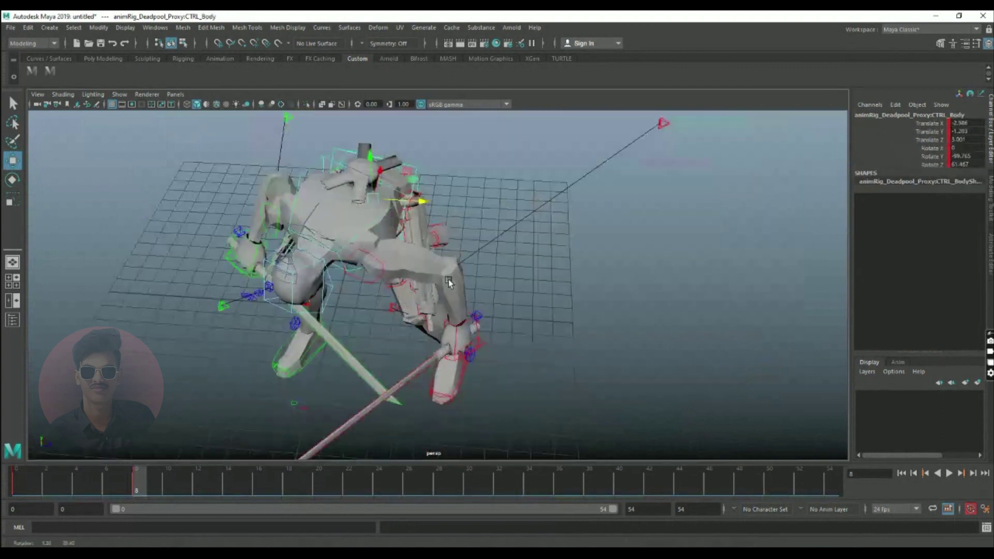
{"action": "key", "text": "e"}
{"action": "left_click_drag", "start_coordinate": [408, 209], "coordinate": [335, 237]}
{"action": "key", "text": "shift+e"}
{"action": "left_click", "coordinate": [271, 210]}
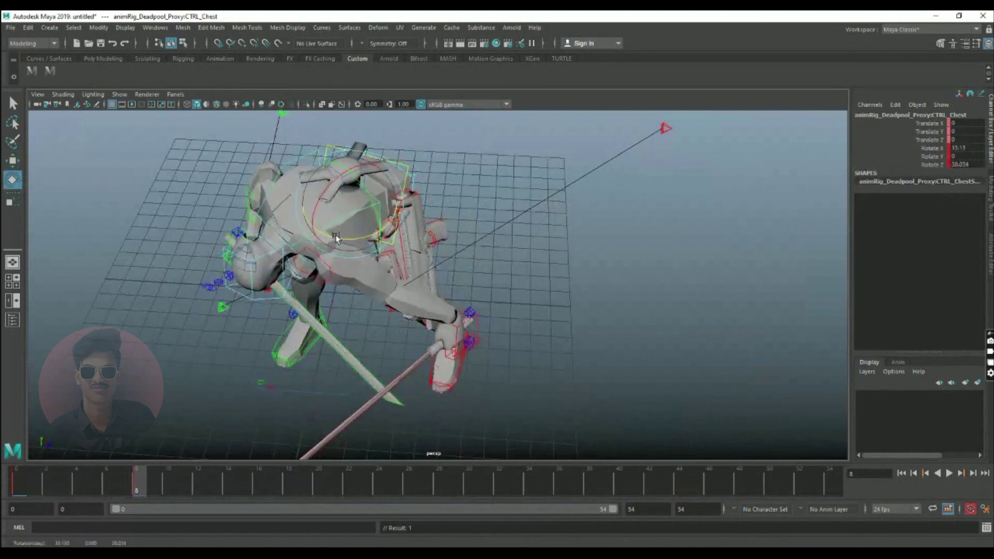
Move the left hand control to about -13.1 in X, -4.1 in Y and 5.6 in Z
{"action": "left_click", "coordinate": [463, 332]}
{"action": "key", "text": "w"}
{"action": "left_click_drag", "start_coordinate": [496, 324], "coordinate": [421, 273], "text": "alt"}
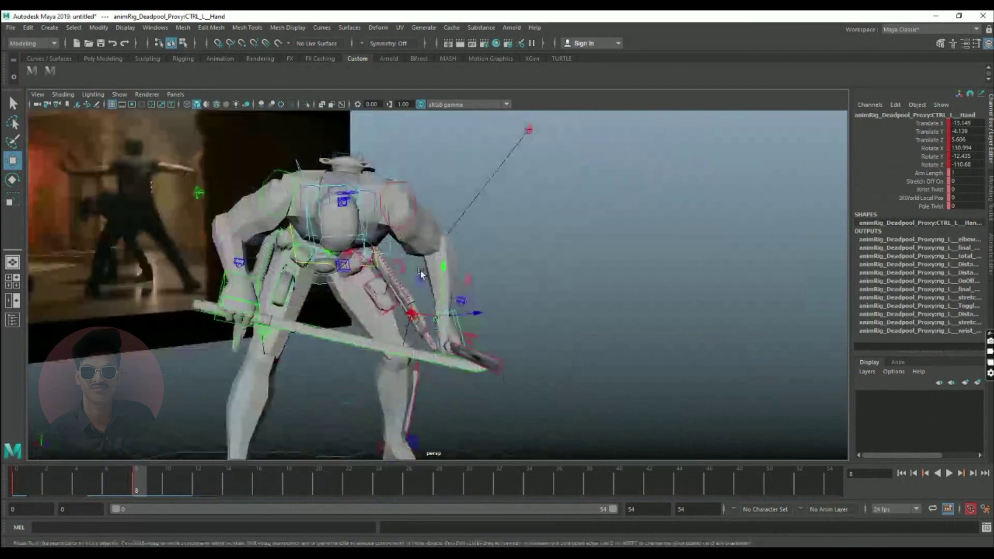
Key all rig controls at frame 8, and review the motion against the reference up to frame 12
{"action": "left_click", "coordinate": [251, 279]}
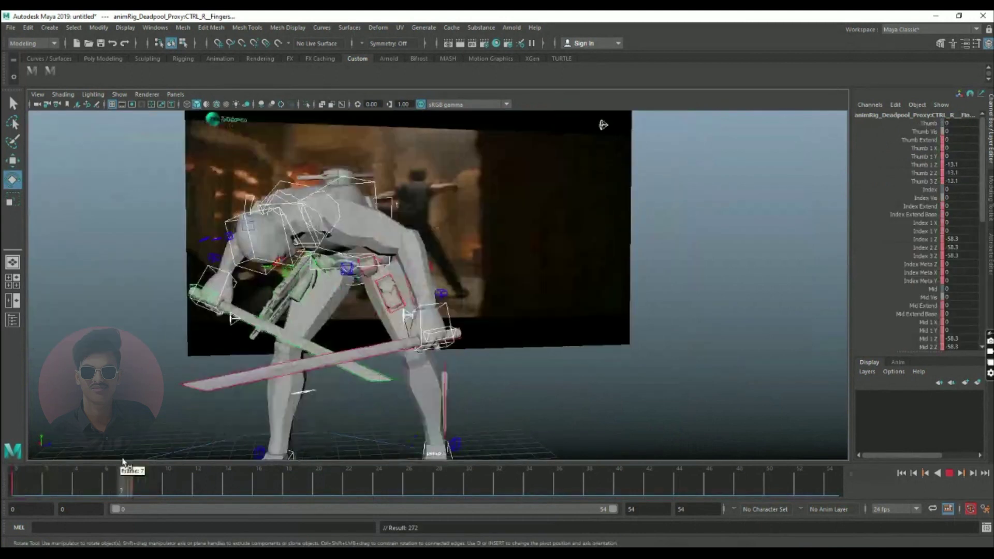
{"action": "left_click_drag", "start_coordinate": [85, 458], "coordinate": [216, 470]}
{"action": "key", "text": "alt+v"}
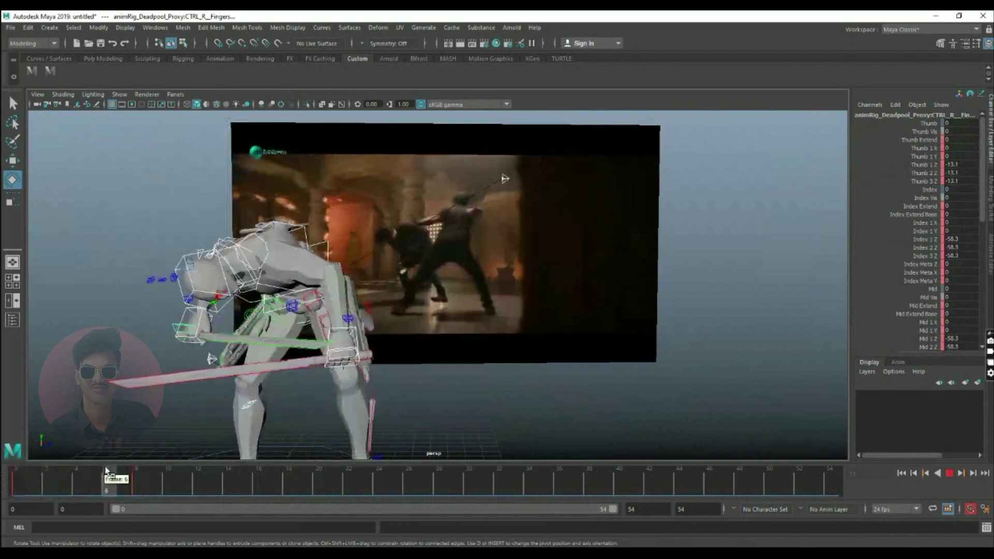
{"action": "mouse_move", "coordinate": [69, 448]}
{"action": "left_mouse_down"}
{"action": "mouse_move", "coordinate": [366, 458]}
{"action": "mouse_move", "coordinate": [201, 471]}
{"action": "left_mouse_up"}
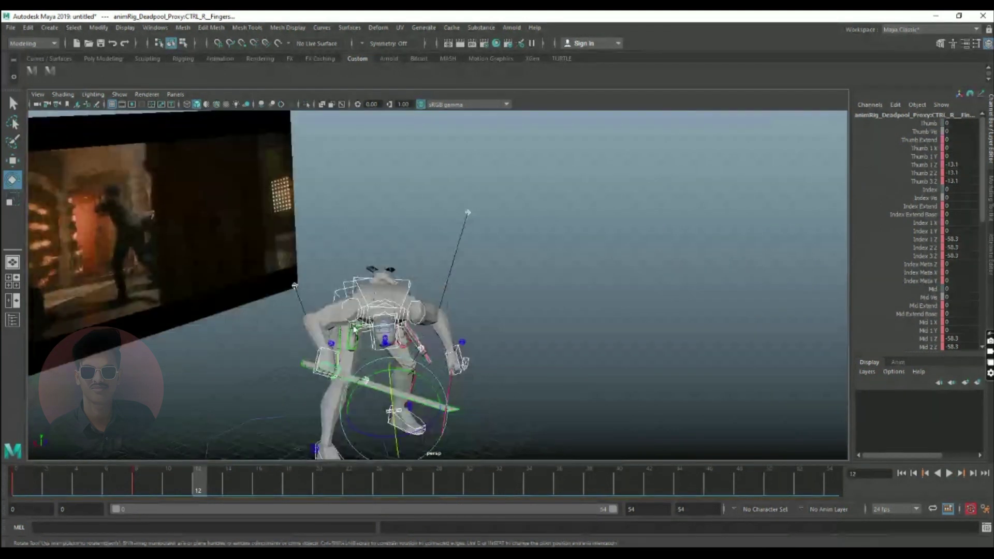
Move the right foot control to about 4.1 in X and 1.9 in Z at frame 12, and turn it around Y
{"action": "left_click_drag", "start_coordinate": [347, 325], "coordinate": [412, 273], "text": "alt"}
{"action": "scroll", "coordinate": [409, 309], "scroll_direction": "up", "scroll_amount": 3}
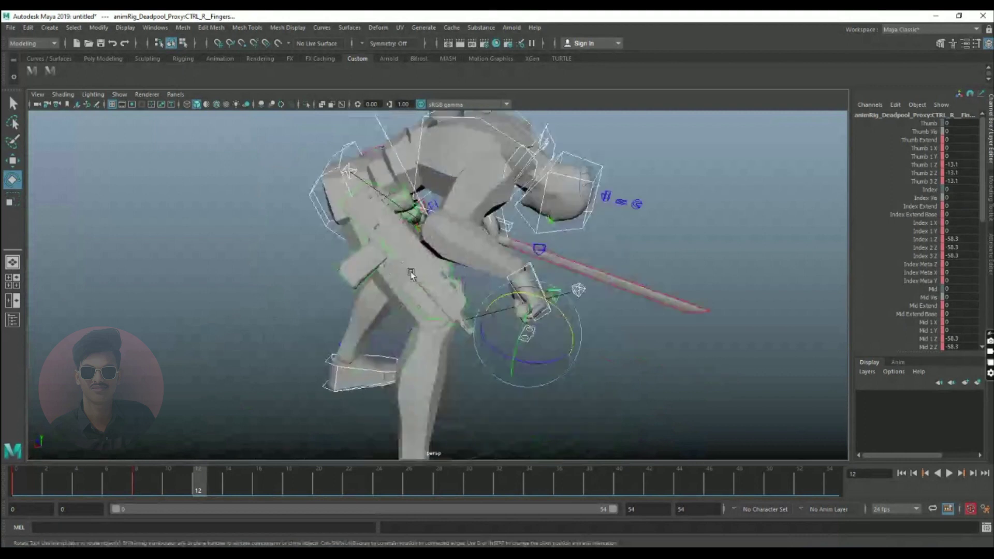
{"action": "scroll", "coordinate": [437, 385], "scroll_direction": "down", "scroll_amount": 3}
{"action": "left_click_drag", "start_coordinate": [437, 384], "coordinate": [481, 416], "text": "alt"}
{"action": "left_click", "coordinate": [394, 260]}
{"action": "scroll", "coordinate": [430, 331], "scroll_direction": "down", "scroll_amount": 2}
{"action": "left_click", "coordinate": [421, 385]}
{"action": "key", "text": "w"}
{"action": "left_click_drag", "start_coordinate": [399, 394], "coordinate": [334, 400]}
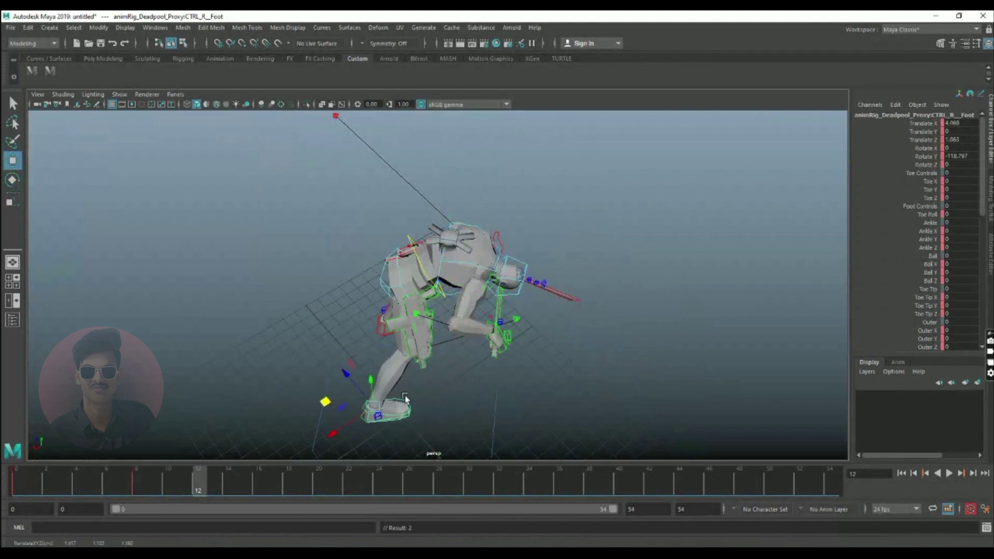
{"action": "key", "text": "e"}
{"action": "left_click_drag", "start_coordinate": [408, 423], "coordinate": [360, 448]}
Move the right knee pole control to about -5.8 in X, 0.8 in Y and -19.3 in Z
{"action": "left_click_drag", "start_coordinate": [443, 384], "coordinate": [405, 262], "text": "alt"}
{"action": "left_click", "coordinate": [284, 300]}
{"action": "key", "text": "w"}
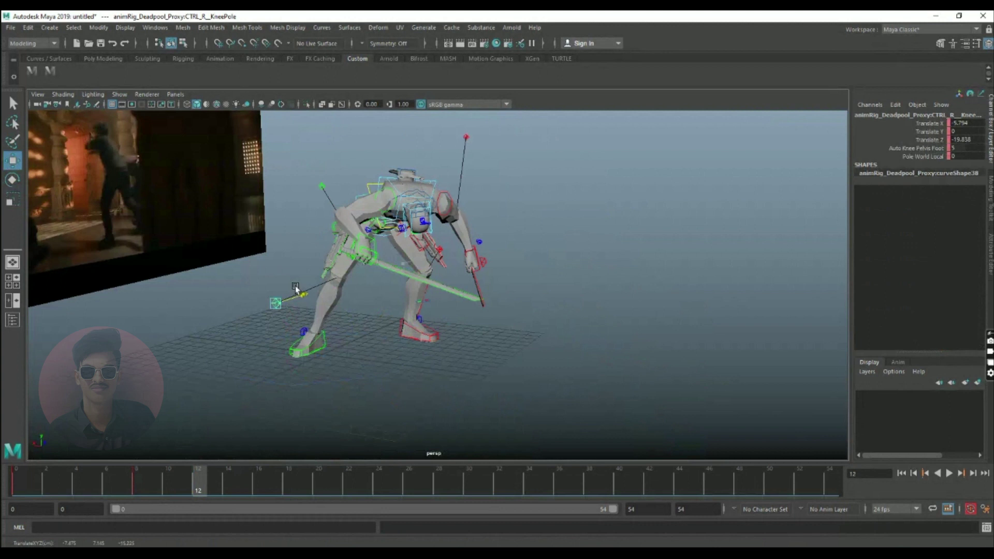
{"action": "left_click_drag", "start_coordinate": [283, 265], "coordinate": [284, 243]}
{"action": "left_click_drag", "start_coordinate": [284, 244], "coordinate": [476, 291], "text": "alt"}
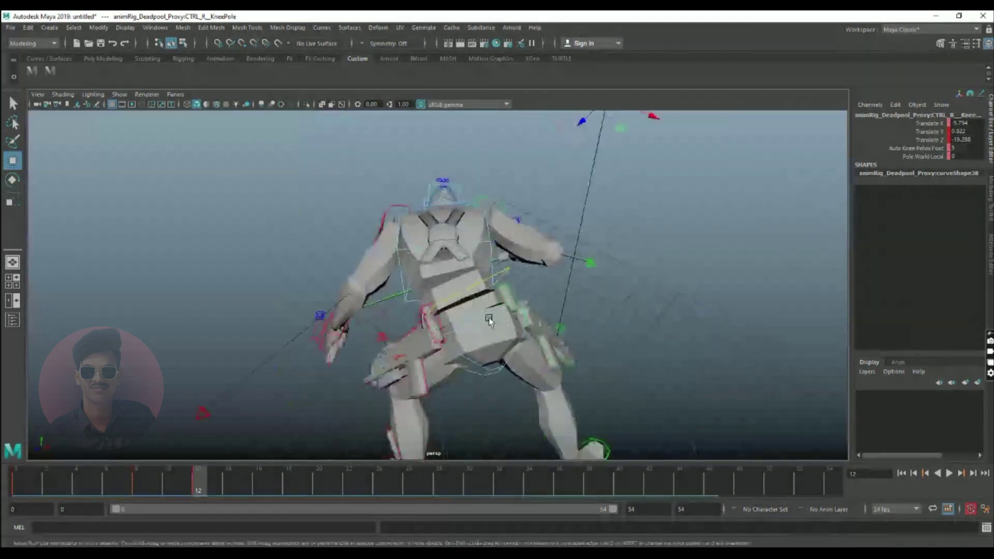
Move the body control to about -2.3 in X and 2.2 in Z between the feet, and rotate it with a rotation key
{"action": "left_click", "coordinate": [491, 294]}
{"action": "left_click_drag", "start_coordinate": [470, 386], "coordinate": [501, 385]}
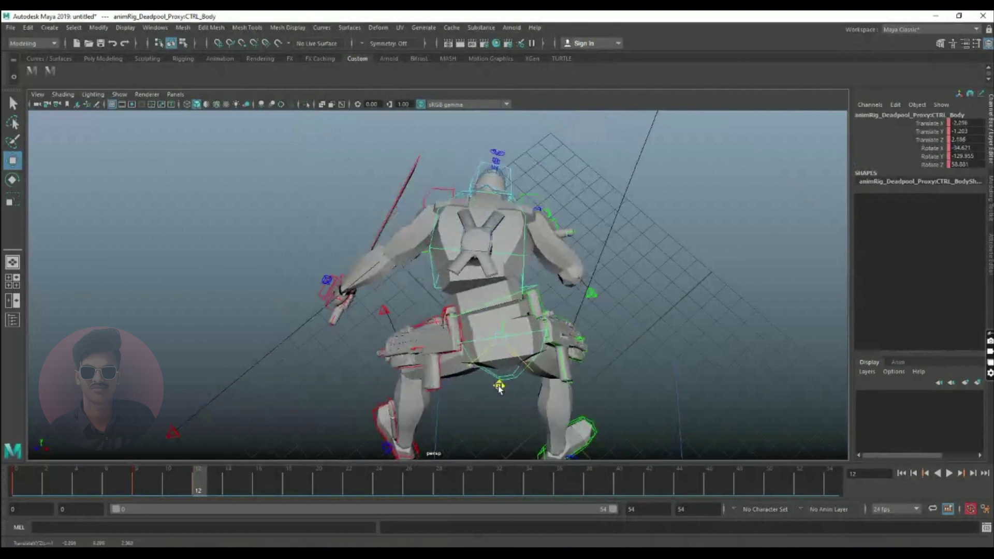
{"action": "key", "text": "e"}
{"action": "left_click_drag", "start_coordinate": [456, 335], "coordinate": [481, 322]}
{"action": "key", "text": "shift+e"}
Reposition the left and right hand controls and their swords below the leaning torso at frame 12
{"action": "left_click", "coordinate": [341, 284]}
{"action": "key", "text": "w"}
{"action": "left_click_drag", "start_coordinate": [362, 326], "coordinate": [433, 329]}
{"action": "left_click_drag", "start_coordinate": [533, 339], "coordinate": [419, 357], "text": "alt"}
{"action": "scroll", "coordinate": [412, 296], "scroll_direction": "up", "scroll_amount": 4}
{"action": "left_click", "coordinate": [419, 298]}
{"action": "left_click_drag", "start_coordinate": [372, 322], "coordinate": [466, 310]}
{"action": "key", "text": "e"}
{"action": "left_click", "coordinate": [534, 292]}
{"action": "key", "text": "w"}
{"action": "left_click_drag", "start_coordinate": [489, 253], "coordinate": [416, 331]}
Rotate the body control to about -62.9 in X, -151.2 in Y and 34.6 in Z, and play the motion back
{"action": "left_click_drag", "start_coordinate": [590, 295], "coordinate": [538, 357], "text": "alt"}
{"action": "left_click", "coordinate": [527, 330]}
{"action": "key", "text": "e"}
{"action": "left_click_drag", "start_coordinate": [445, 404], "coordinate": [457, 412]}
{"action": "left_click_drag", "start_coordinate": [539, 347], "coordinate": [197, 316], "text": "alt"}
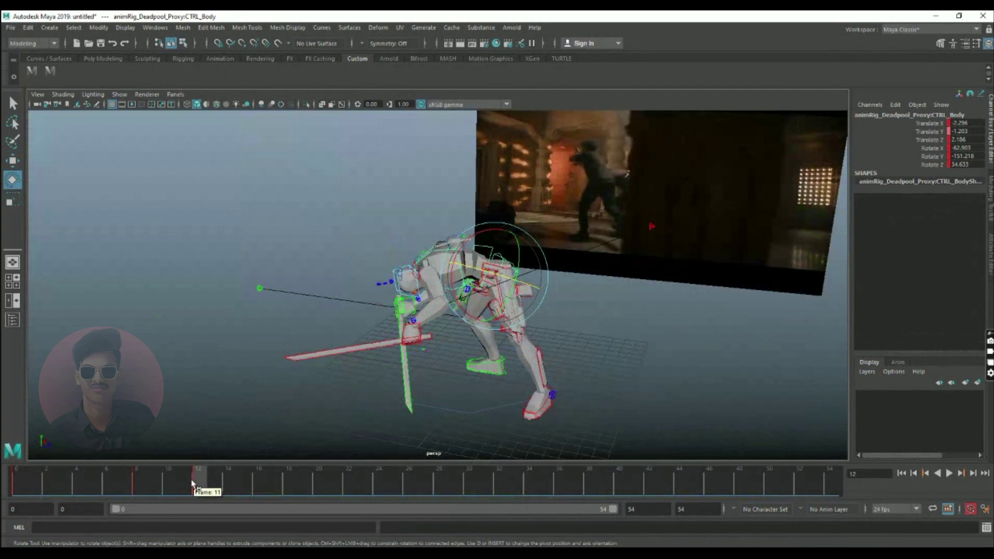
{"action": "key", "text": "alt+v"}
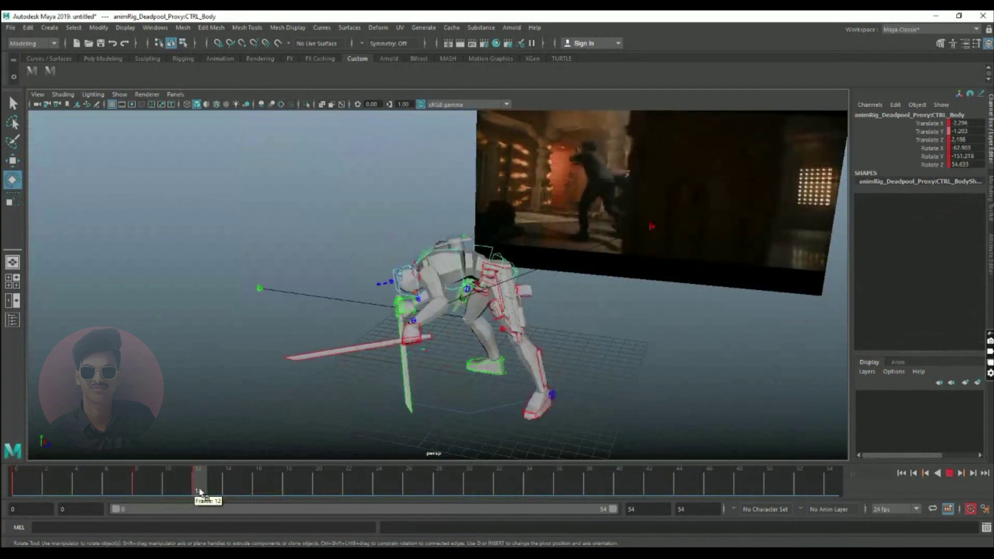
Shift the torso controls and right foot together, placing the foot at about 4.1 in X and 3.3 in Z
{"action": "right_click_drag", "start_coordinate": [424, 302], "coordinate": [501, 310], "text": "alt"}
{"action": "left_click_drag", "start_coordinate": [501, 311], "coordinate": [509, 357], "text": "alt"}
{"action": "left_click", "coordinate": [536, 208]}
{"action": "key", "text": "ctrl+z"}
{"action": "left_click", "coordinate": [489, 313], "text": "shift"}
{"action": "key", "text": "w"}
{"action": "left_click_drag", "start_coordinate": [576, 299], "coordinate": [606, 307]}
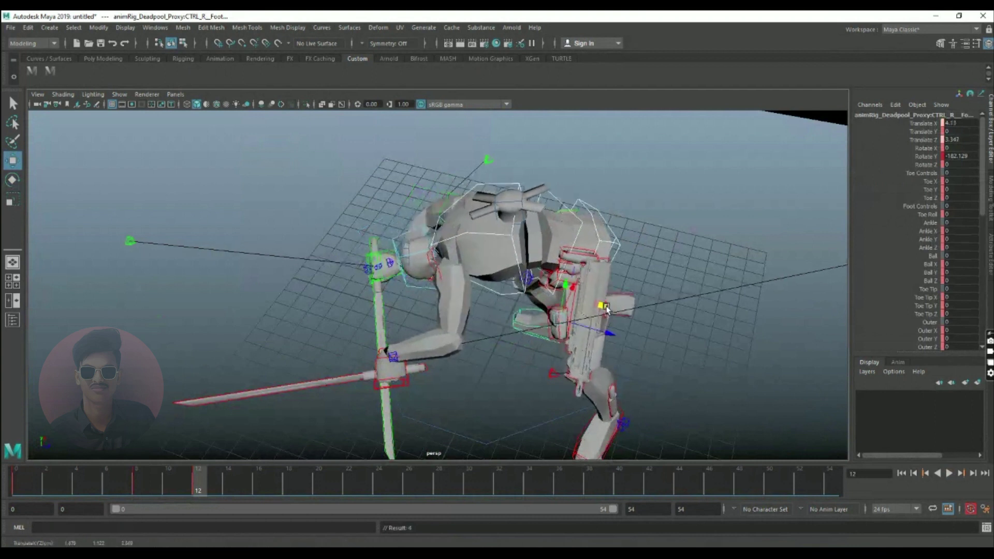
Review the motion against the movie reference and go to frame 23 for the next pose
{"action": "key", "text": "alt+v"}
{"action": "left_click_drag", "start_coordinate": [183, 492], "coordinate": [243, 484]}
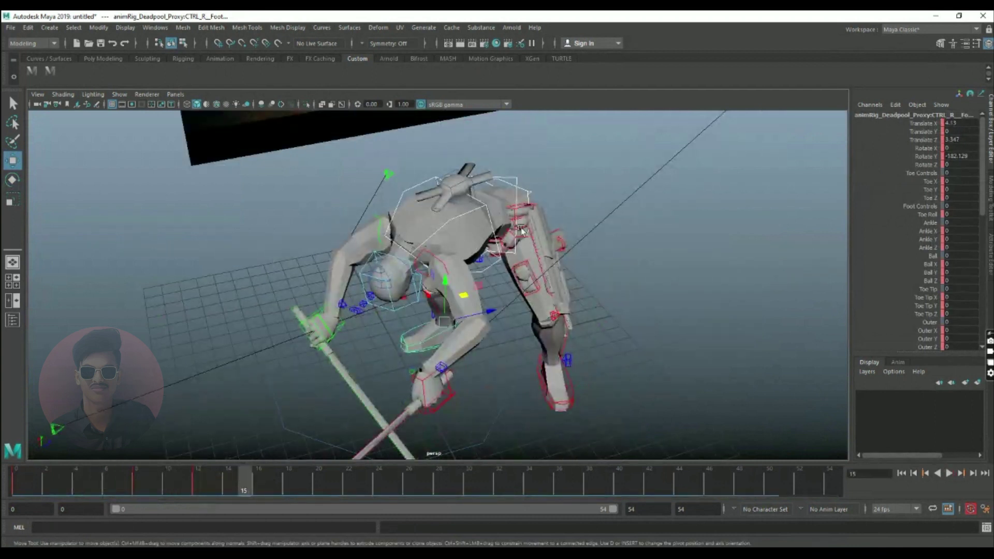
{"action": "left_click_drag", "start_coordinate": [521, 231], "coordinate": [504, 282], "text": "alt"}
{"action": "middle_click_drag", "start_coordinate": [504, 282], "coordinate": [333, 275], "text": "alt"}
{"action": "left_click_drag", "start_coordinate": [251, 488], "coordinate": [361, 490]}
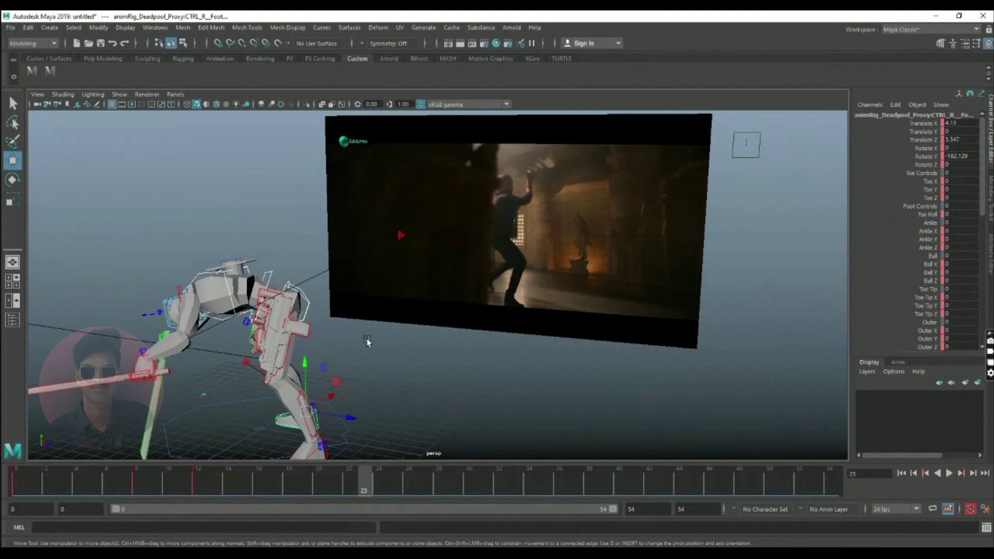
{"action": "left_click_drag", "start_coordinate": [365, 343], "coordinate": [362, 341], "text": "alt"}
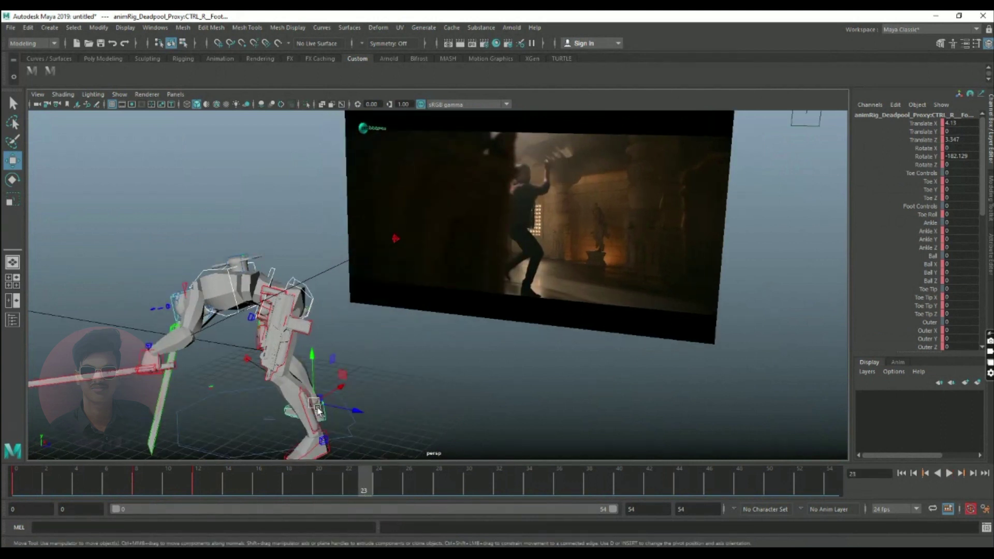
{"action": "left_click_drag", "start_coordinate": [276, 316], "coordinate": [302, 379], "text": "alt"}
{"action": "left_click_drag", "start_coordinate": [311, 309], "coordinate": [322, 308]}
{"action": "key", "text": "ctrl+z"}
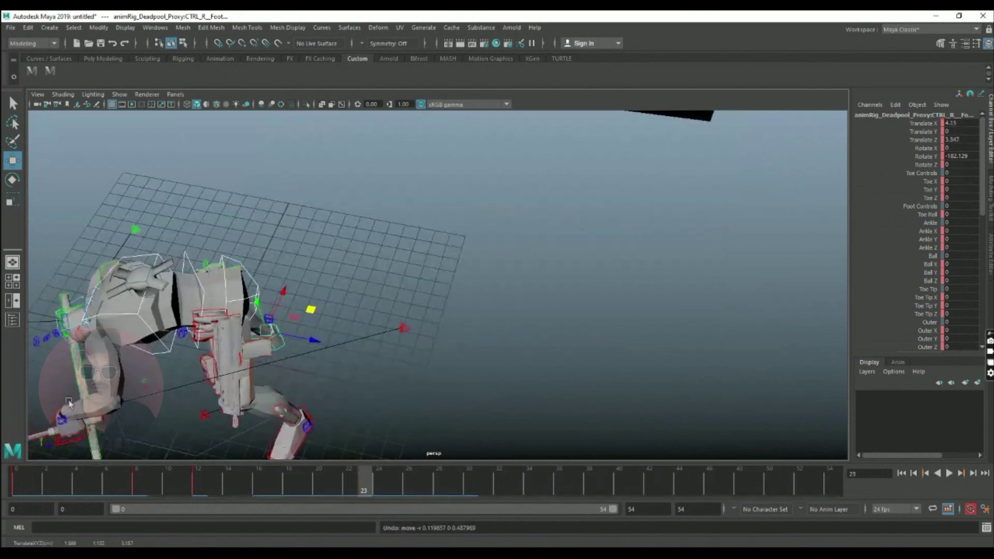
Move the torso and both hand controls together, putting the right hand at about 2.5 in X, -5.0 in Y and 2.7 in Z
{"action": "left_click", "coordinate": [60, 417]}
{"action": "left_click_drag", "start_coordinate": [60, 418], "coordinate": [284, 352], "text": "alt"}
{"action": "left_click_drag", "start_coordinate": [355, 233], "coordinate": [425, 282]}
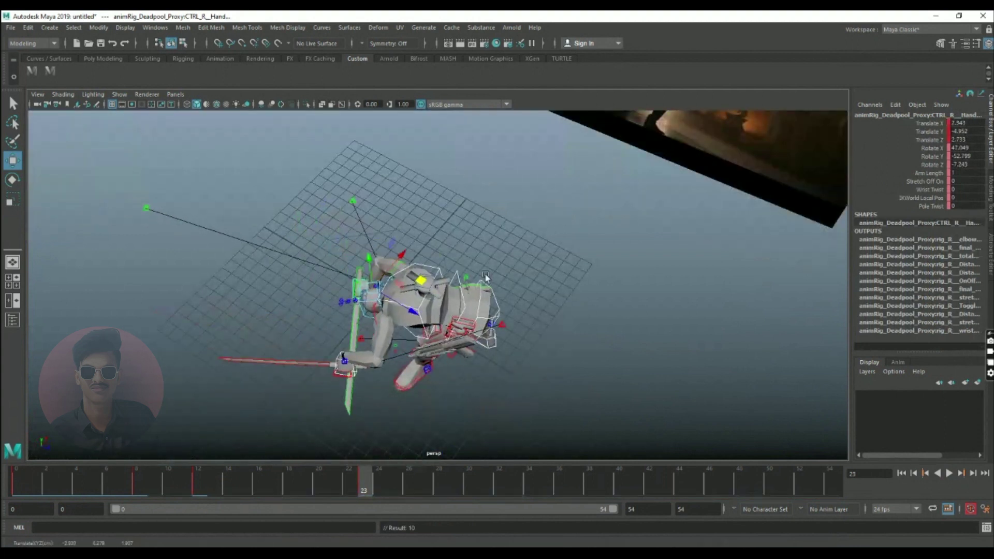
Move the right foot control to about 4.0 in X and 12.6 in Z, turned to about -279.6 in Rotate Y
{"action": "scroll", "coordinate": [487, 279], "scroll_direction": "down", "scroll_amount": 1}
{"action": "left_click_drag", "start_coordinate": [486, 278], "coordinate": [545, 407], "text": "alt"}
{"action": "left_click", "coordinate": [492, 367]}
{"action": "key", "text": "e"}
{"action": "key", "text": "w"}
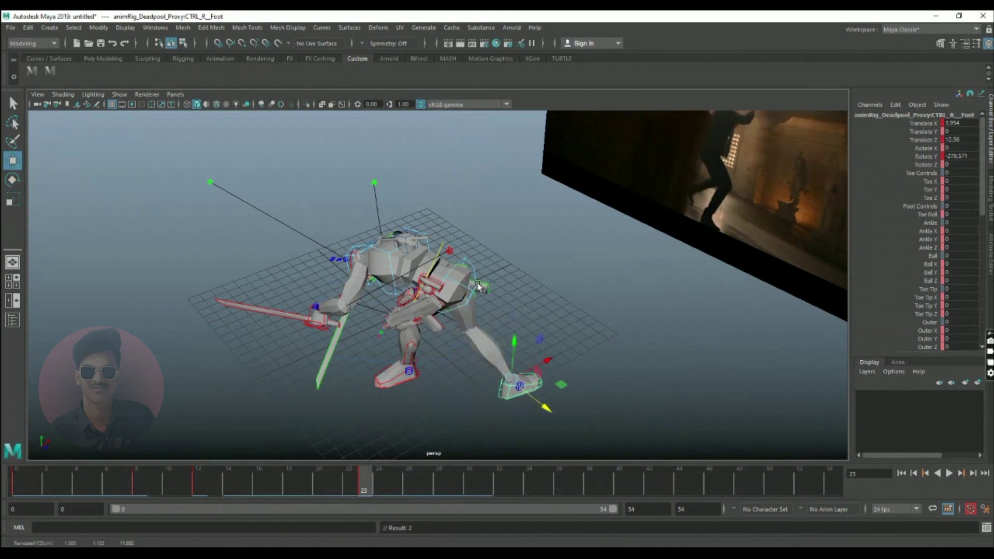
Place the right hand control at about 6.3 in X, -5.0 in Y and 4.2 in Z, and rotate it to angle its sword
{"action": "scroll", "coordinate": [478, 286], "scroll_direction": "up", "scroll_amount": 3}
{"action": "left_click_drag", "start_coordinate": [477, 285], "coordinate": [532, 320], "text": "alt"}
{"action": "left_click", "coordinate": [469, 288]}
{"action": "left_click_drag", "start_coordinate": [319, 322], "coordinate": [511, 335], "text": "alt"}
{"action": "left_click", "coordinate": [502, 316]}
{"action": "left_click_drag", "start_coordinate": [478, 292], "coordinate": [466, 346]}
{"action": "key", "text": "e"}
{"action": "left_click_drag", "start_coordinate": [452, 297], "coordinate": [453, 294], "text": "alt"}
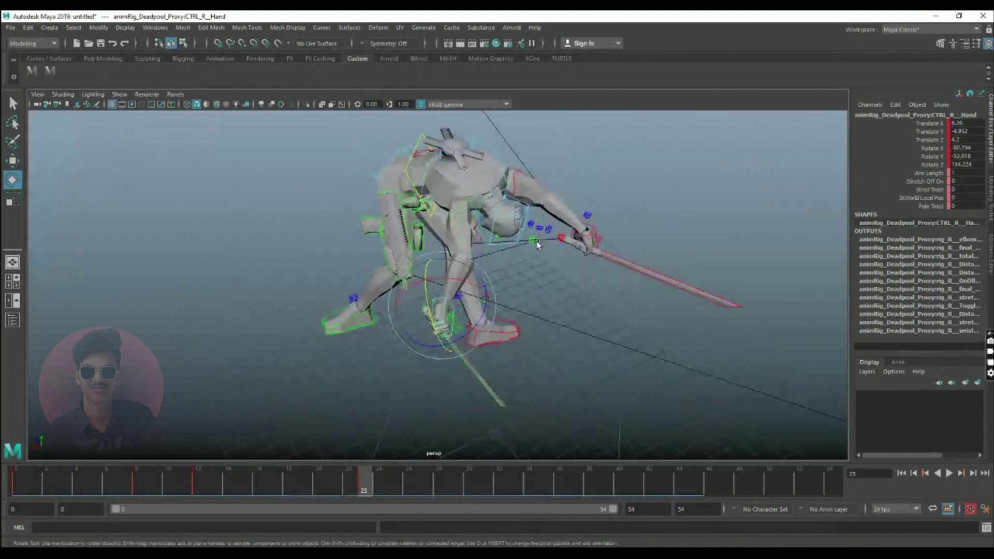
Reposition the right-side pole controls to correct how the right limbs bend at frame 23
{"action": "left_click", "coordinate": [533, 241]}
{"action": "key", "text": "w"}
{"action": "left_click_drag", "start_coordinate": [485, 239], "coordinate": [178, 242]}
{"action": "scroll", "coordinate": [383, 274], "scroll_direction": "down", "scroll_amount": 5}
{"action": "left_click_drag", "start_coordinate": [383, 274], "coordinate": [447, 383], "text": "alt"}
{"action": "left_click", "coordinate": [661, 302]}
{"action": "left_click_drag", "start_coordinate": [582, 400], "coordinate": [315, 233]}
{"action": "left_click_drag", "start_coordinate": [409, 292], "coordinate": [423, 259], "text": "alt"}
{"action": "scroll", "coordinate": [403, 268], "scroll_direction": "up", "scroll_amount": 3}
{"action": "scroll", "coordinate": [504, 290], "scroll_direction": "up", "scroll_amount": 3}
{"action": "left_click_drag", "start_coordinate": [504, 290], "coordinate": [391, 331], "text": "alt"}
{"action": "scroll", "coordinate": [384, 394], "scroll_direction": "up", "scroll_amount": 3}
{"action": "left_click", "coordinate": [399, 395]}
{"action": "key", "text": "e"}
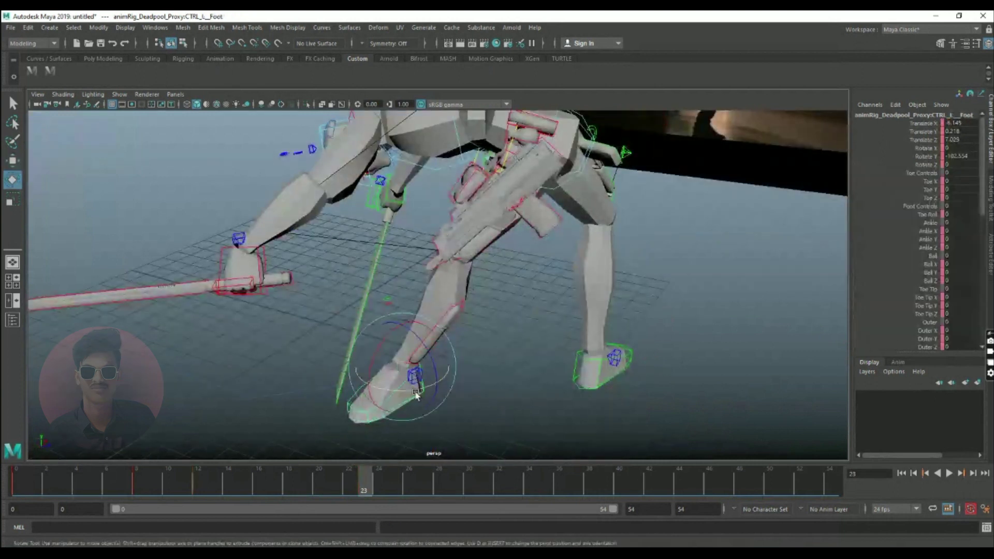
{"action": "left_click_drag", "start_coordinate": [416, 391], "coordinate": [340, 382]}
{"action": "key", "text": "ctrl+z"}
Key the pose at frame 23, and select all rig controls and key them at frame 12
{"action": "left_click_drag", "start_coordinate": [137, 487], "coordinate": [361, 485]}
{"action": "key", "text": "s"}
{"action": "left_click", "coordinate": [174, 490]}
{"action": "scroll", "coordinate": [508, 328], "scroll_direction": "down", "scroll_amount": 3}
{"action": "left_click", "coordinate": [197, 484]}
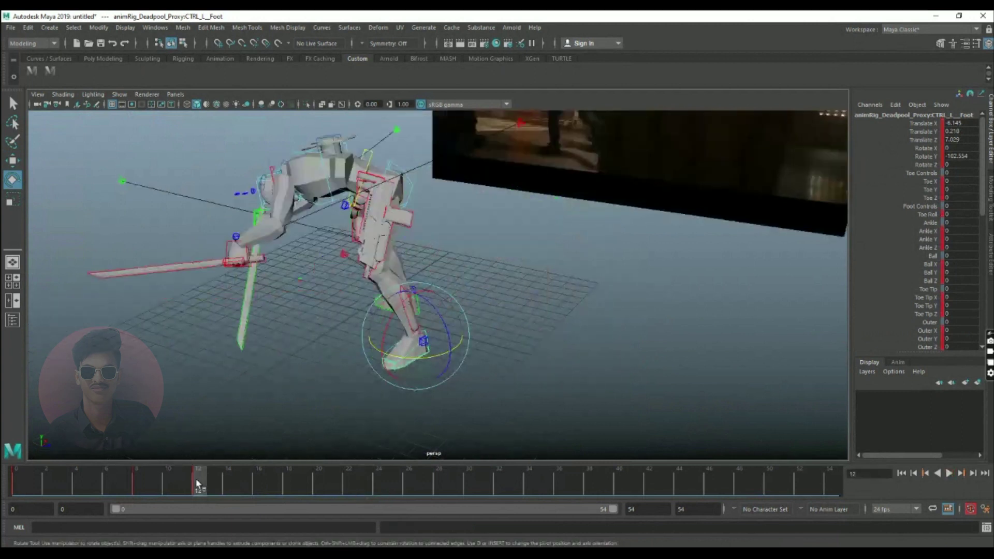
{"action": "left_click", "coordinate": [49, 74]}
{"action": "key", "text": "s"}
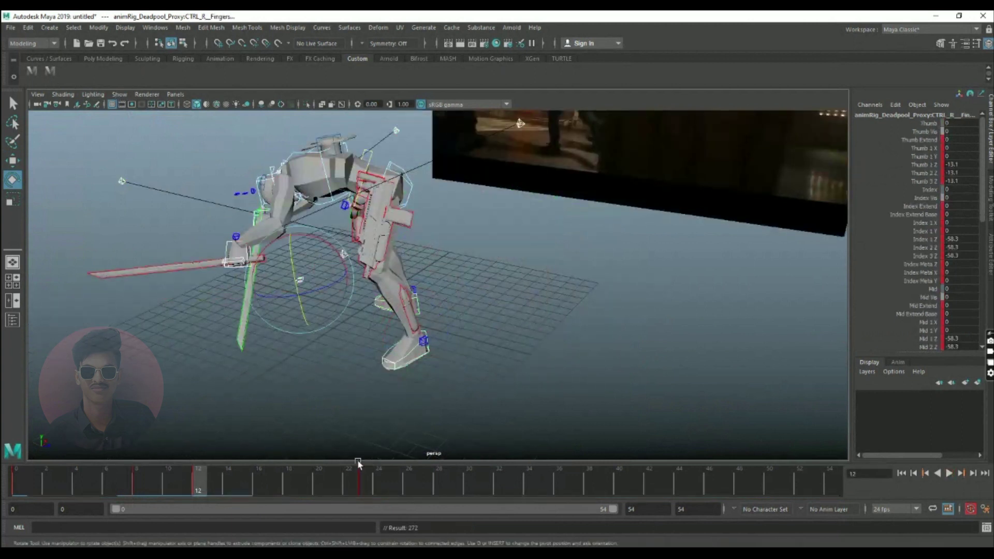
At frame 23, move the left knee pole control to about 1.8 in X and -0.6 in Z to adjust the knee's direction
{"action": "left_click", "coordinate": [364, 484]}
{"action": "left_click_drag", "start_coordinate": [362, 306], "coordinate": [466, 313], "text": "alt"}
{"action": "left_click", "coordinate": [481, 296]}
{"action": "left_click", "coordinate": [476, 299]}
{"action": "key", "text": "w"}
{"action": "left_click_drag", "start_coordinate": [447, 276], "coordinate": [347, 205]}
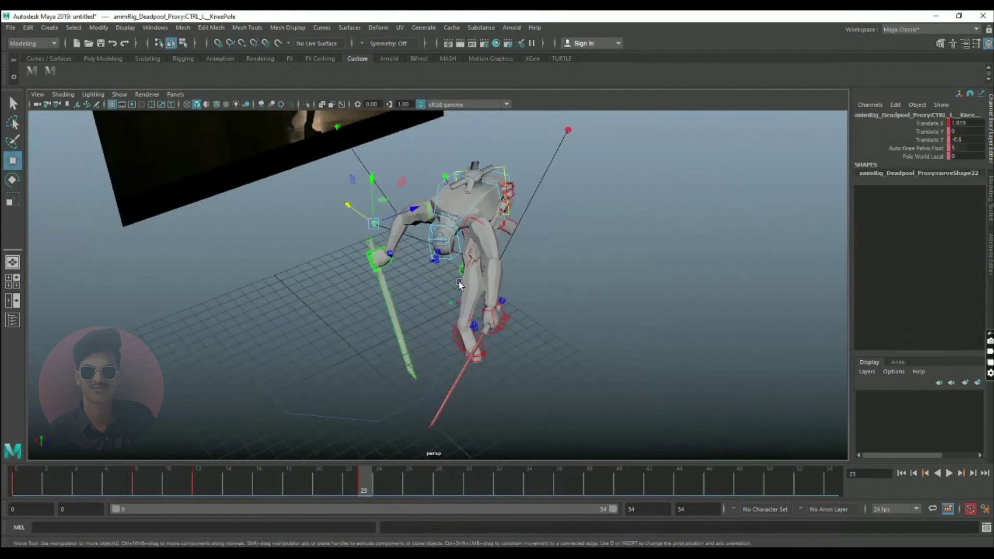